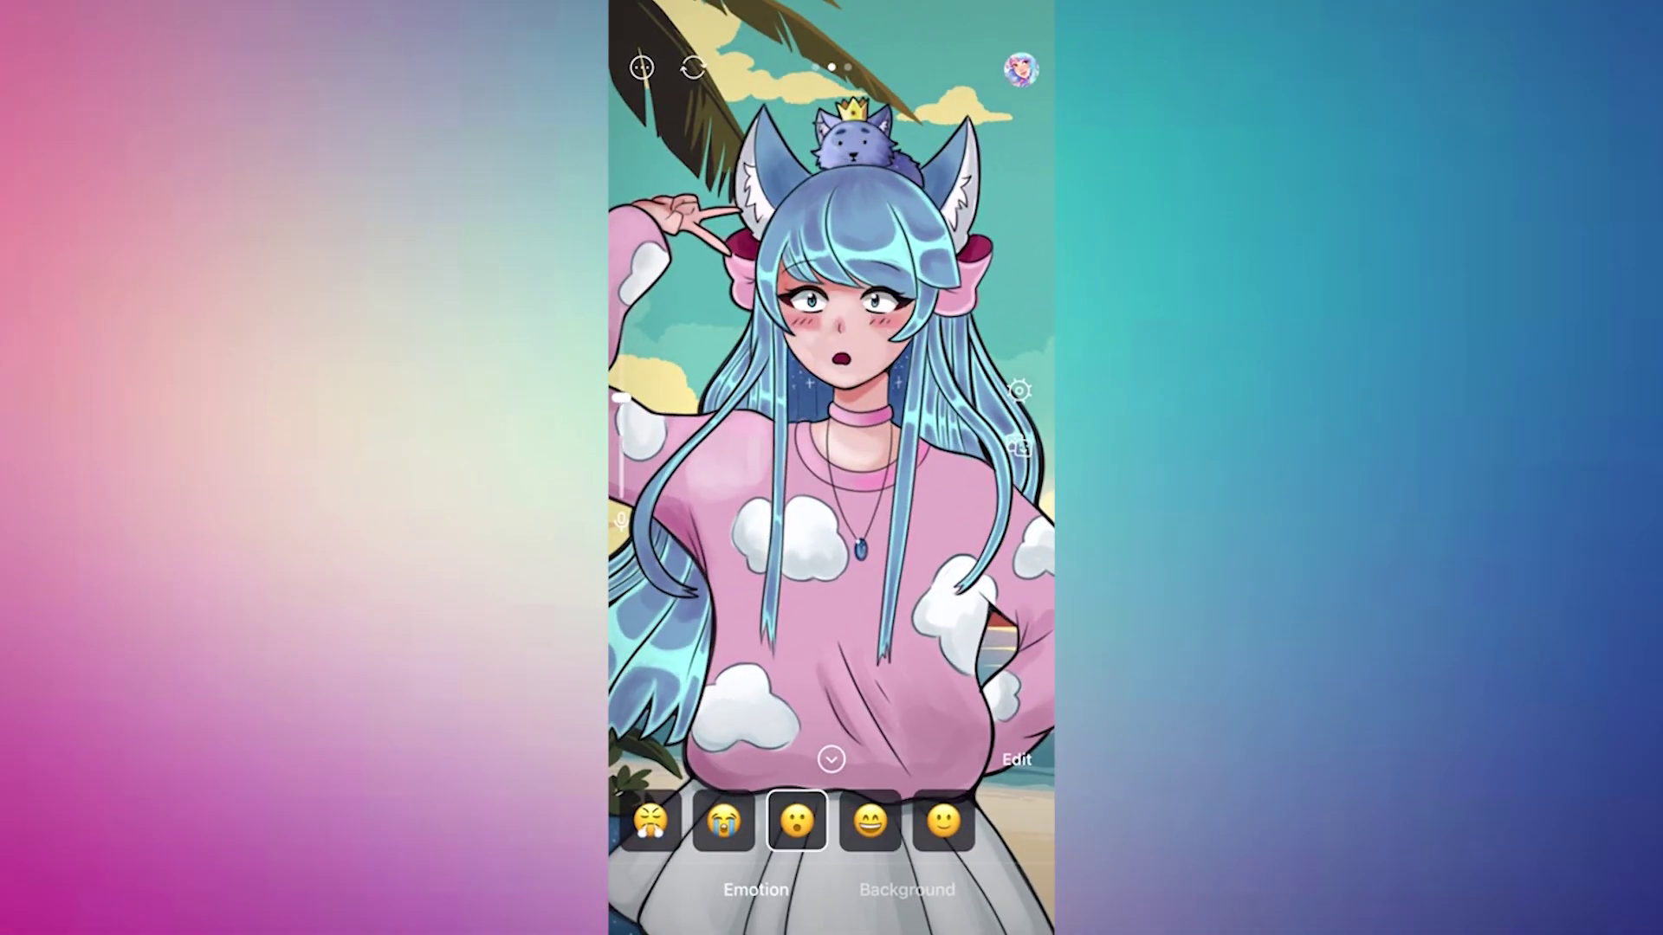
# Give the PNGTuber avatar the angry emotion from Prism's Emotion tab.
pyautogui.click(650, 821)
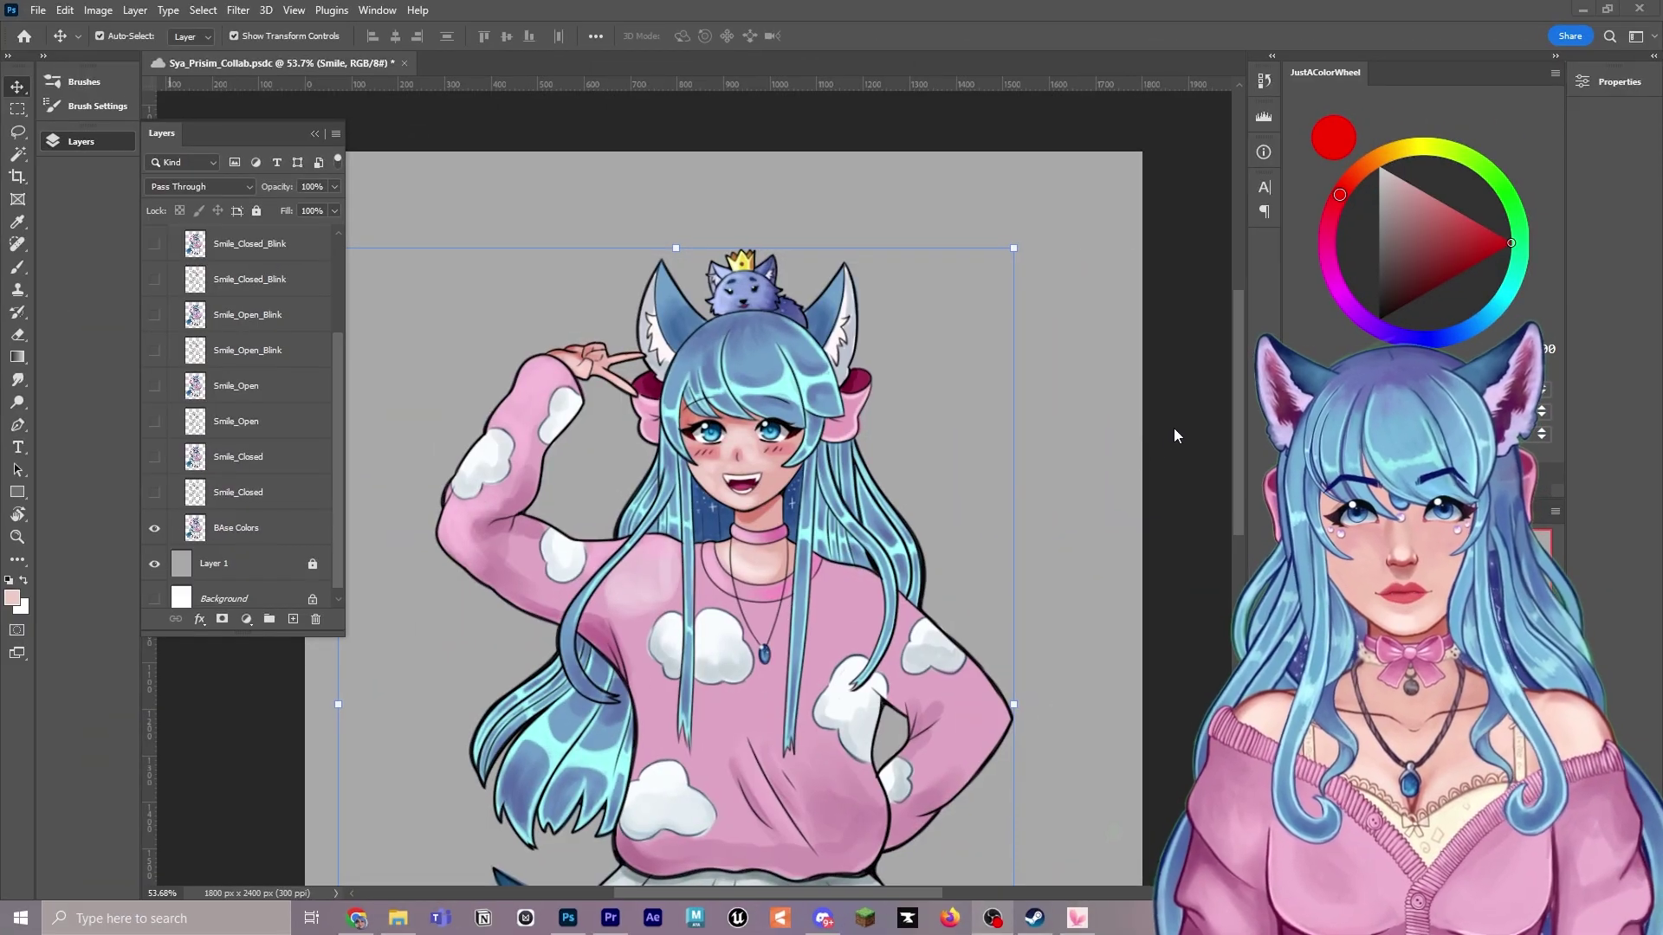
# Turn the grey background layer off to check transparency, then turn it back on.
pyautogui.scroll(2, 227, 317)
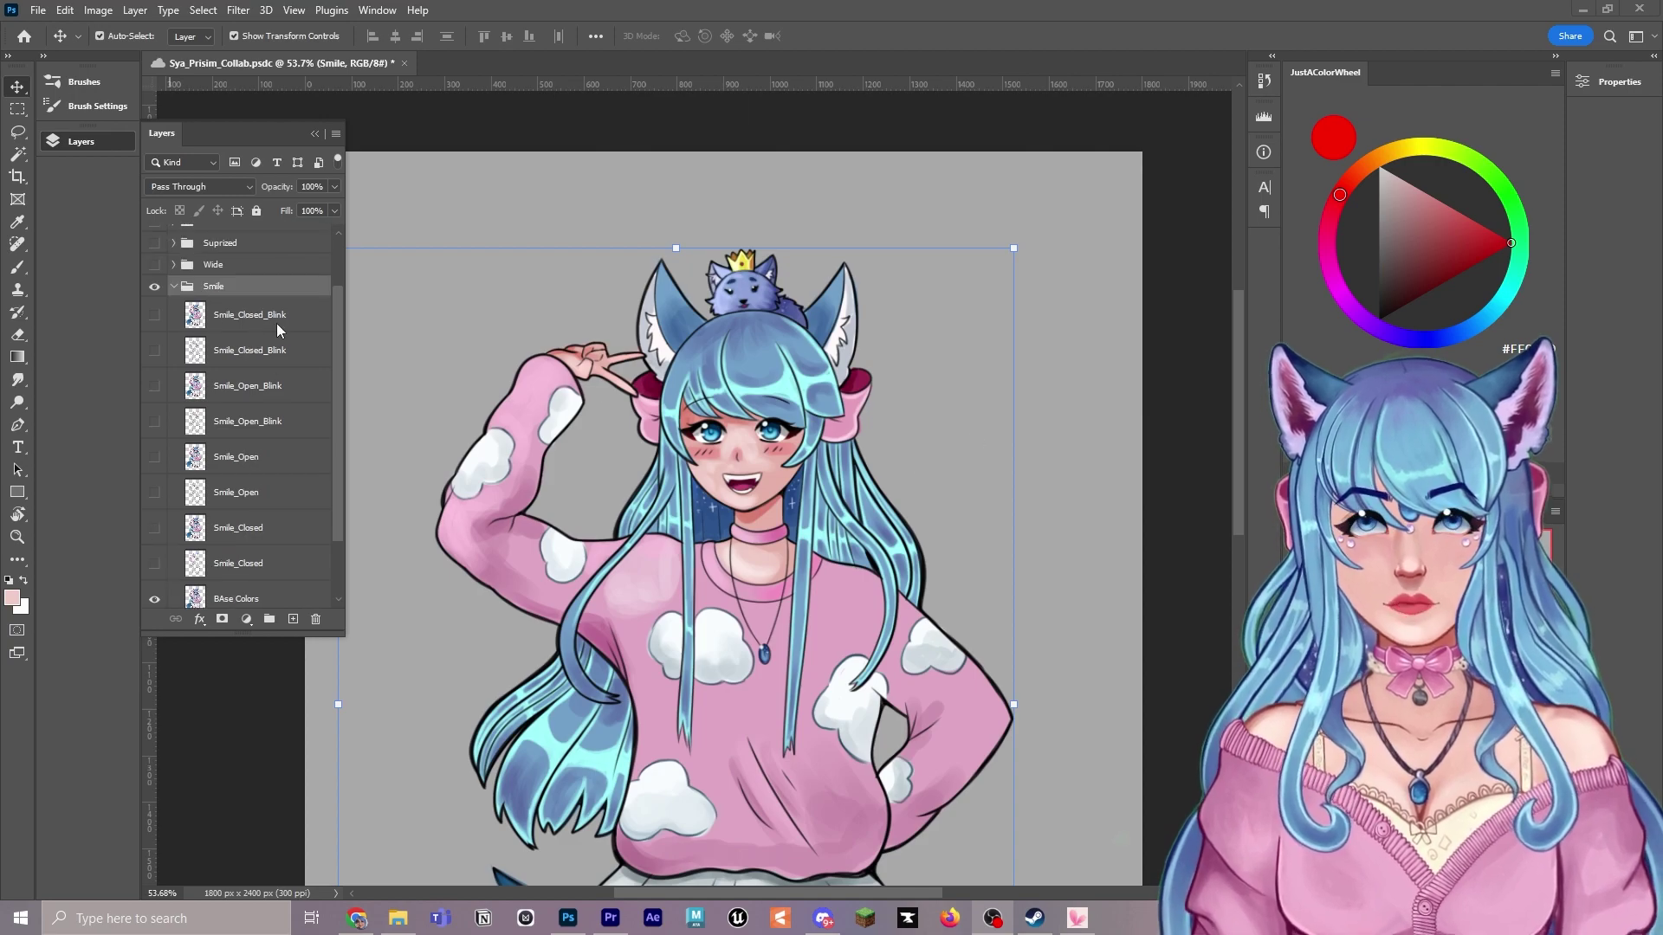
pyautogui.click(1117, 524)
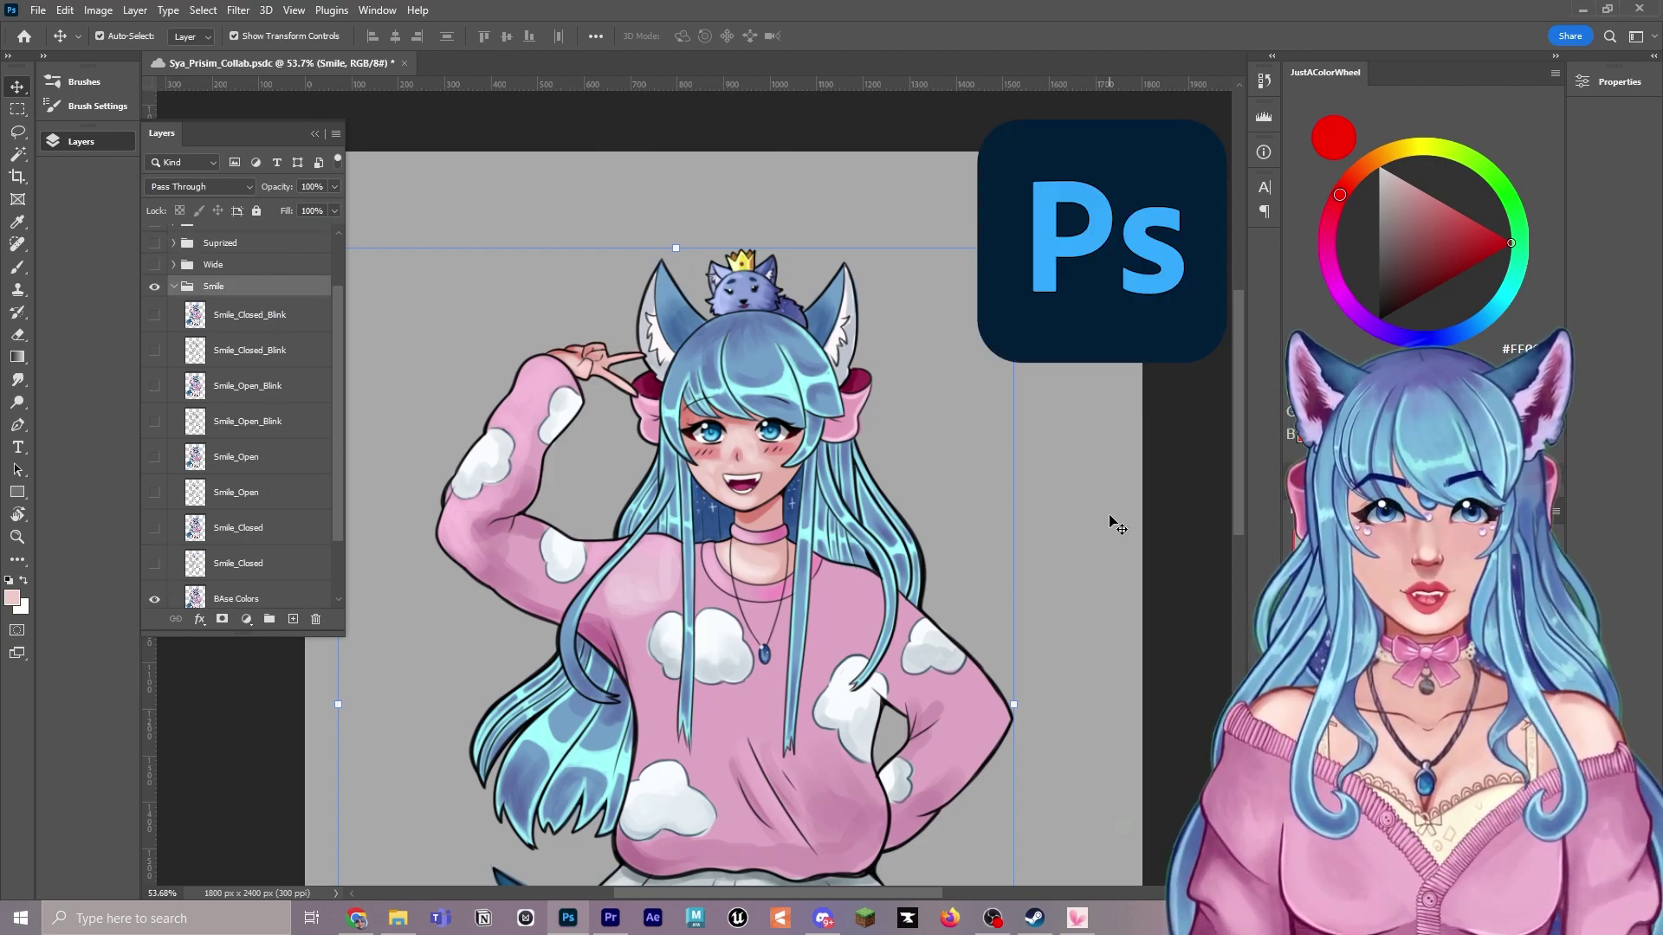
pyautogui.scroll(-2, 878, 494)
pyautogui.scroll(-1, 737, 580)
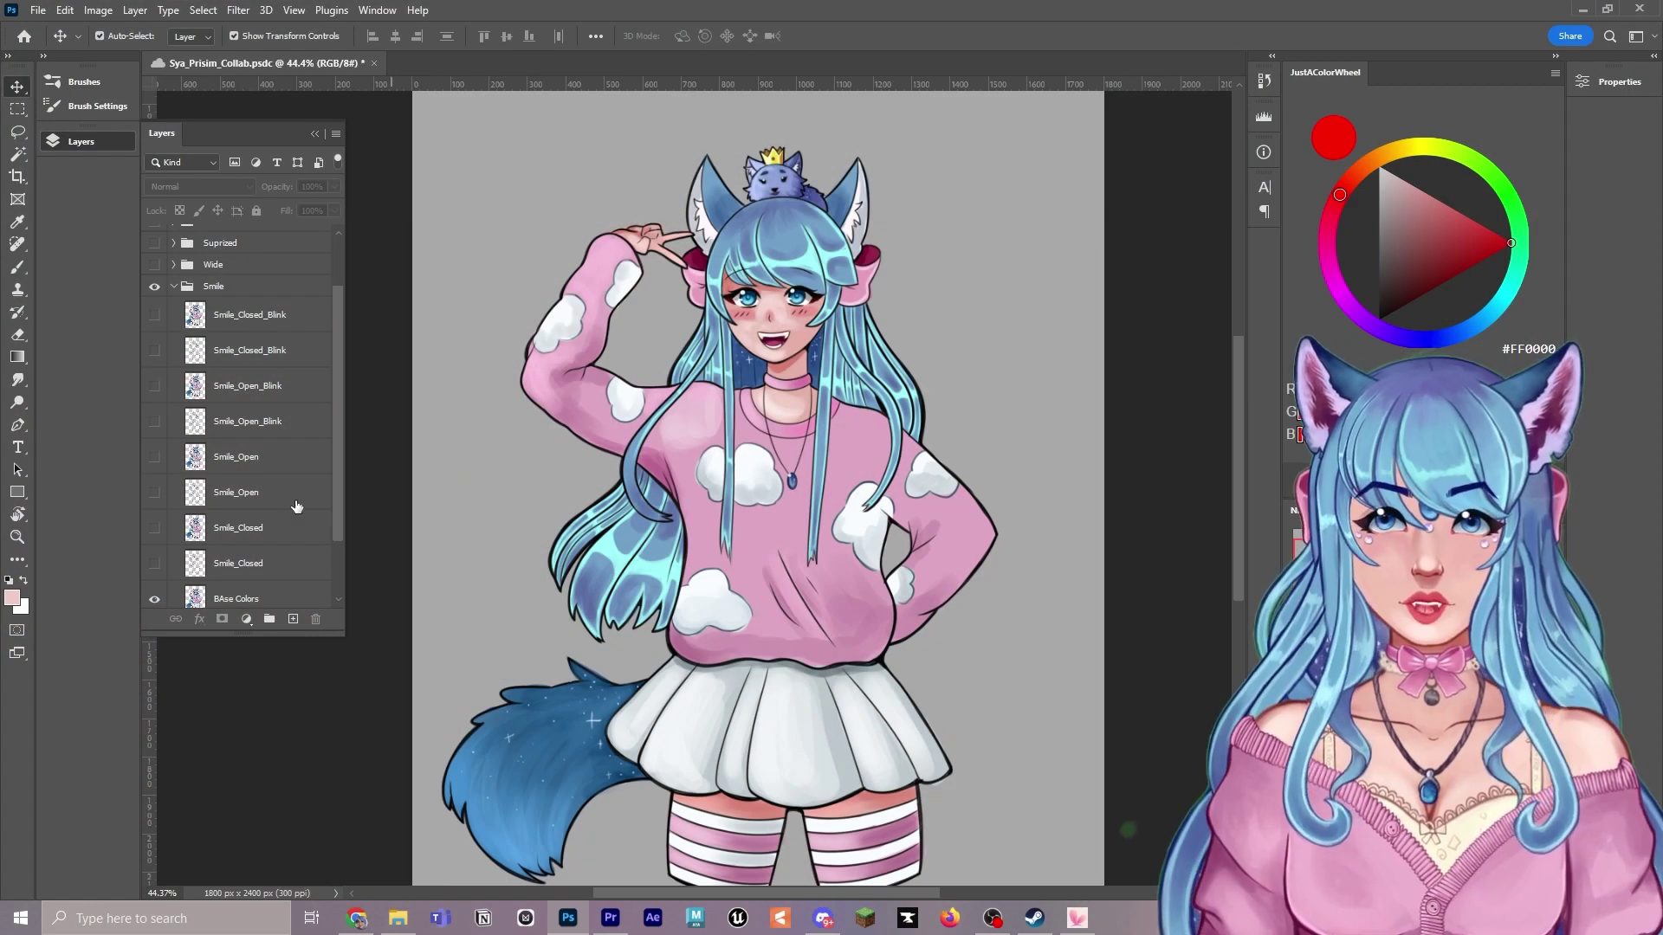
pyautogui.scroll(-2, 297, 506)
pyautogui.click(155, 559)
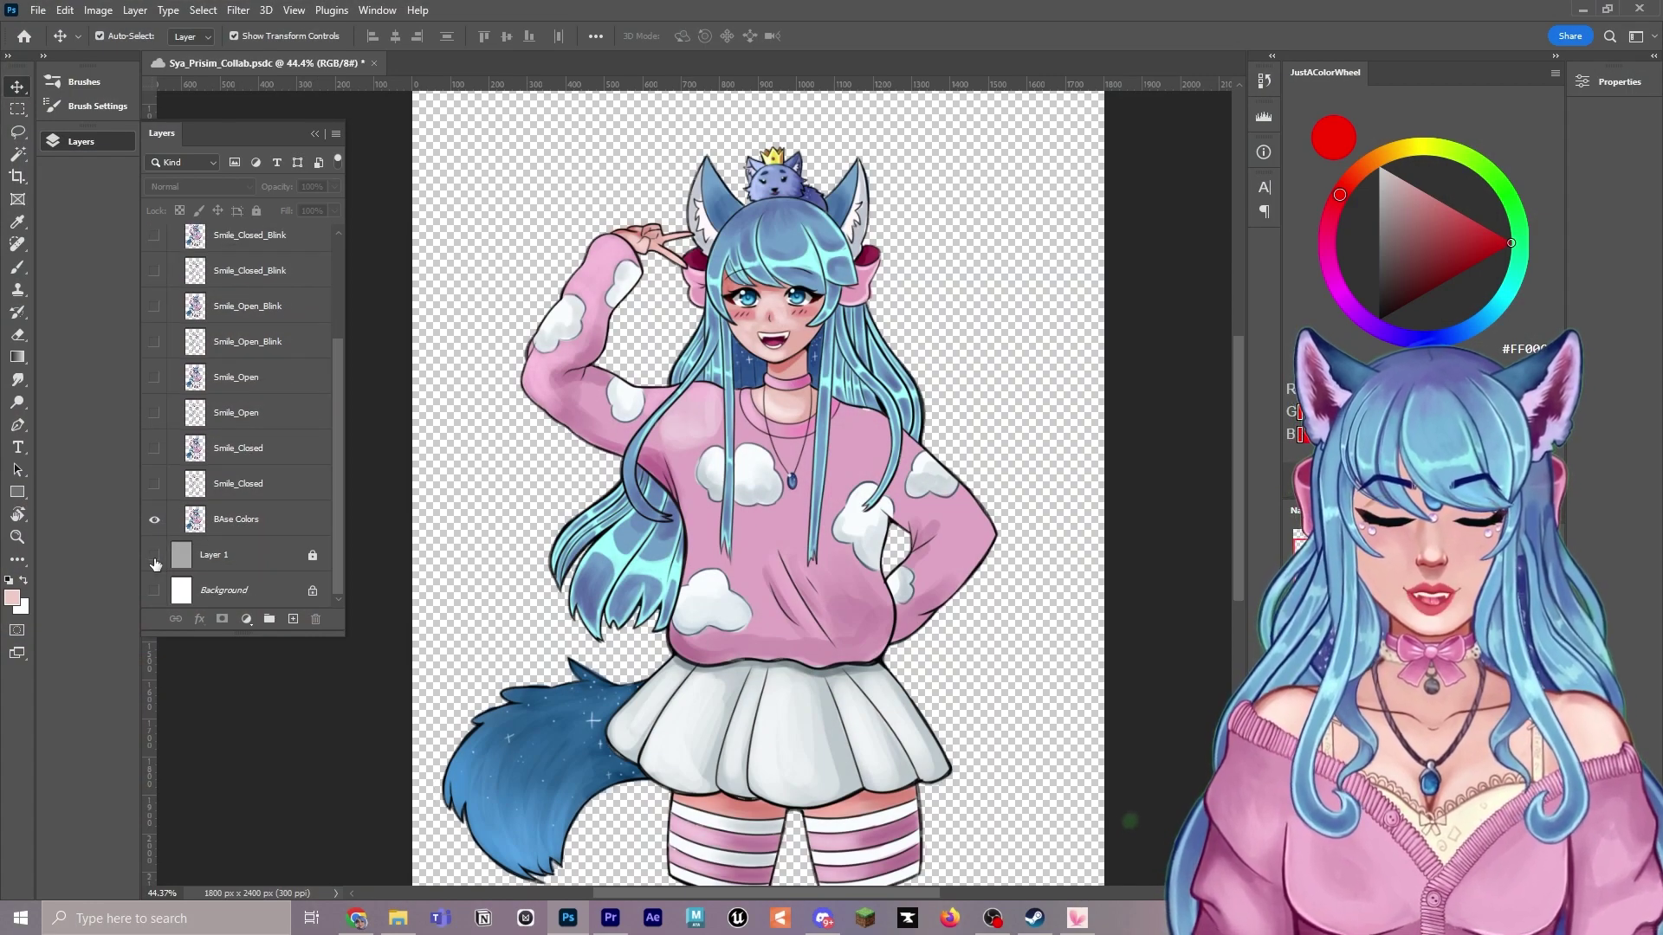
pyautogui.click(155, 558)
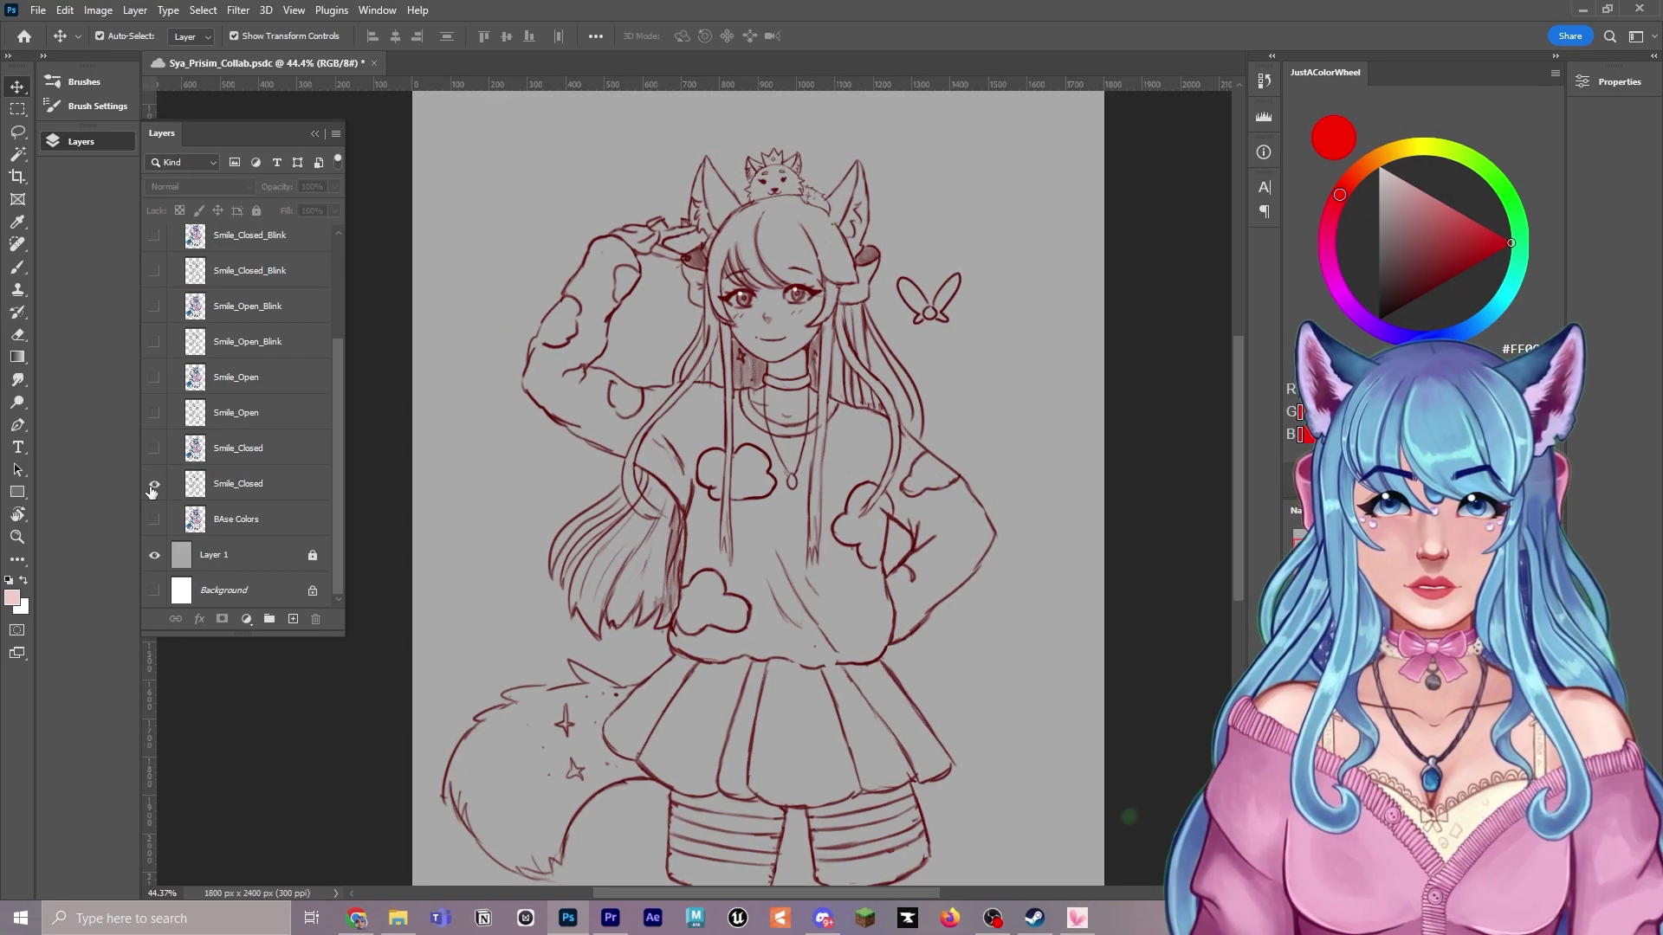
# Preview the Smile_Closed, Smile_Open and Smile_Open_Blink faces one at a time, leaving them hidden.
pyautogui.click(154, 484)
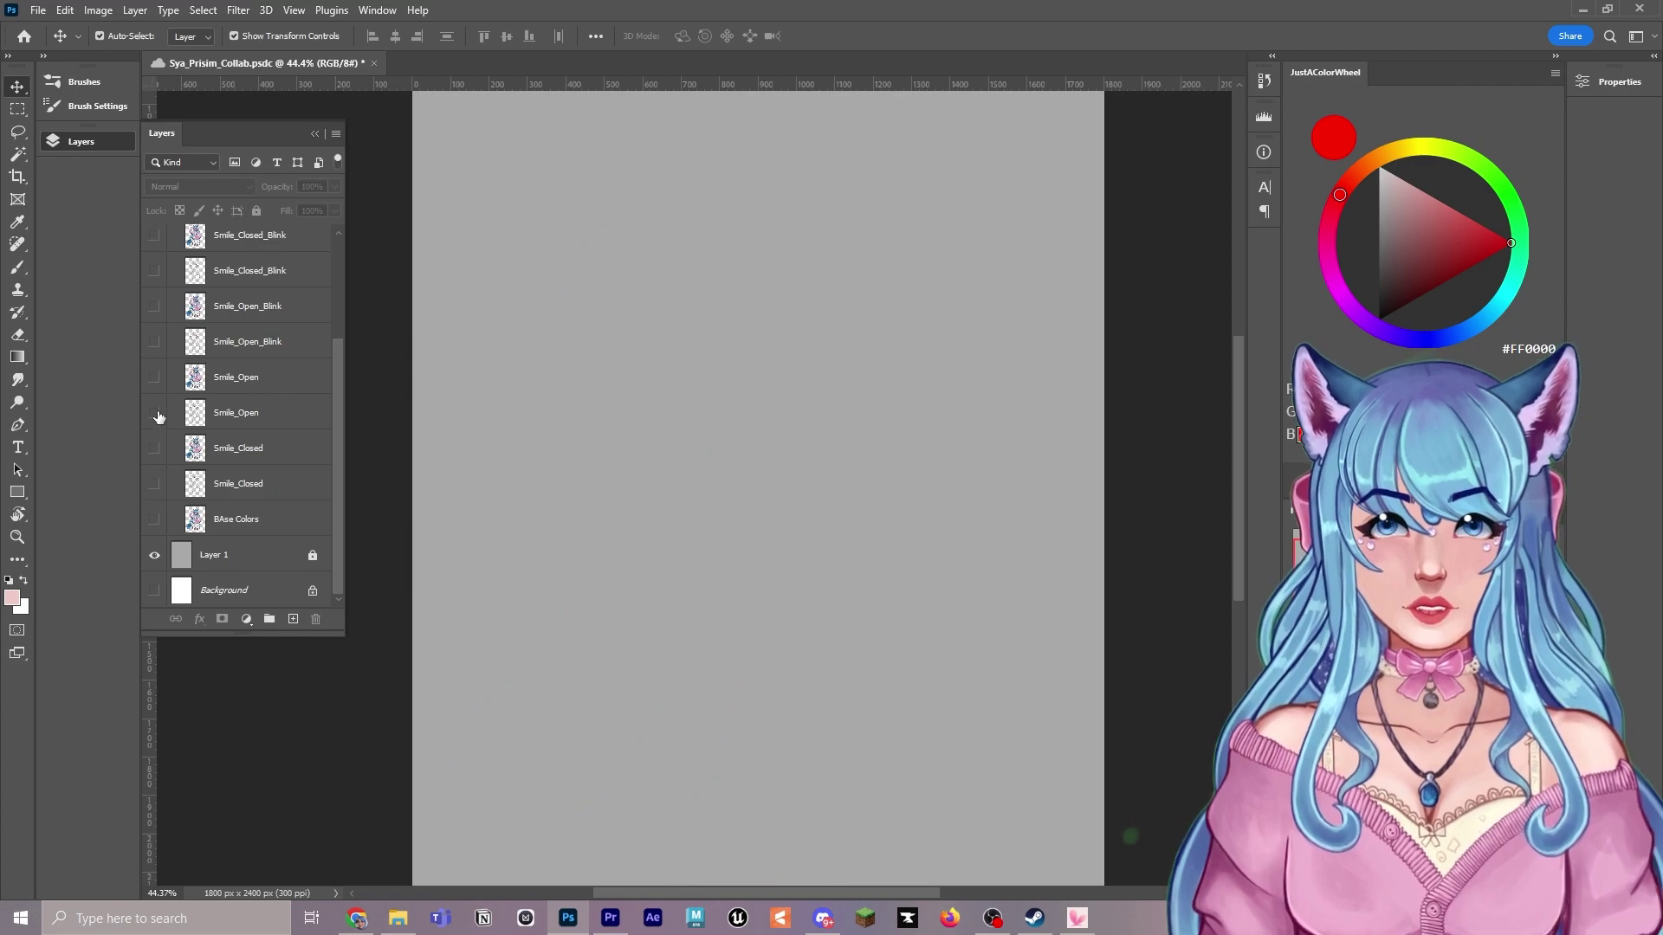
pyautogui.click(155, 413)
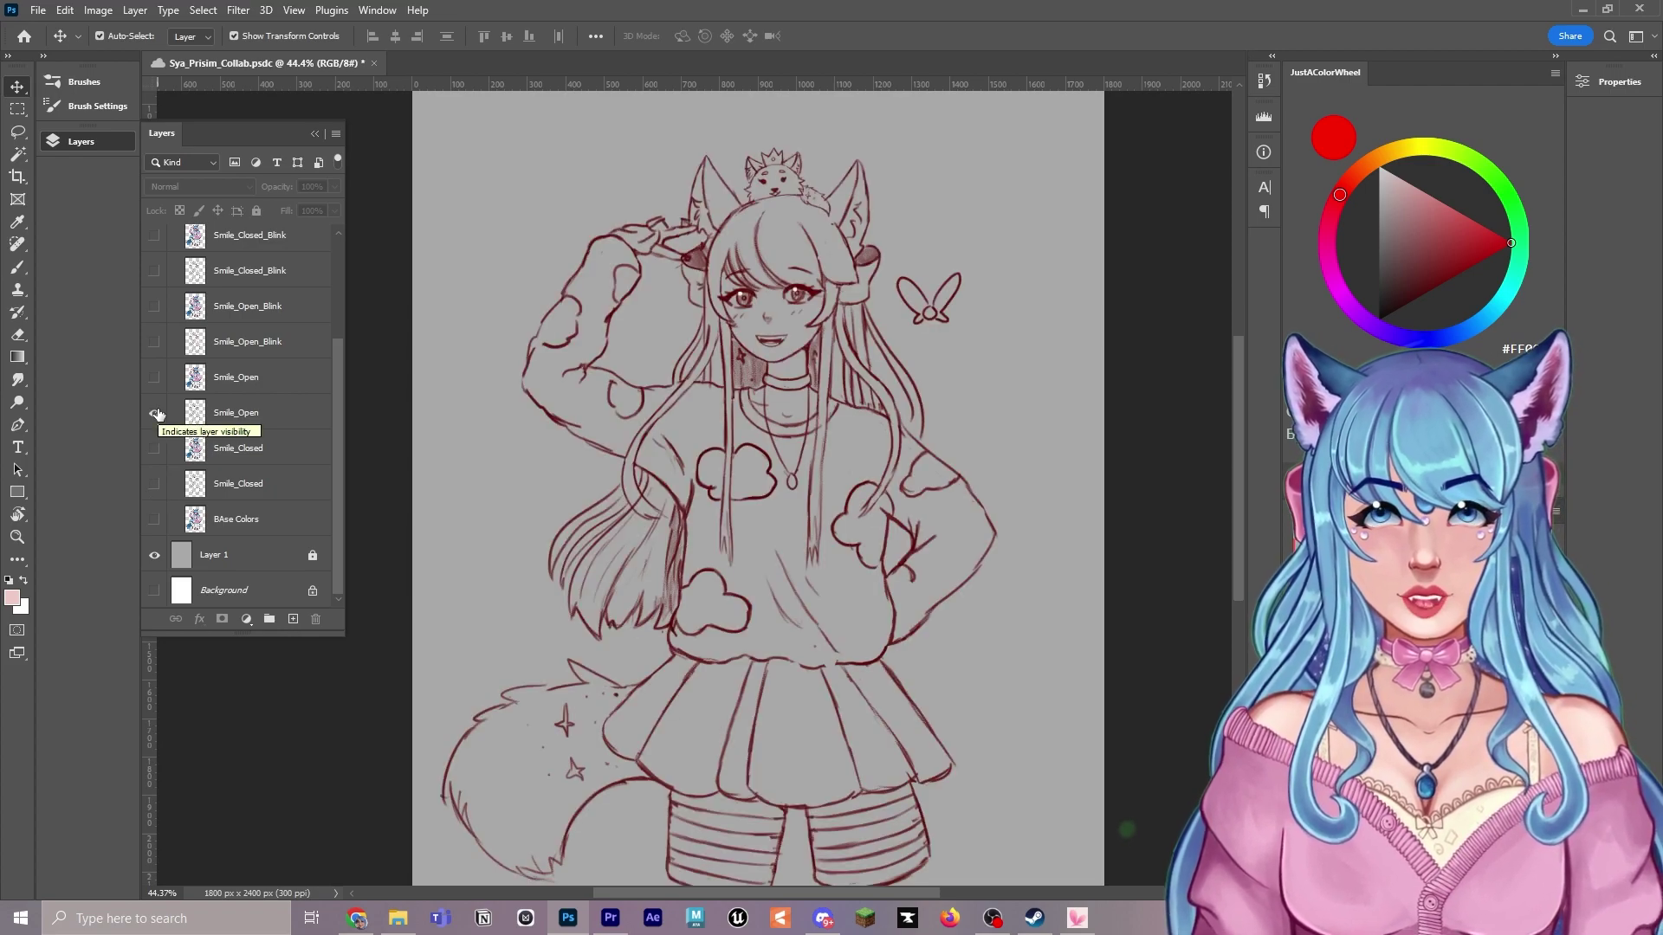
pyautogui.click(155, 413)
pyautogui.click(154, 342)
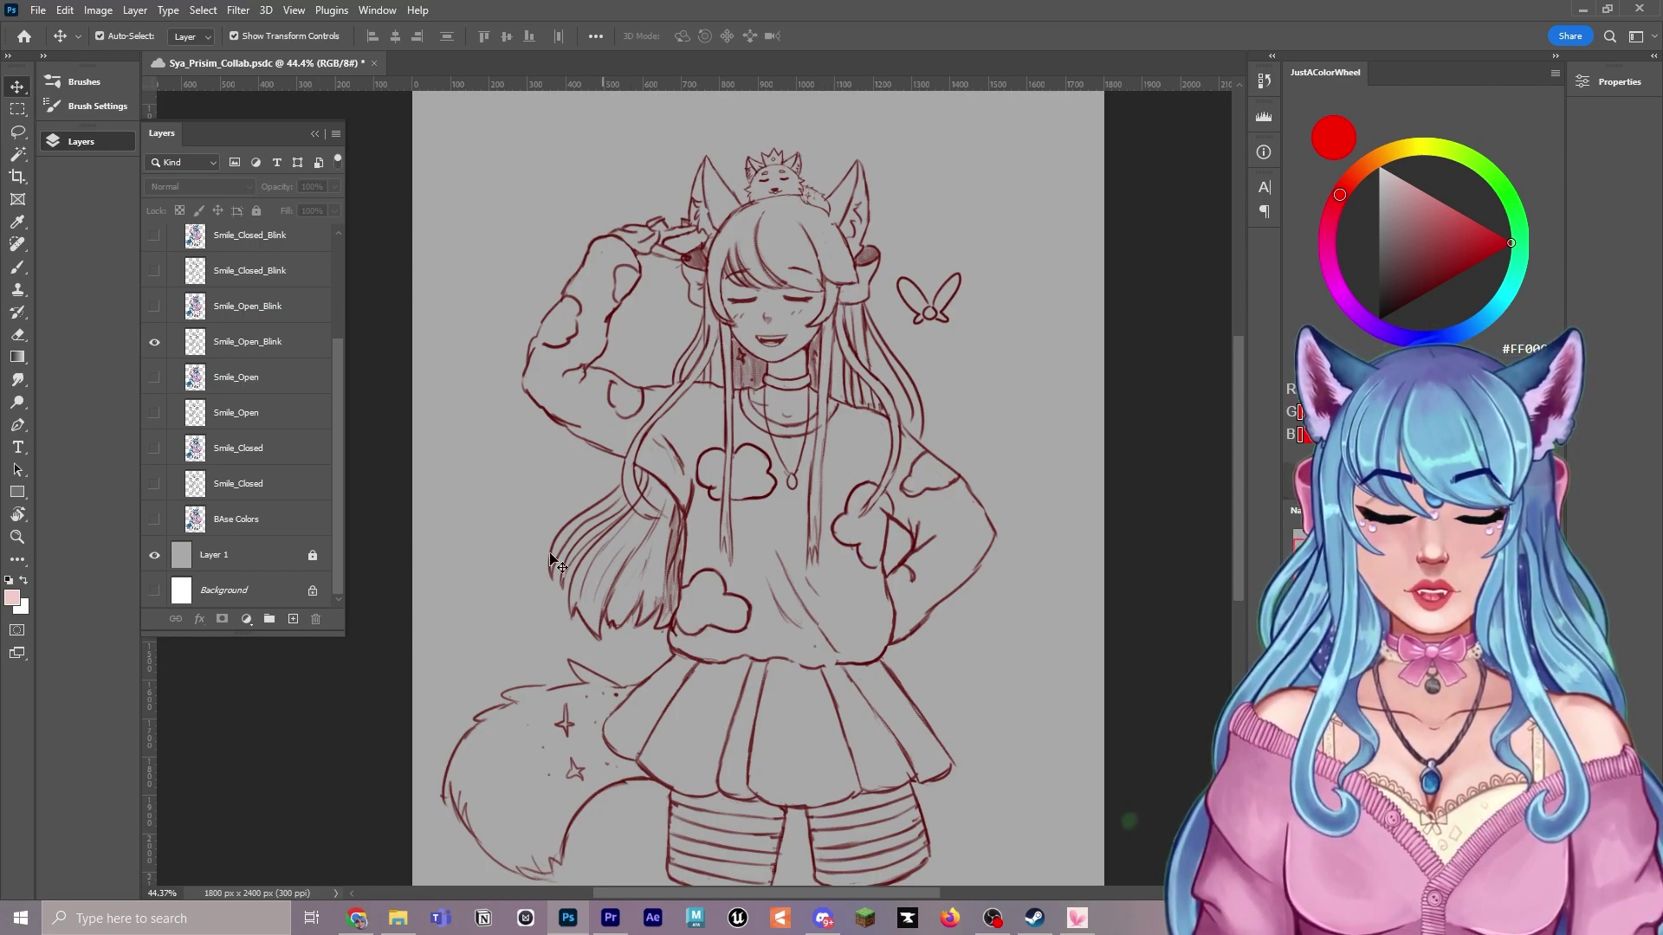
pyautogui.click(153, 343)
pyautogui.click(155, 485)
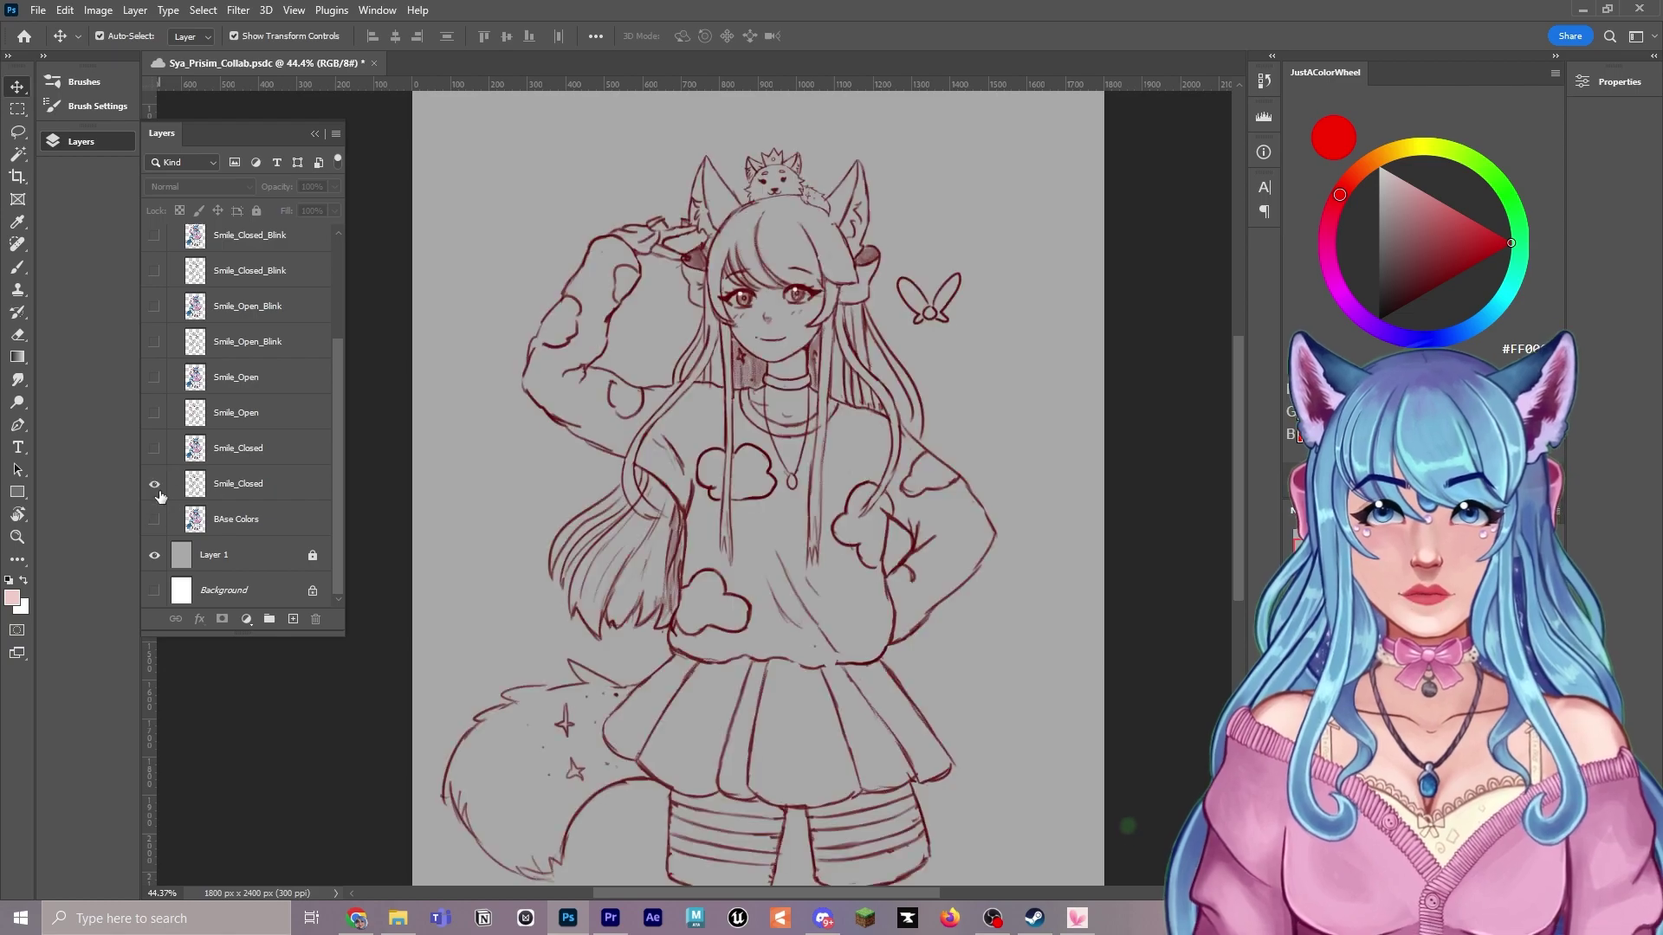
pyautogui.click(155, 484)
pyautogui.click(155, 414)
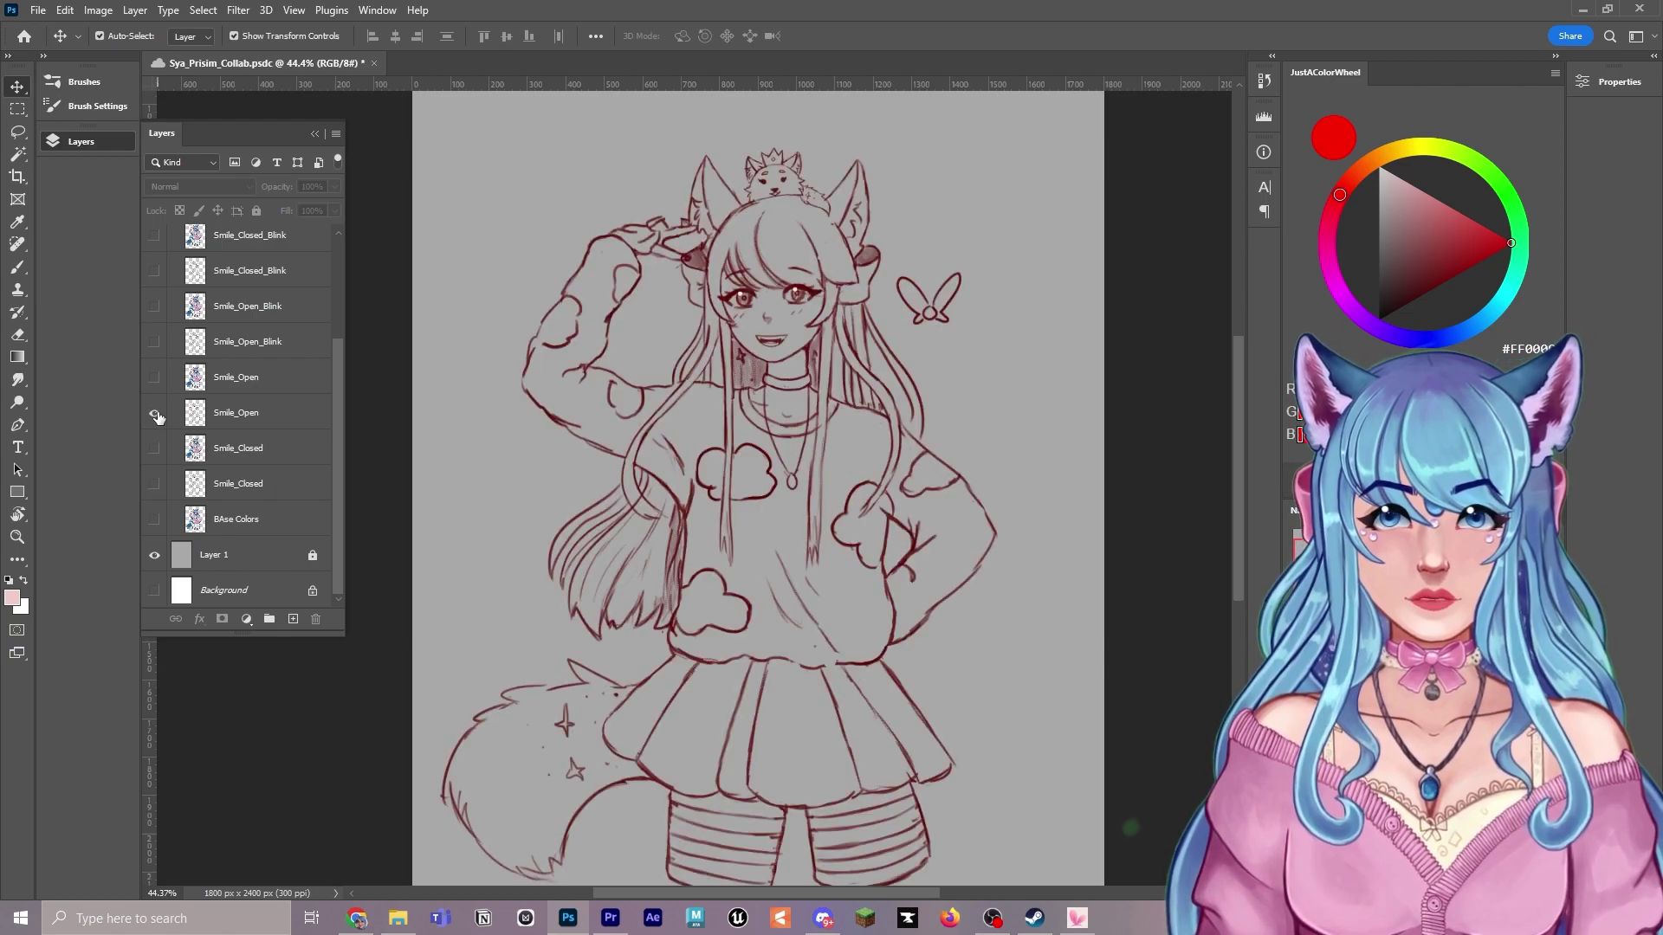
pyautogui.click(155, 415)
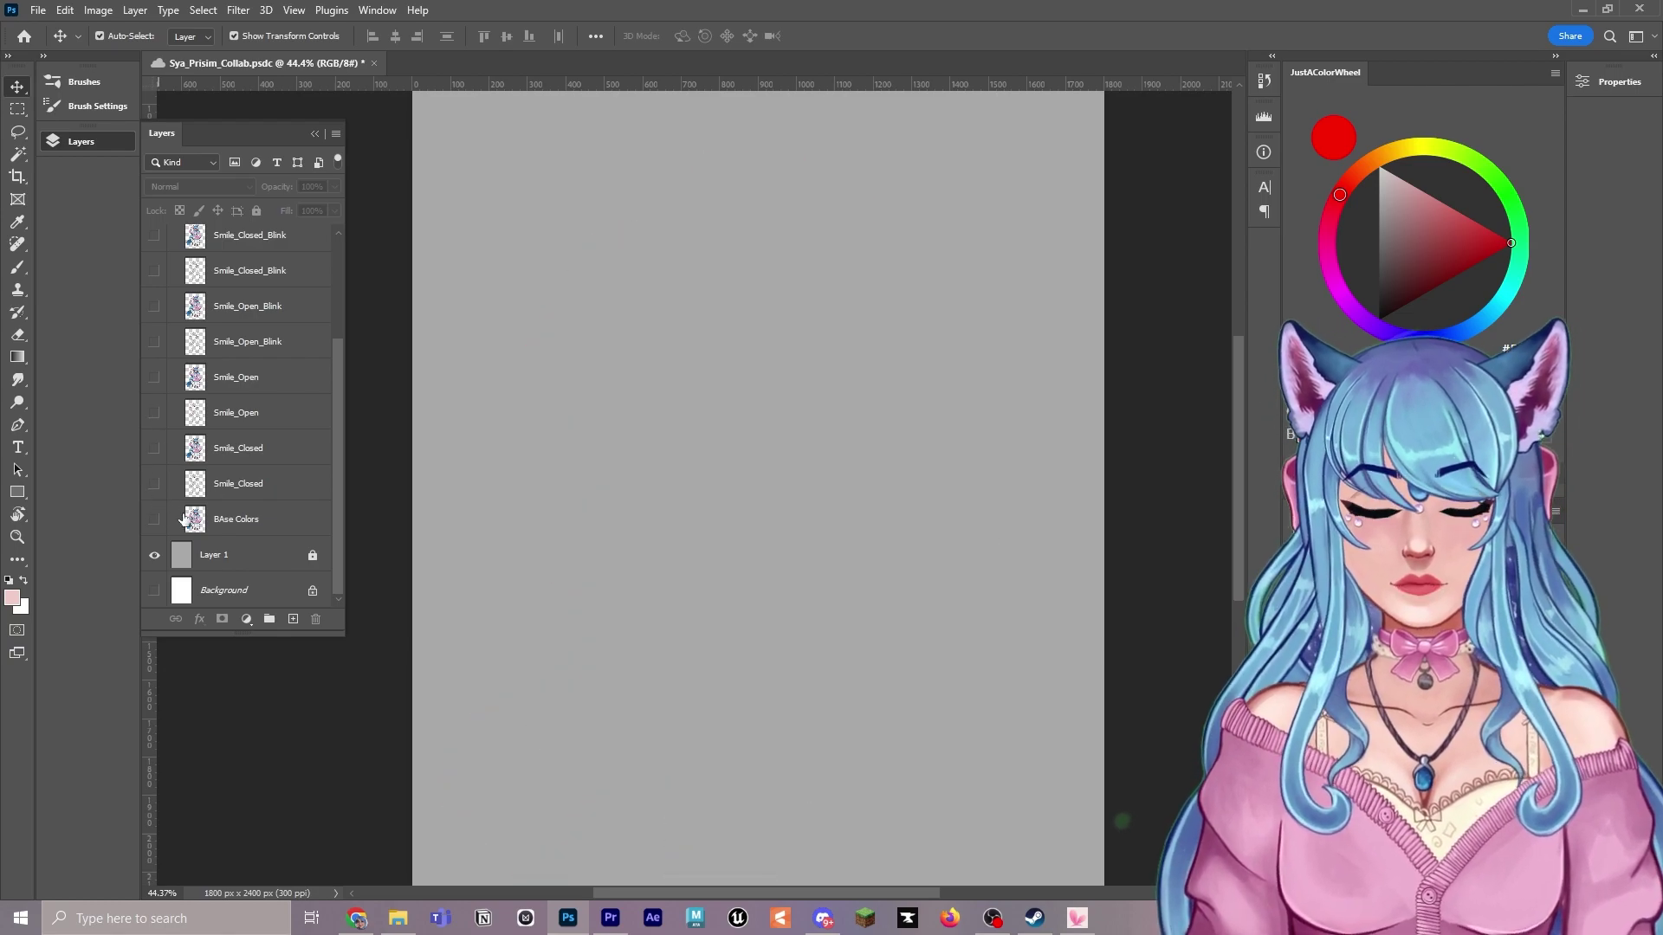
# Show the BAse Colors artwork, select that layer, then hide it again.
pyautogui.click(155, 520)
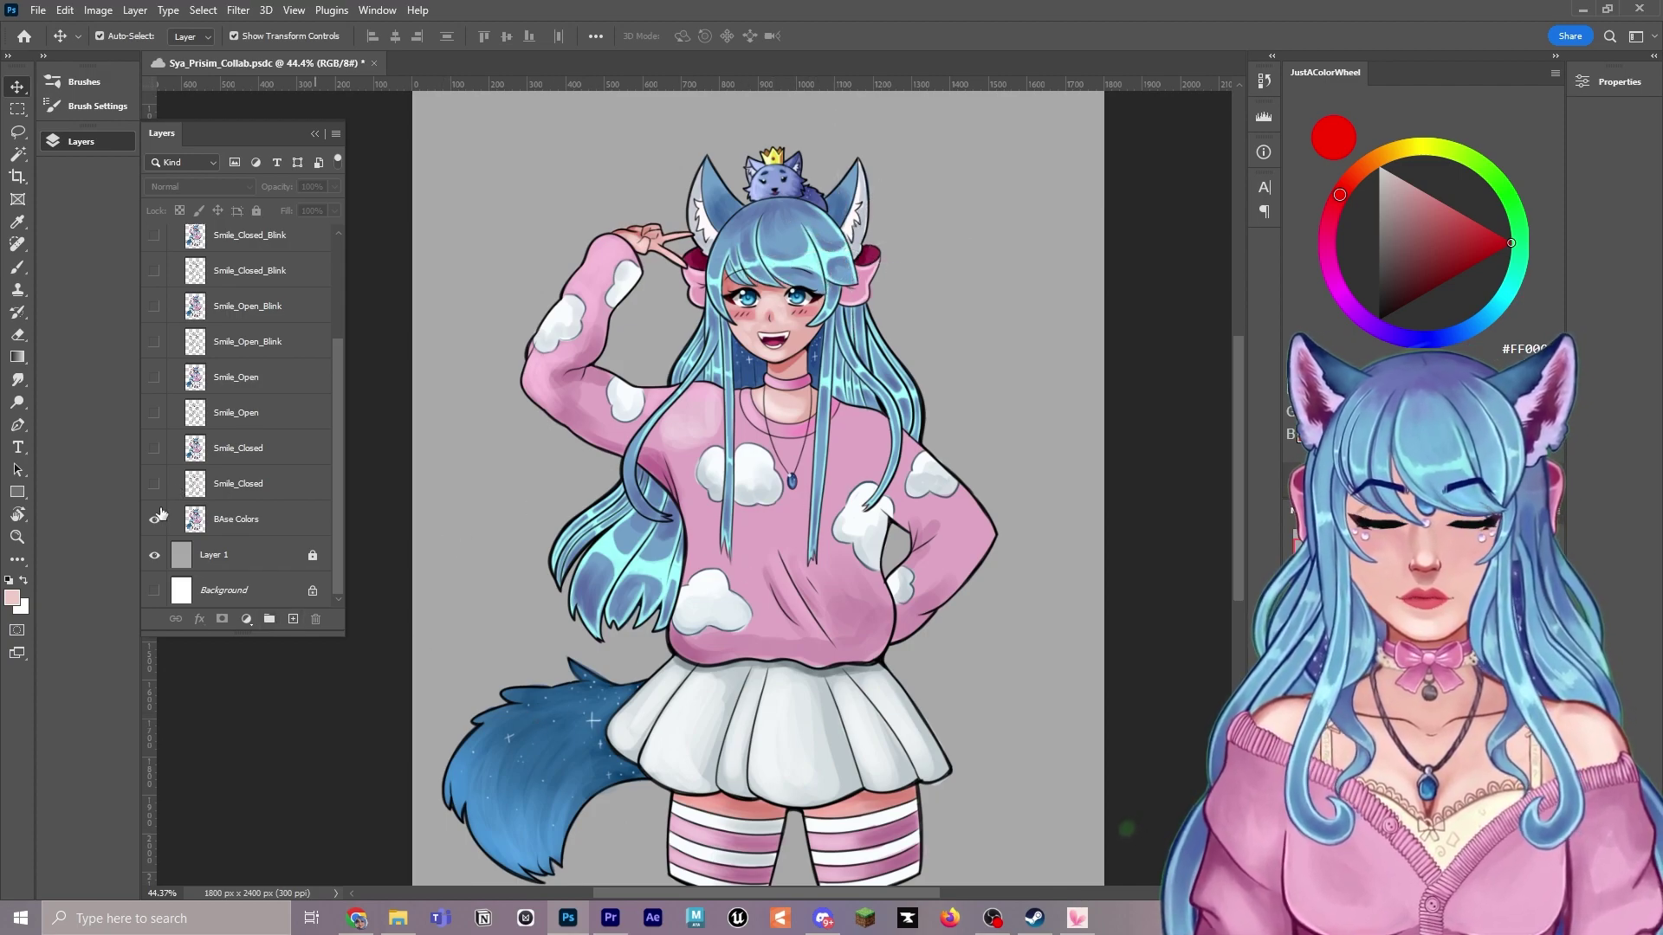
pyautogui.click(224, 525)
pyautogui.click(154, 520)
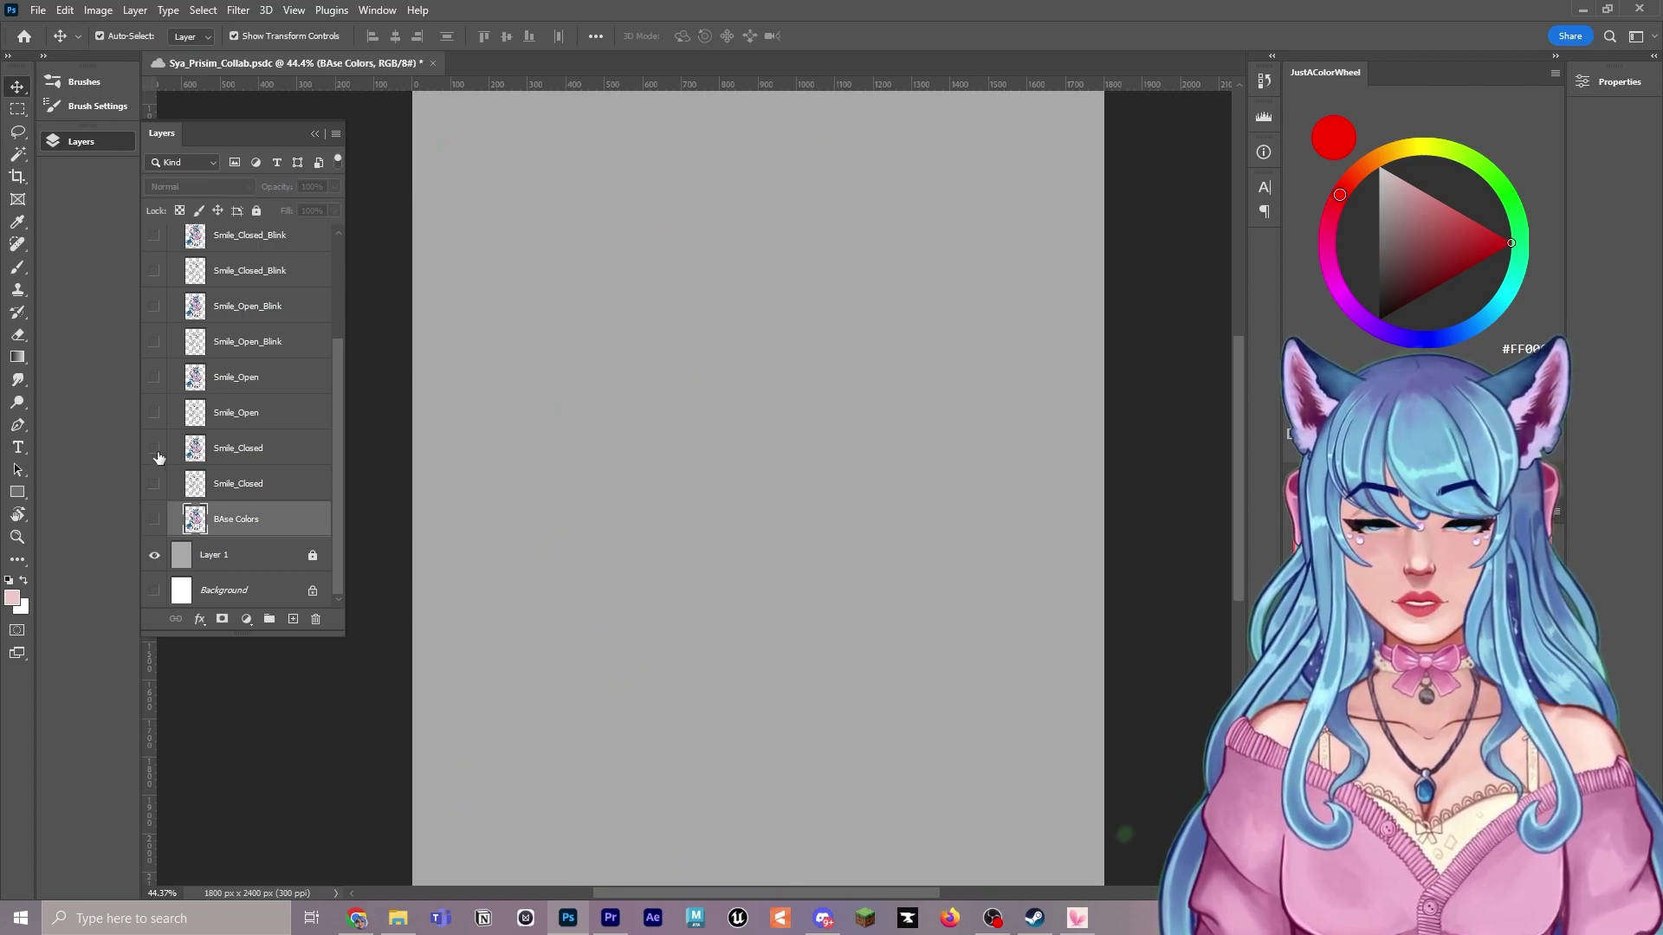
# Cycle through Smile_Closed, Smile_Open and Smile_Open_Blink, ending on Smile_Closed_Blink, then collapse Smile.
pyautogui.scroll(5, 790, 373)
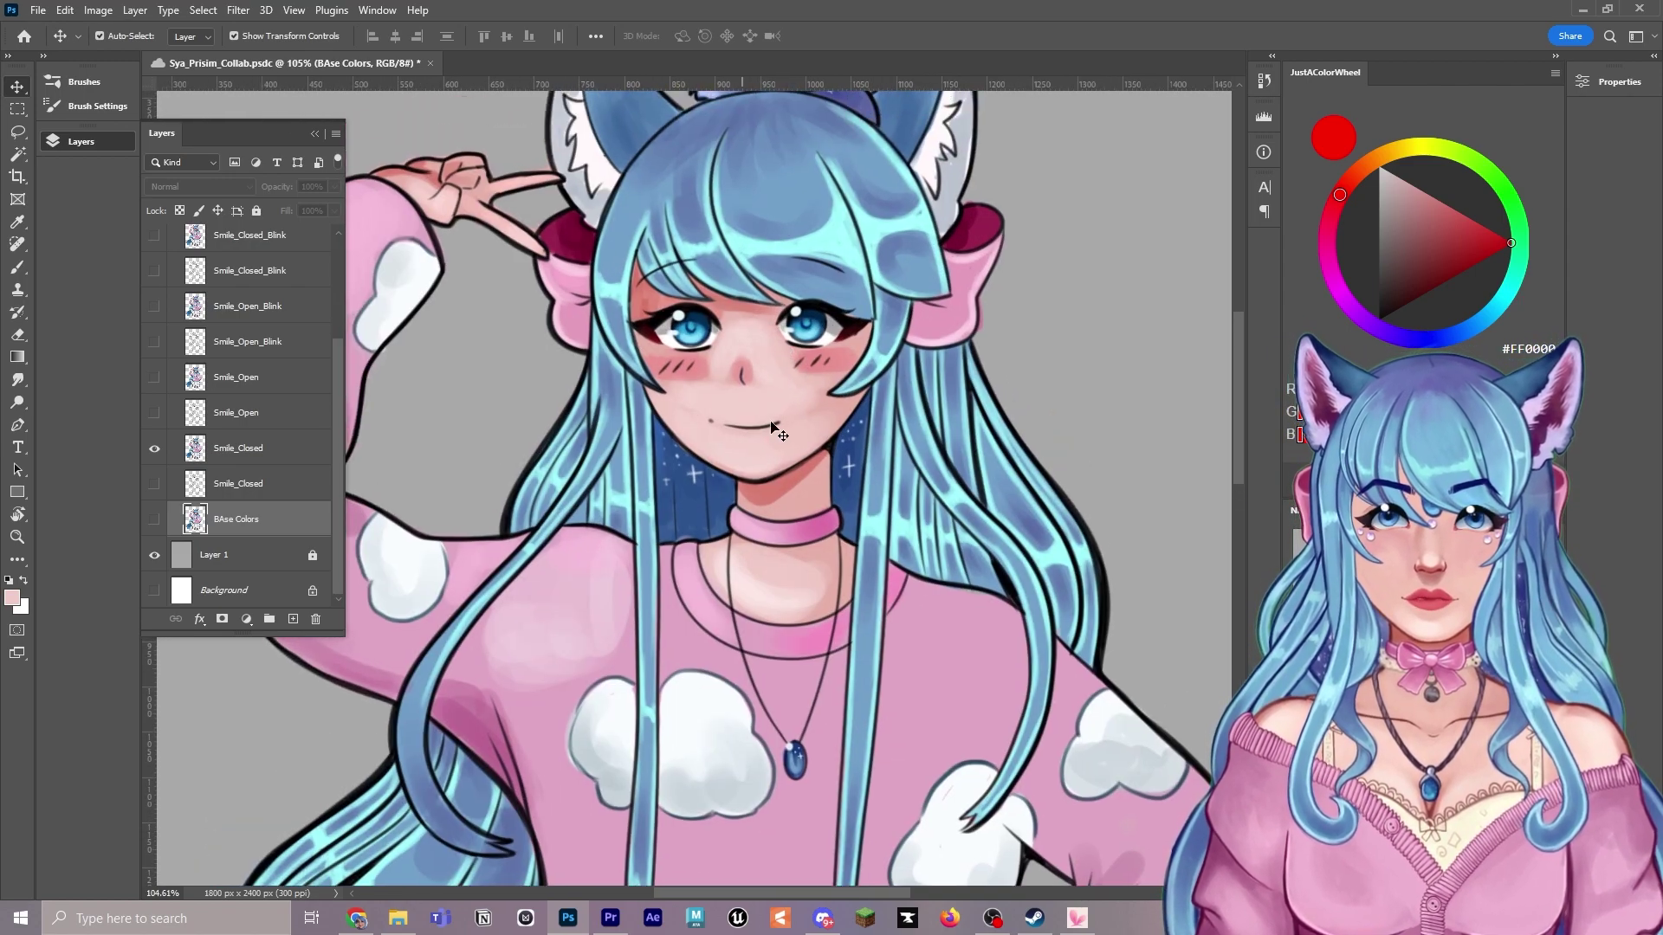
pyautogui.scroll(2, 736, 455)
pyautogui.scroll(2, 232, 426)
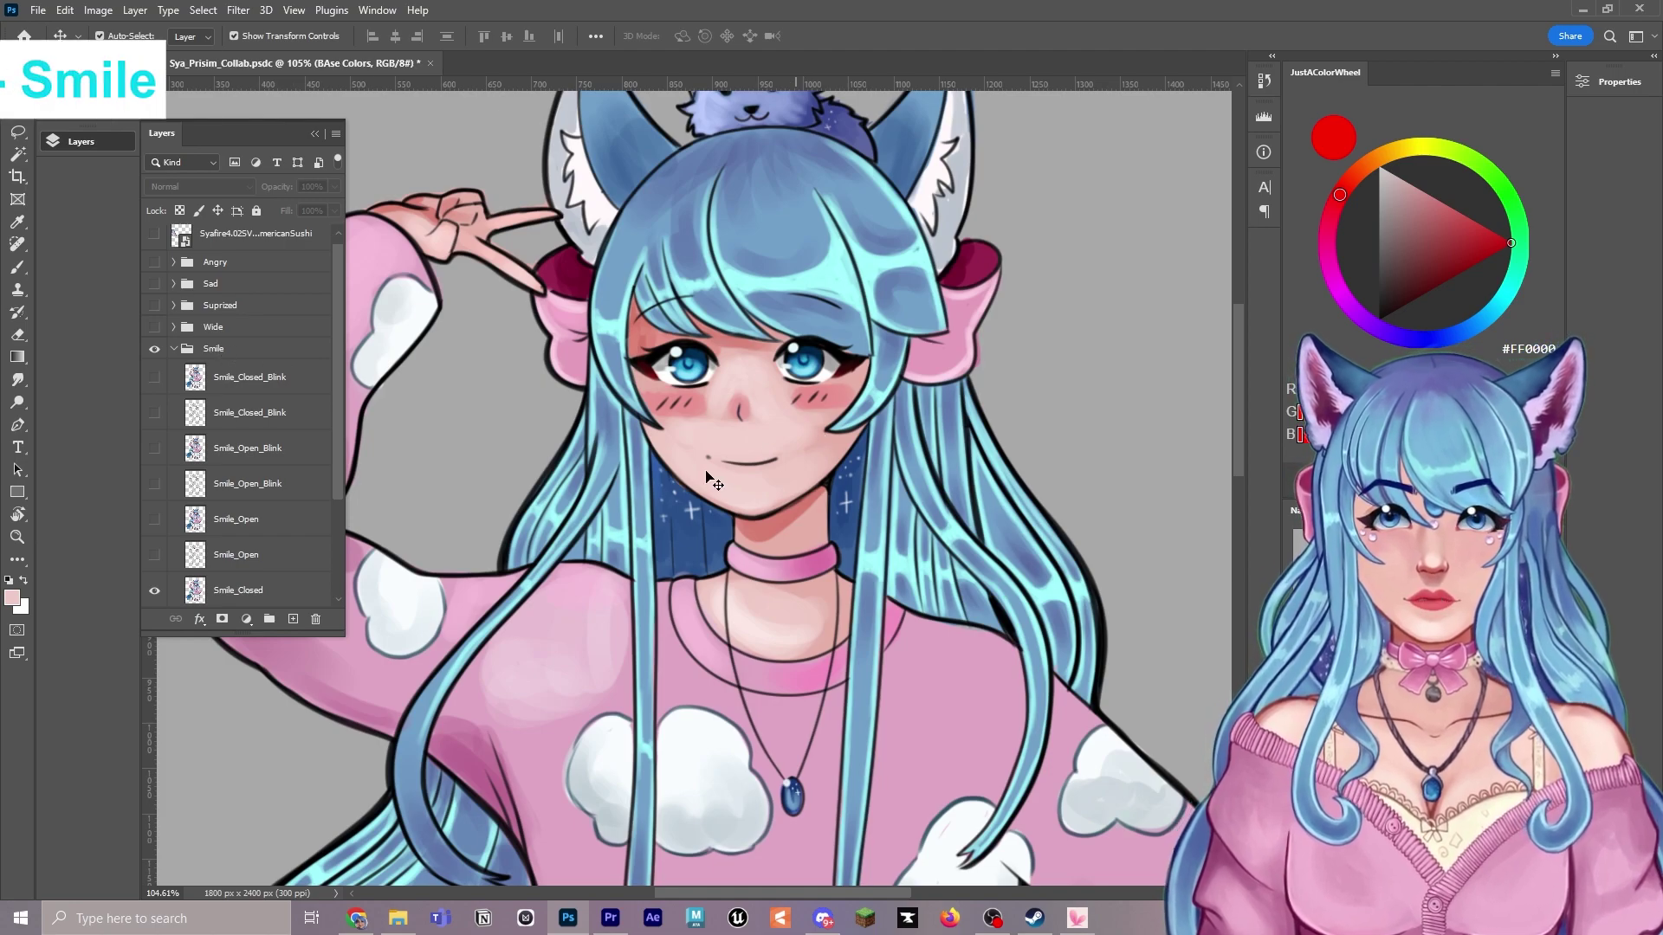
pyautogui.scroll(-1, 275, 502)
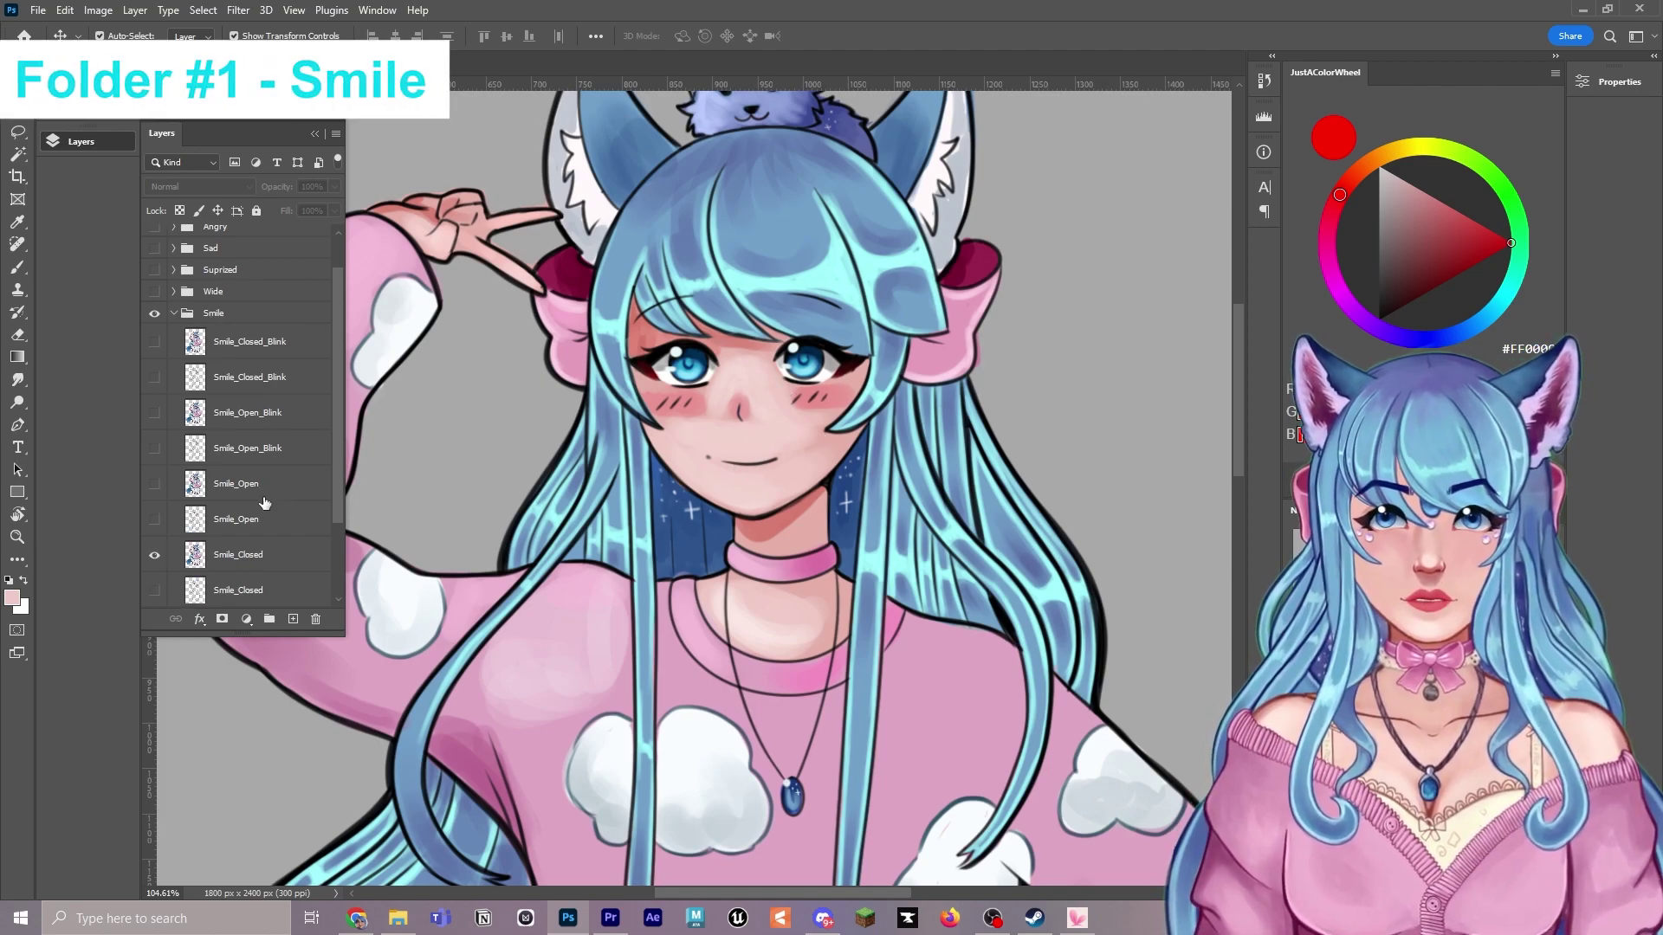
pyautogui.click(154, 554)
pyautogui.click(156, 483)
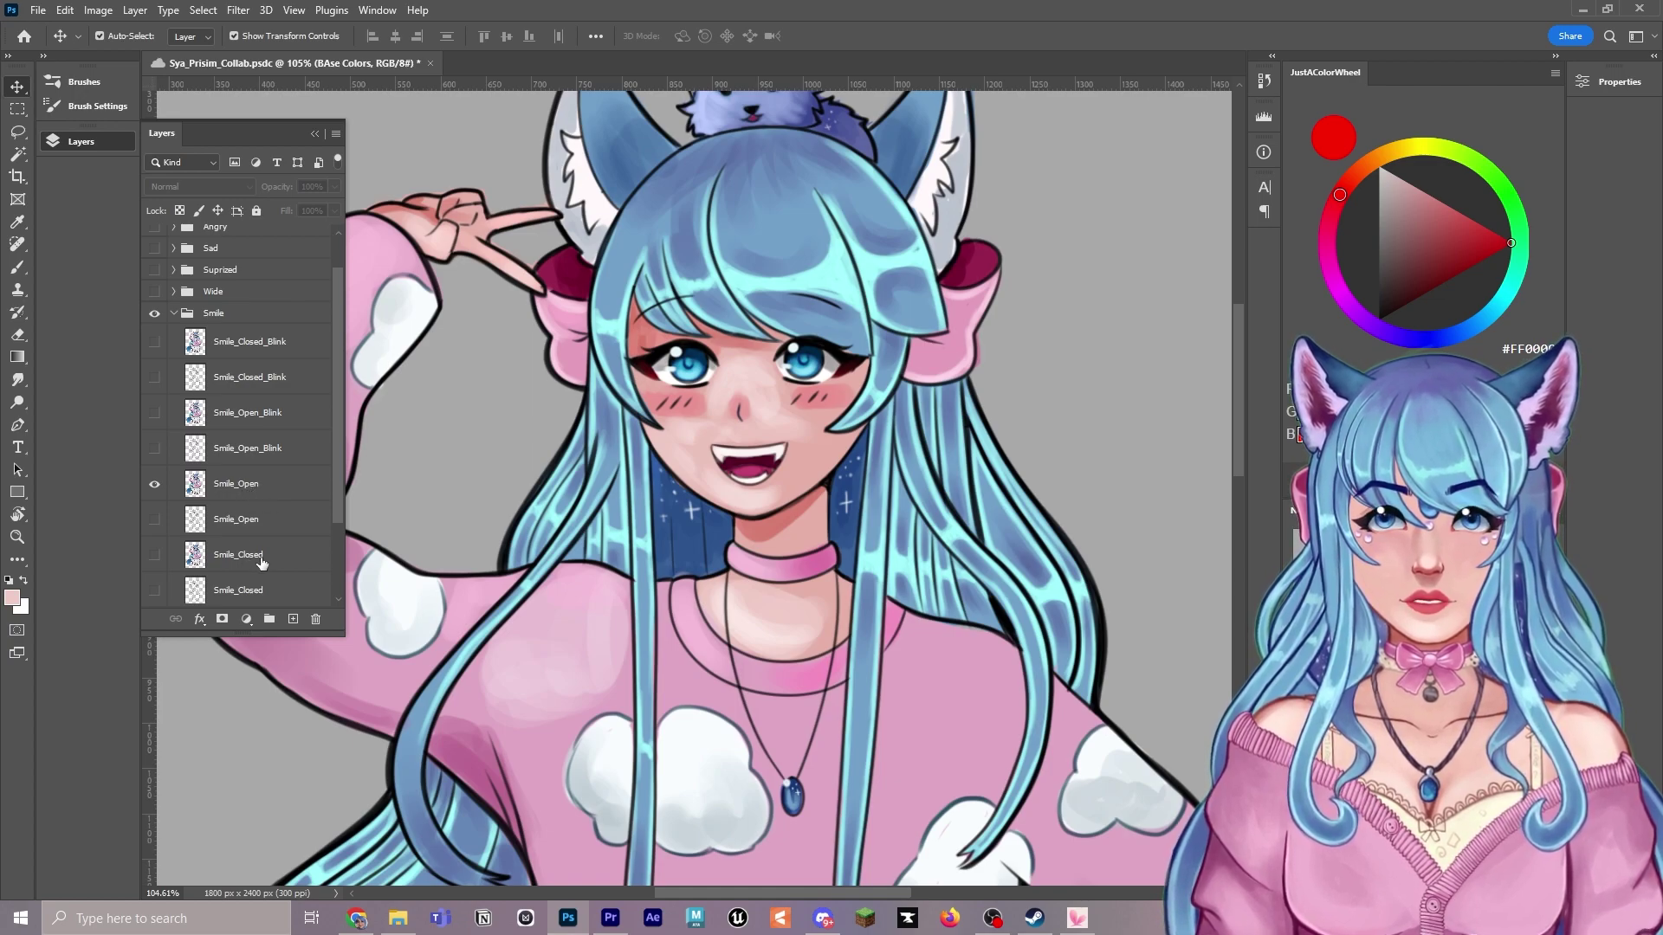
pyautogui.click(156, 485)
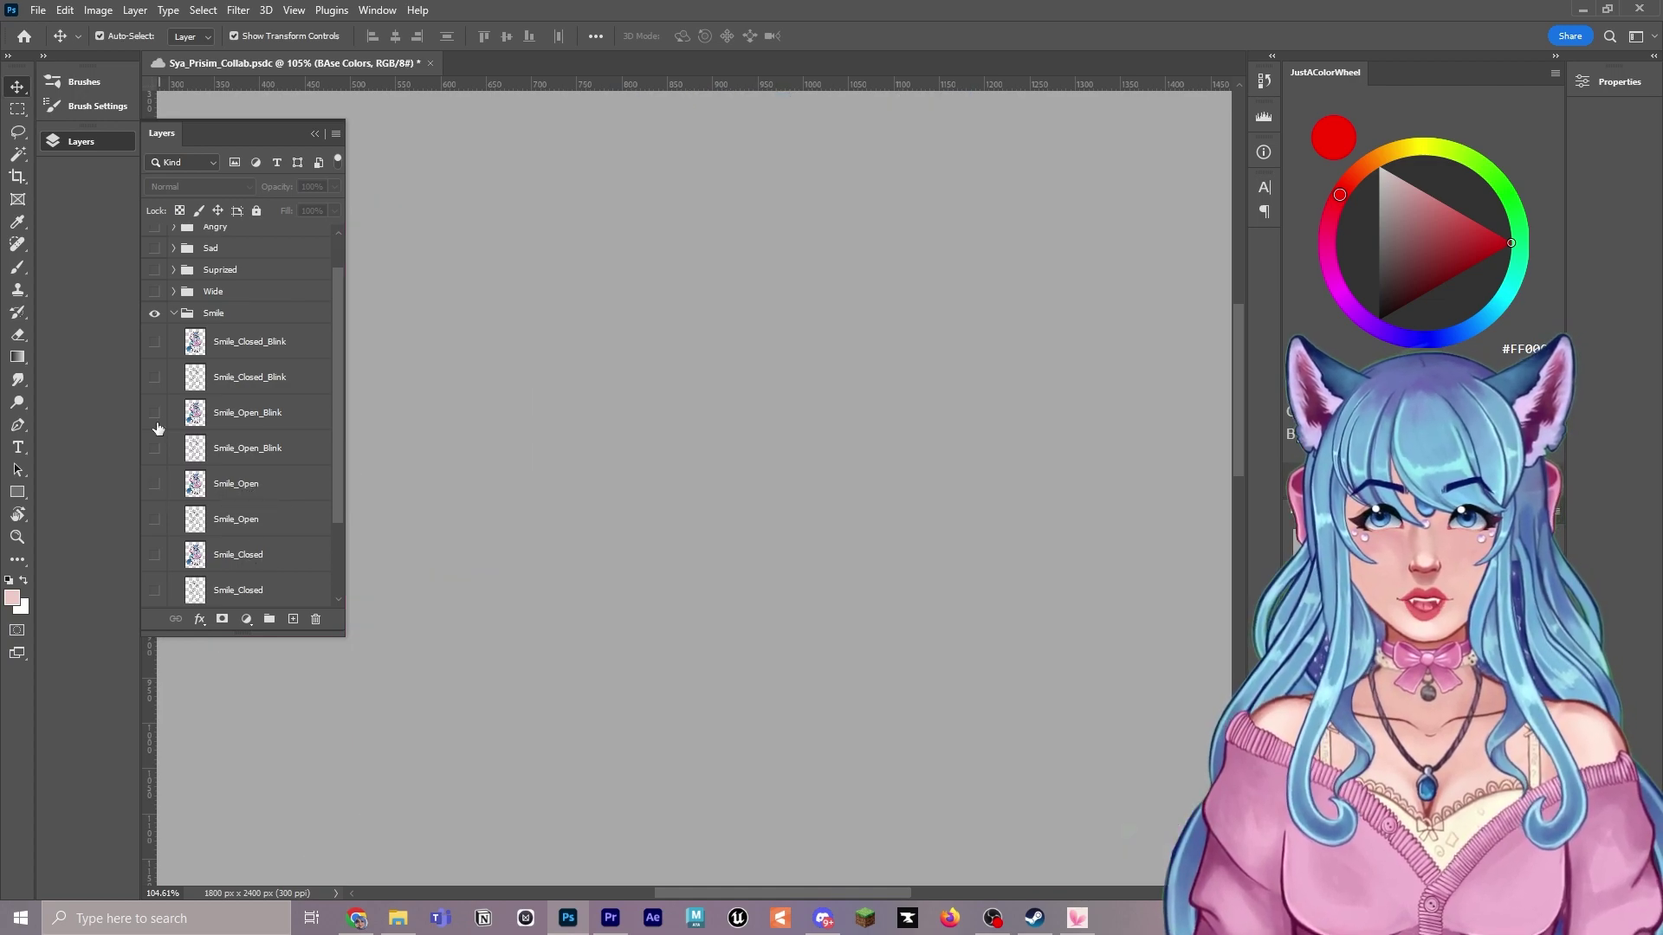
pyautogui.click(156, 414)
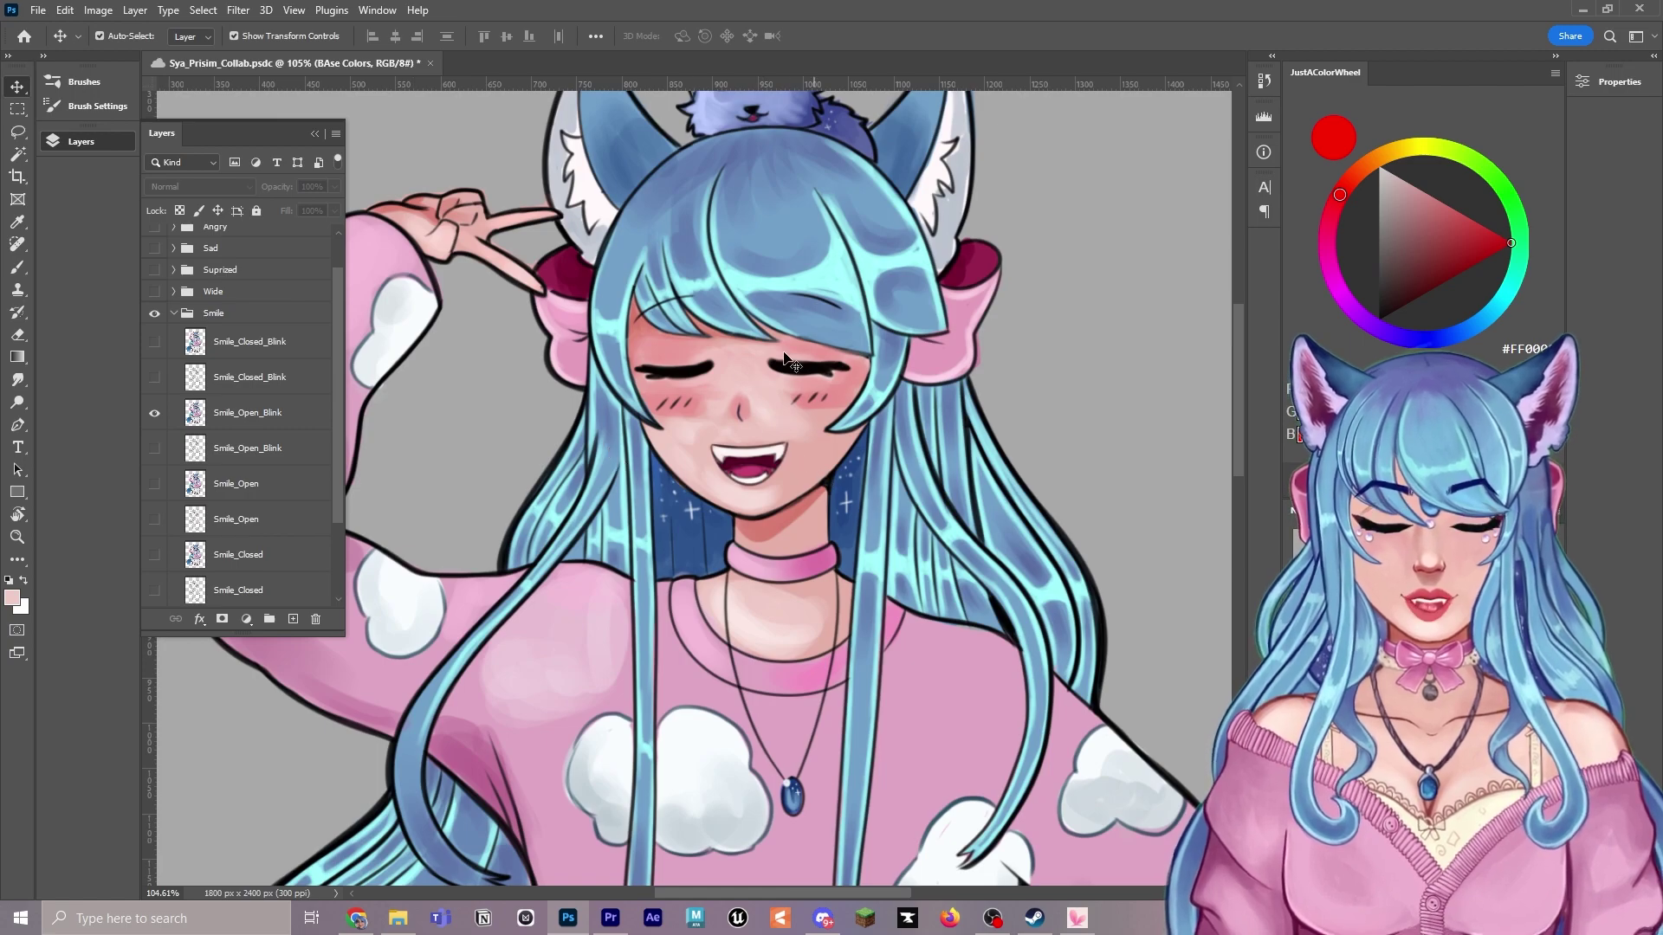
pyautogui.click(155, 414)
pyautogui.click(155, 342)
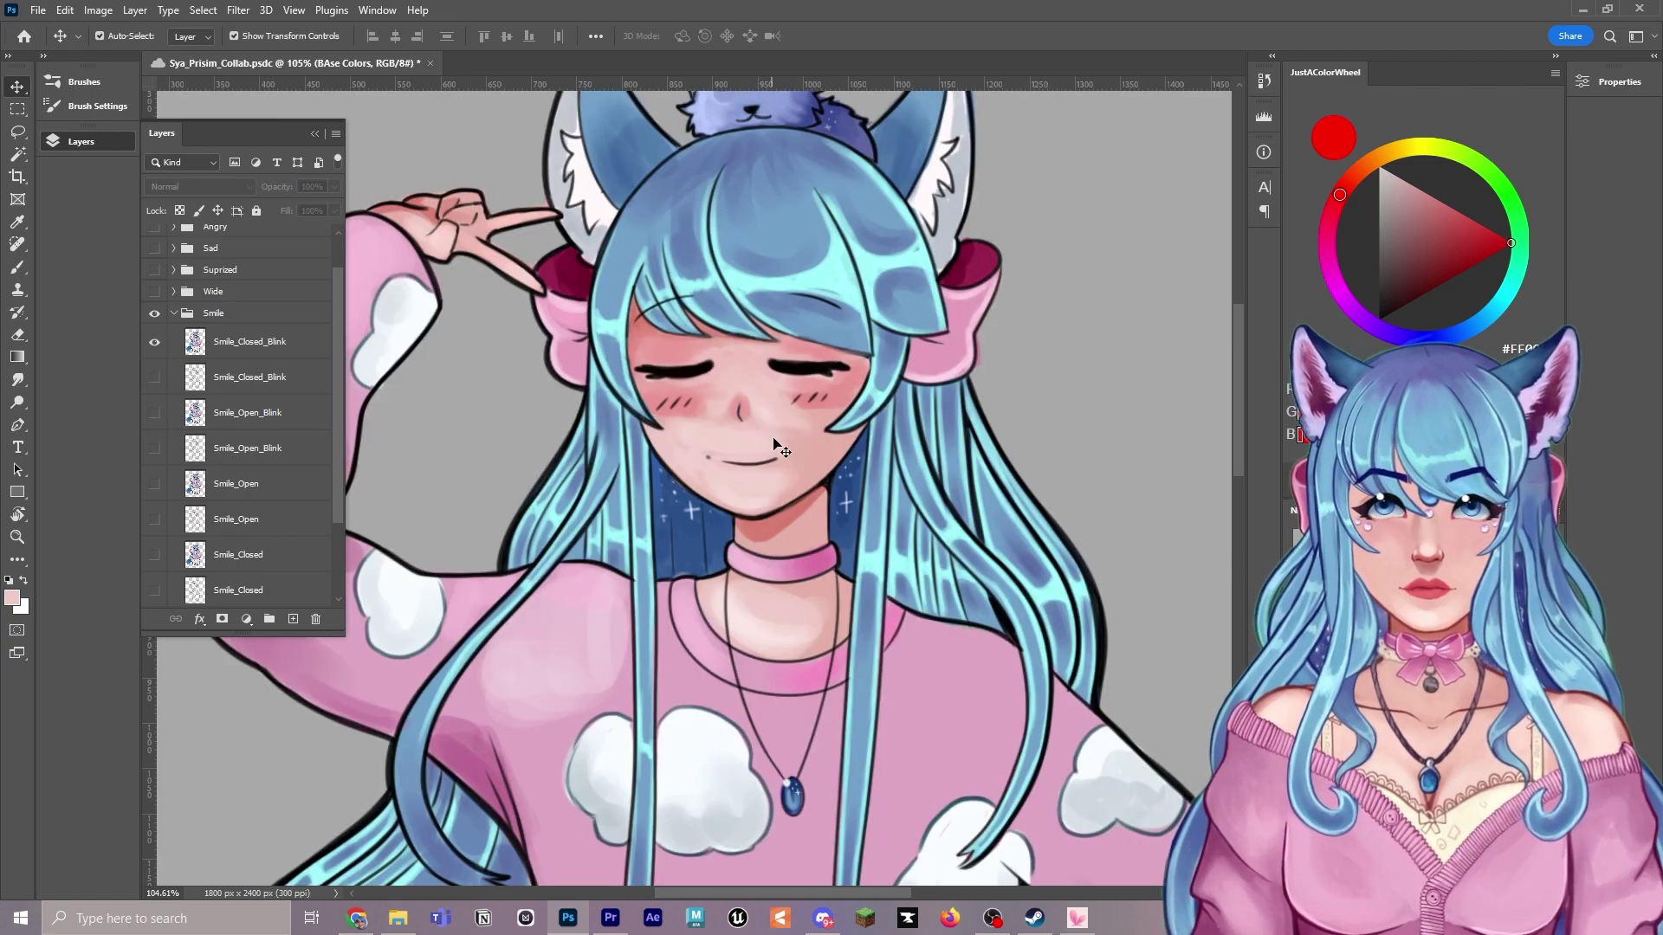
pyautogui.scroll(-1, 776, 442)
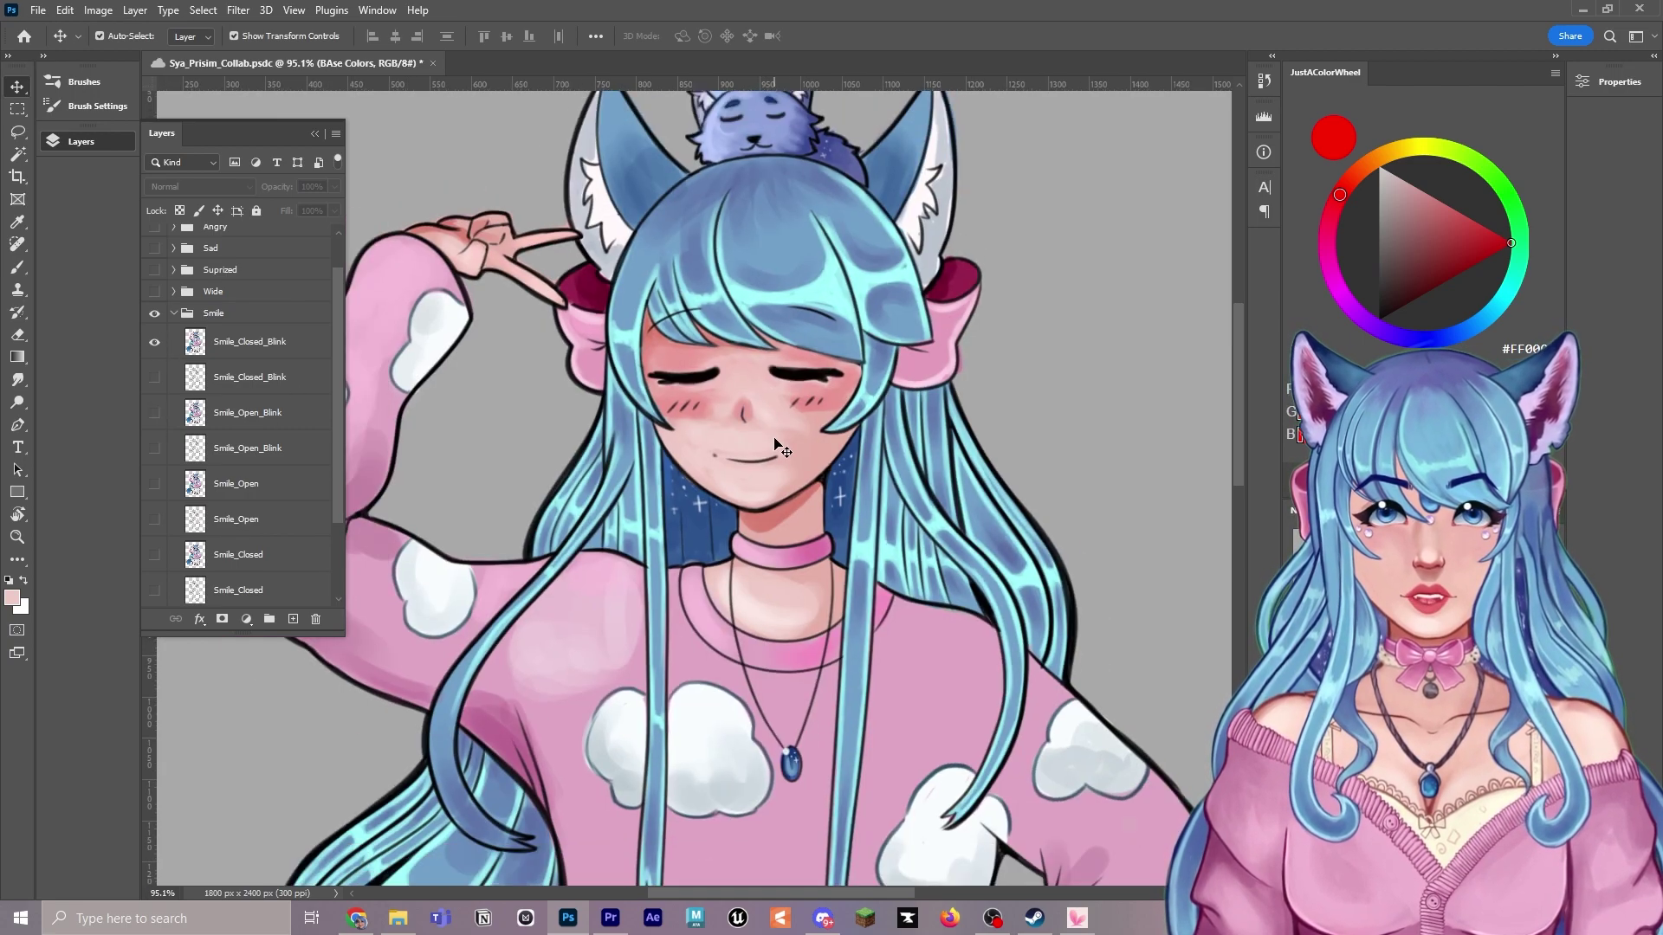
pyautogui.click(173, 313)
# Hide the Smile folder, show and expand Wide, and preview the Wide_Closed face.
pyautogui.click(154, 356)
pyautogui.click(154, 336)
pyautogui.click(173, 335)
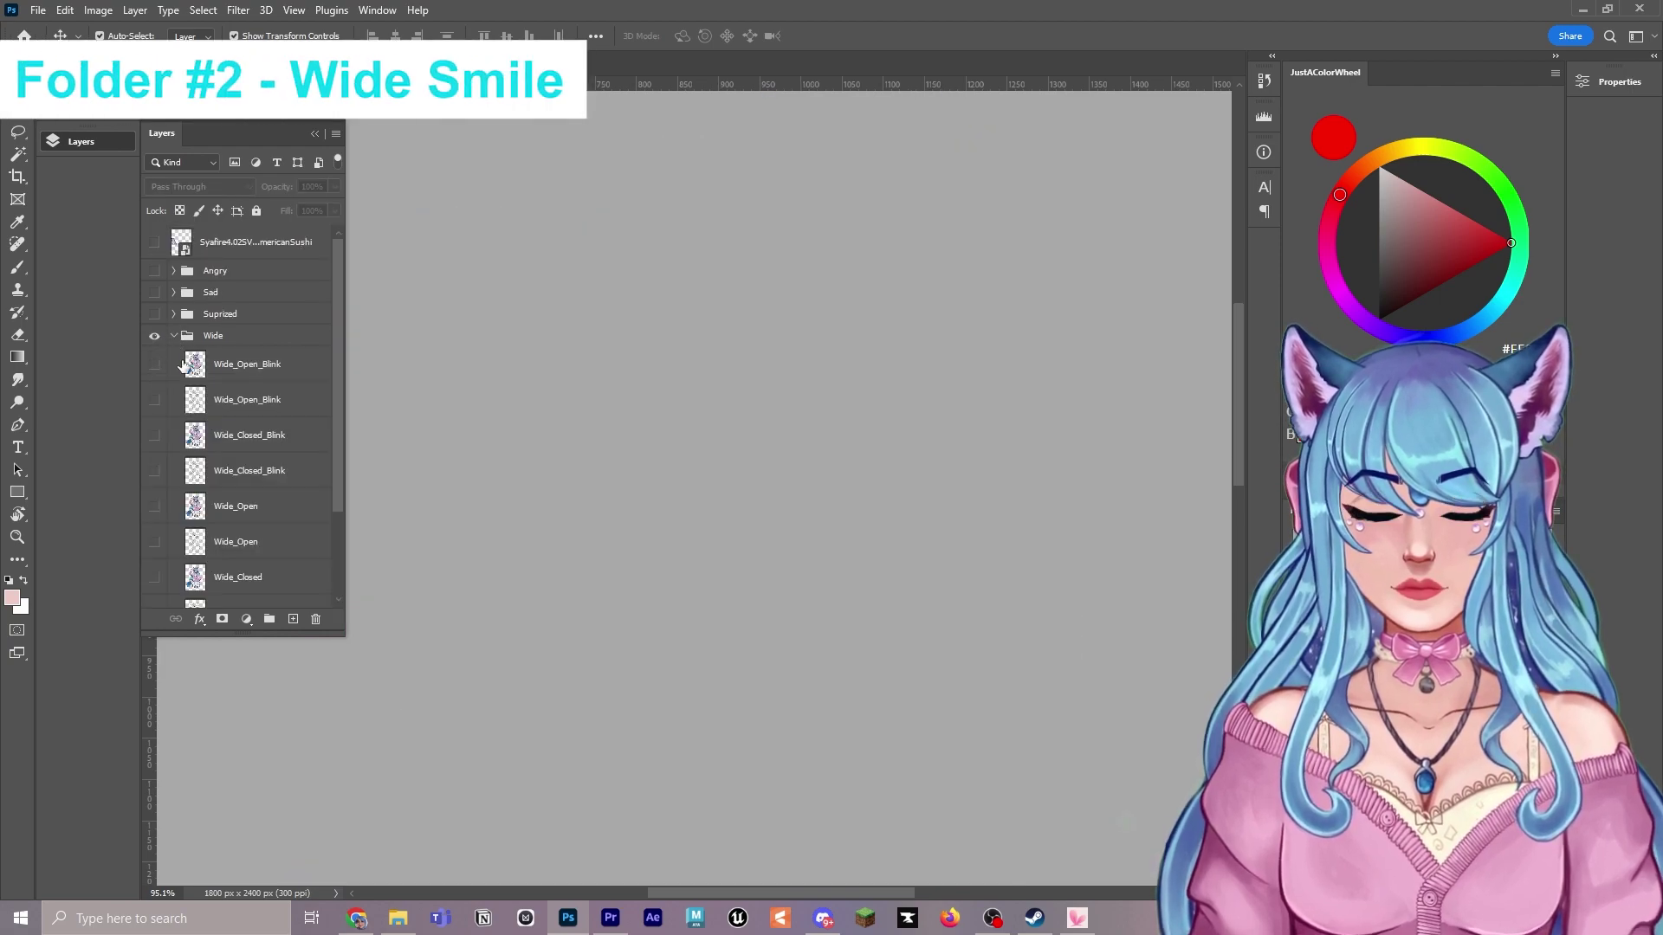
pyautogui.click(158, 508)
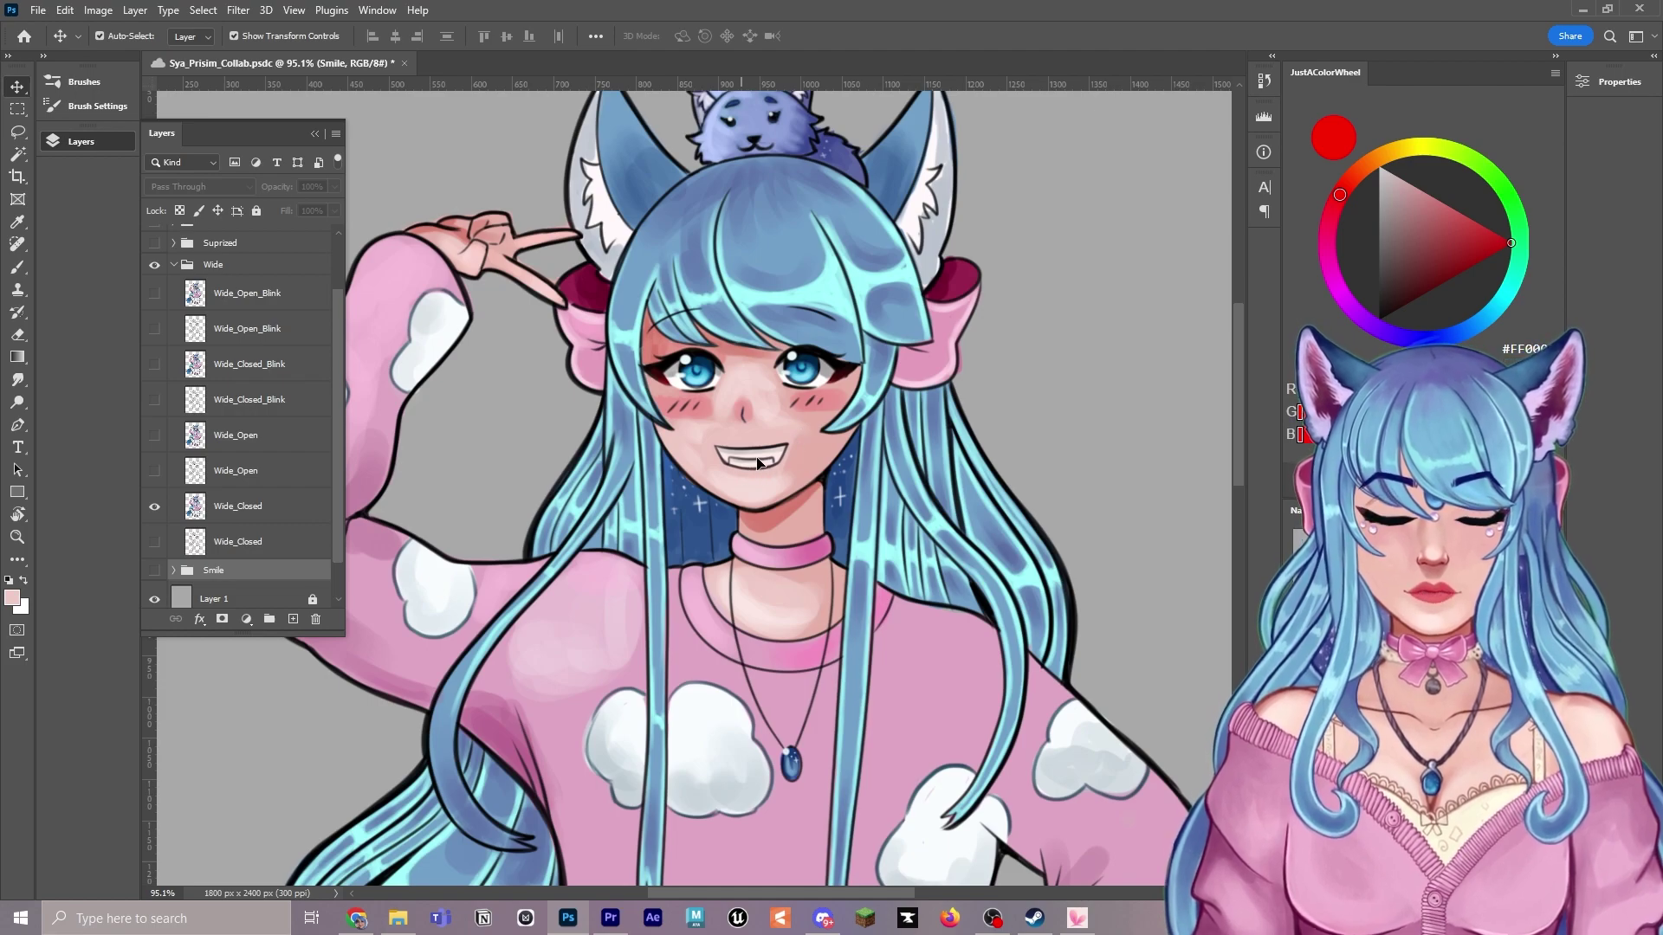
pyautogui.click(224, 505)
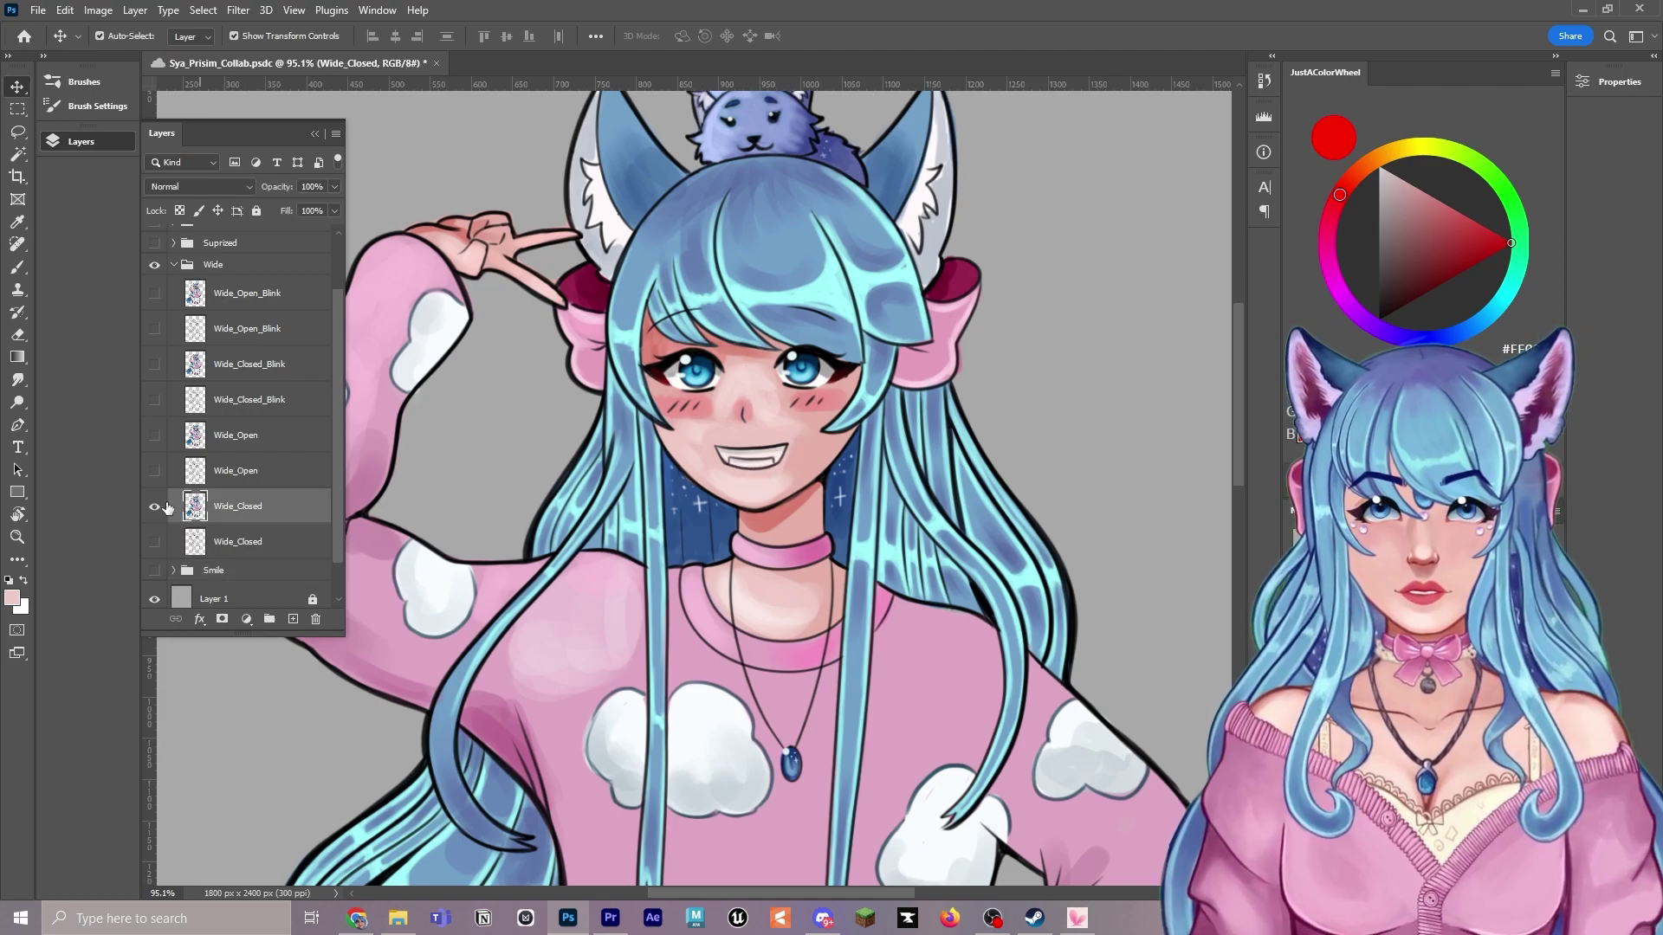
pyautogui.click(154, 506)
# Preview Wide_Open, Wide_Closed_Blink and Wide_Open_Blink, then collapse and hide the Wide folder.
pyautogui.click(154, 435)
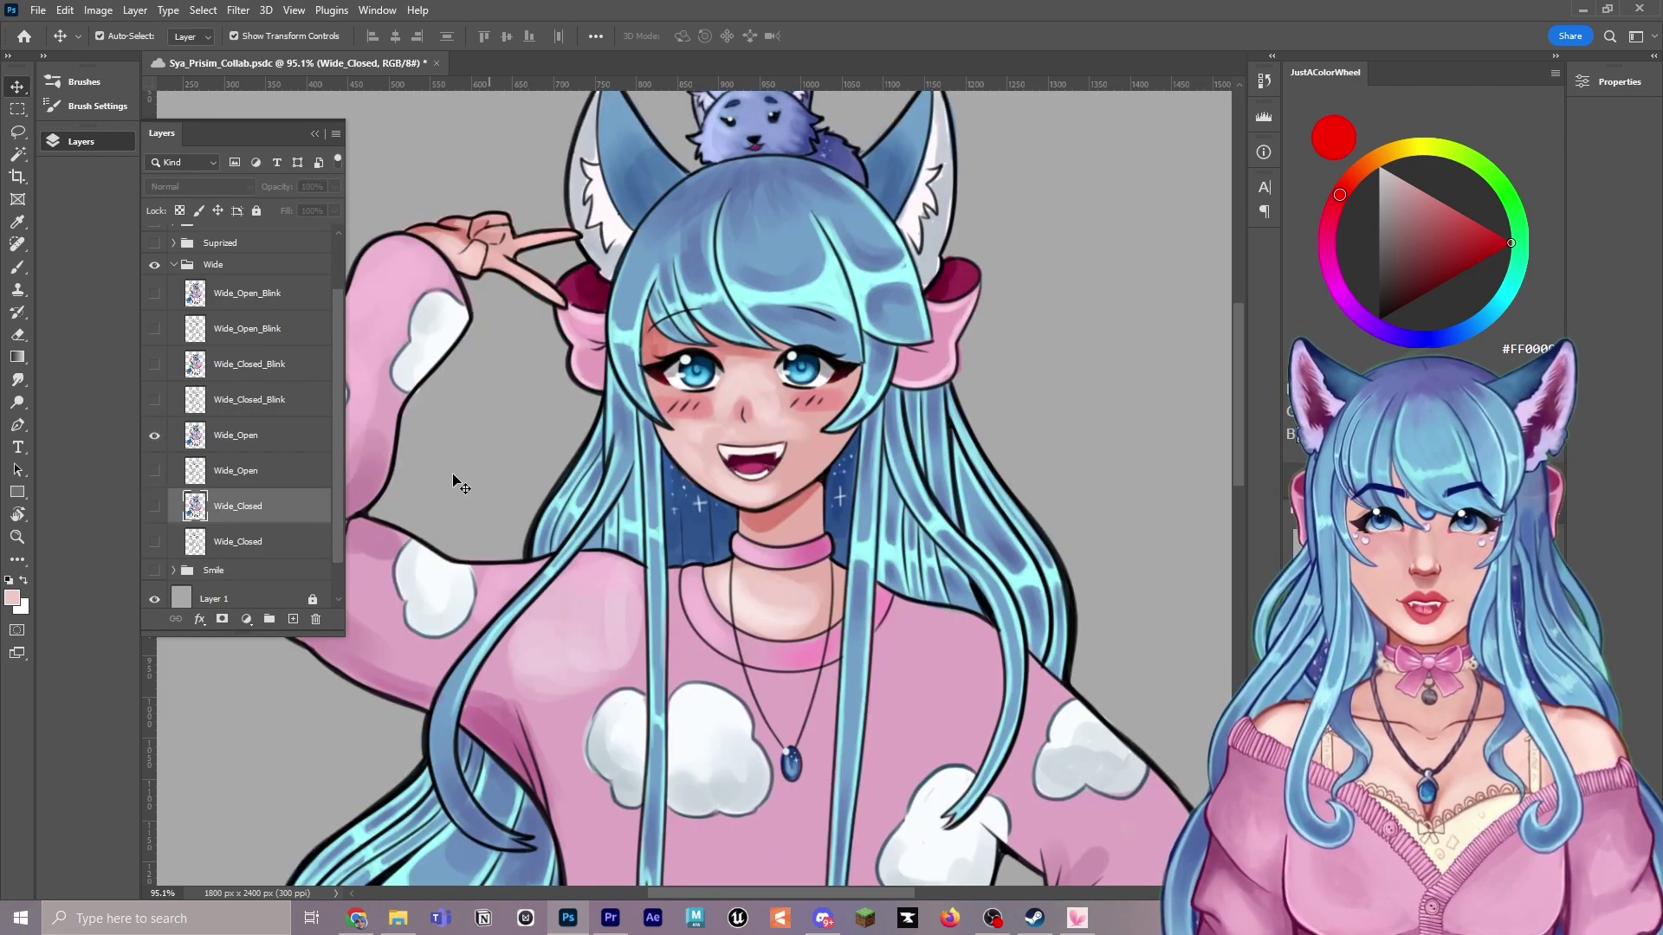
pyautogui.click(264, 435)
pyautogui.click(155, 435)
pyautogui.click(154, 364)
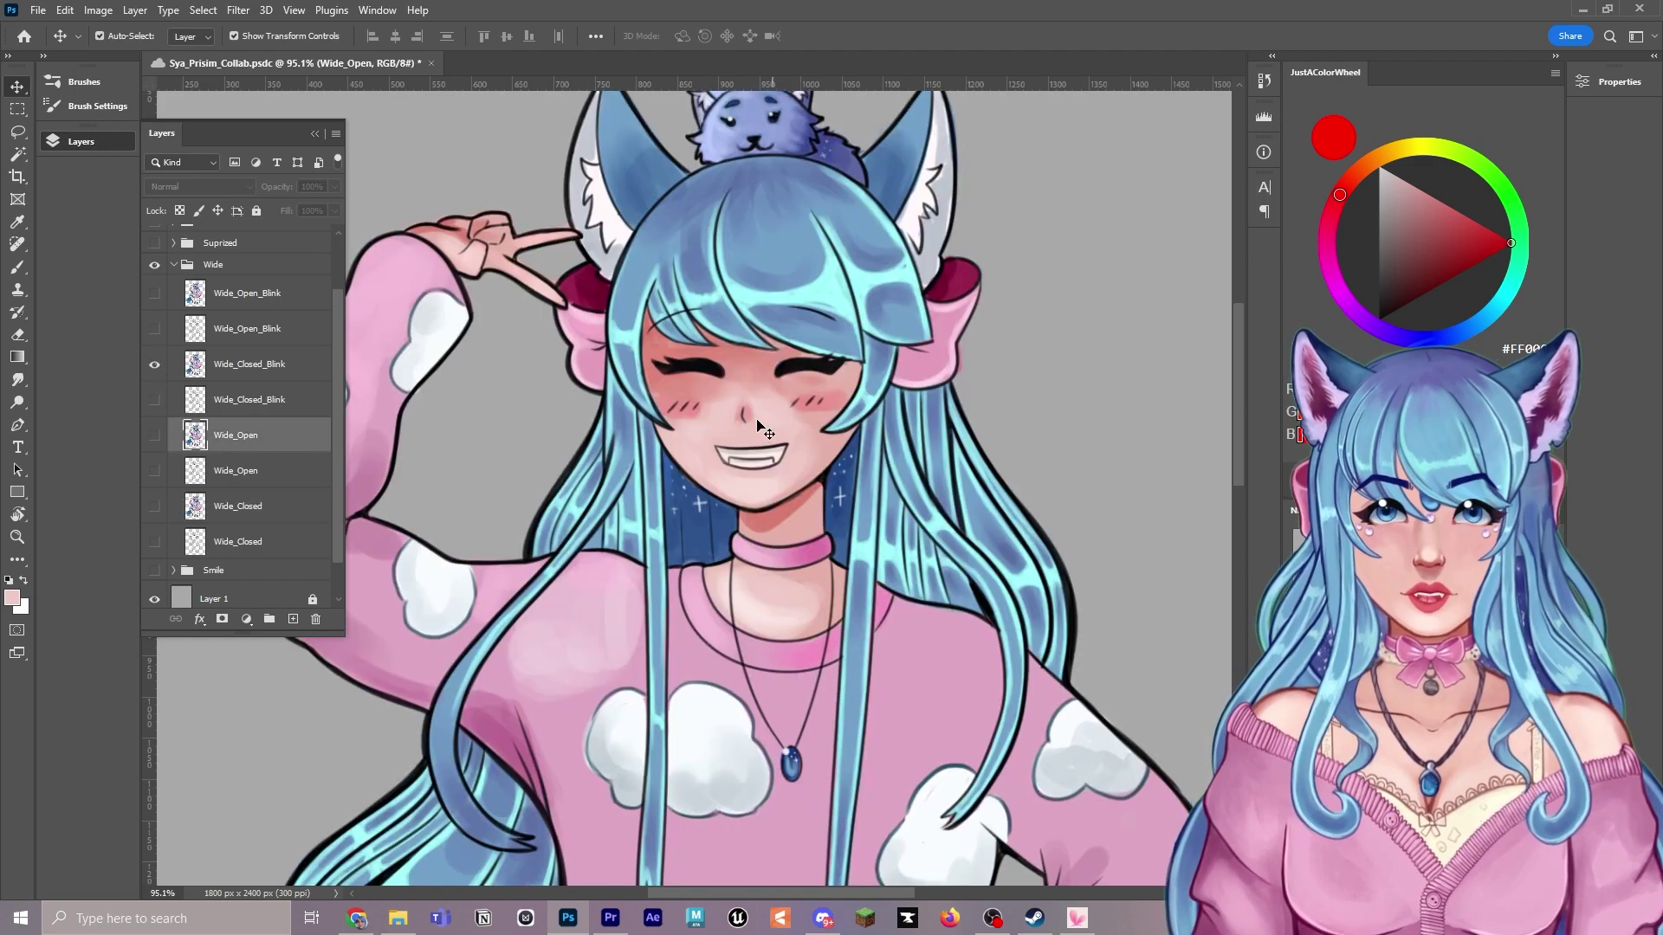
pyautogui.click(154, 364)
pyautogui.click(154, 293)
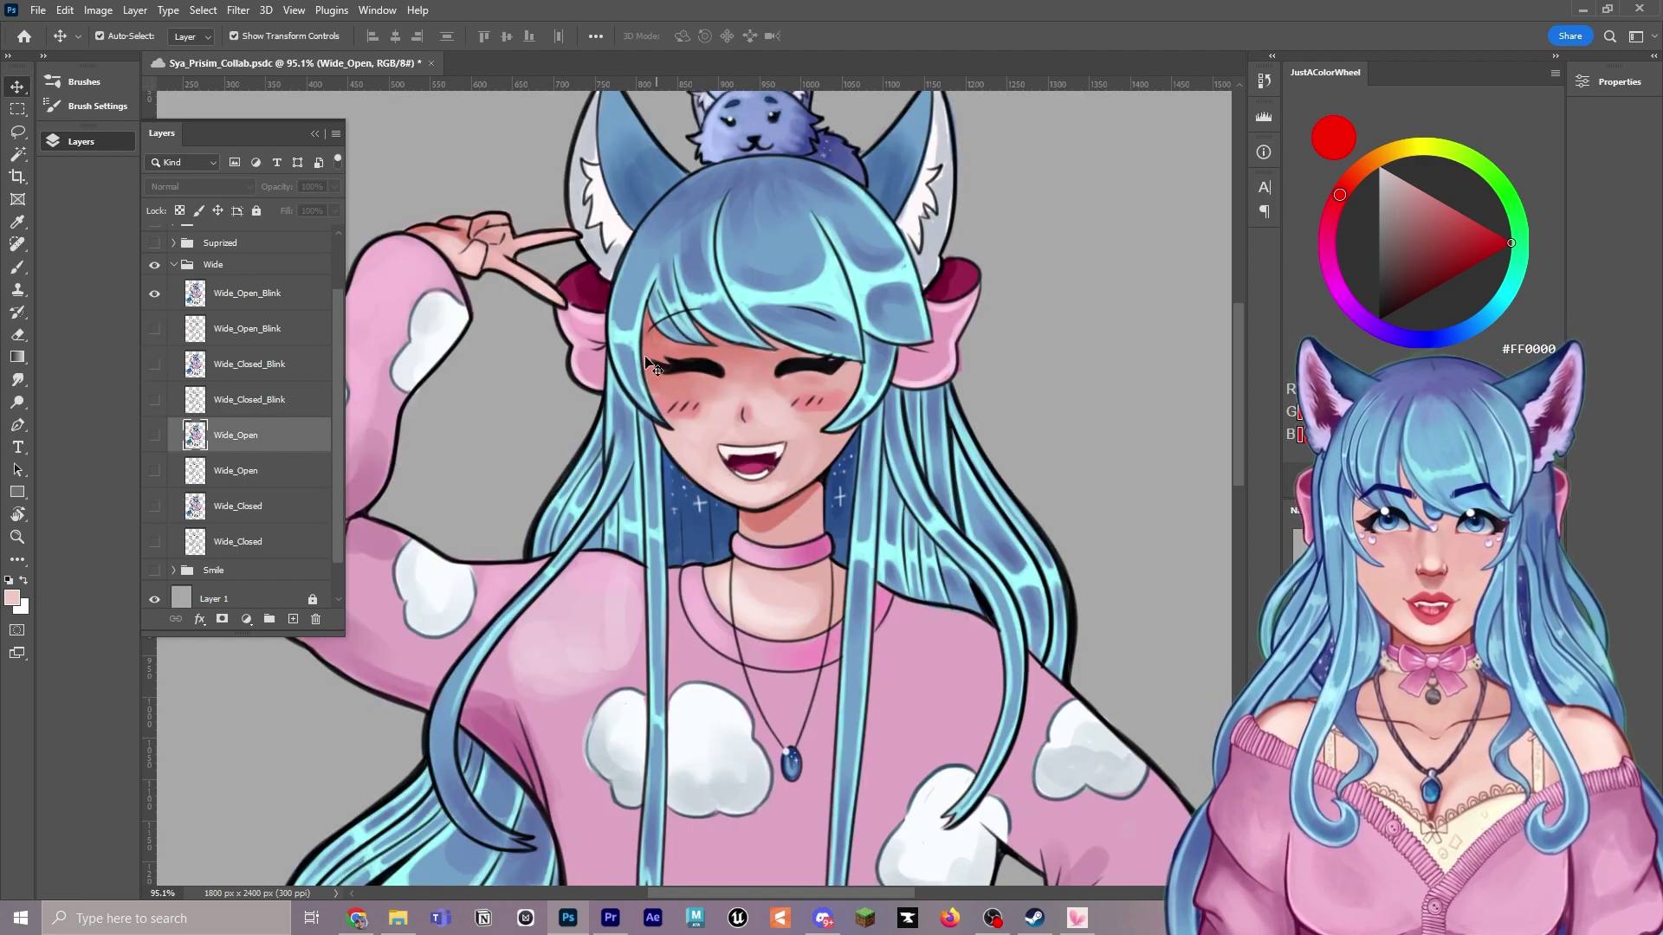
pyautogui.scroll(1, 762, 389)
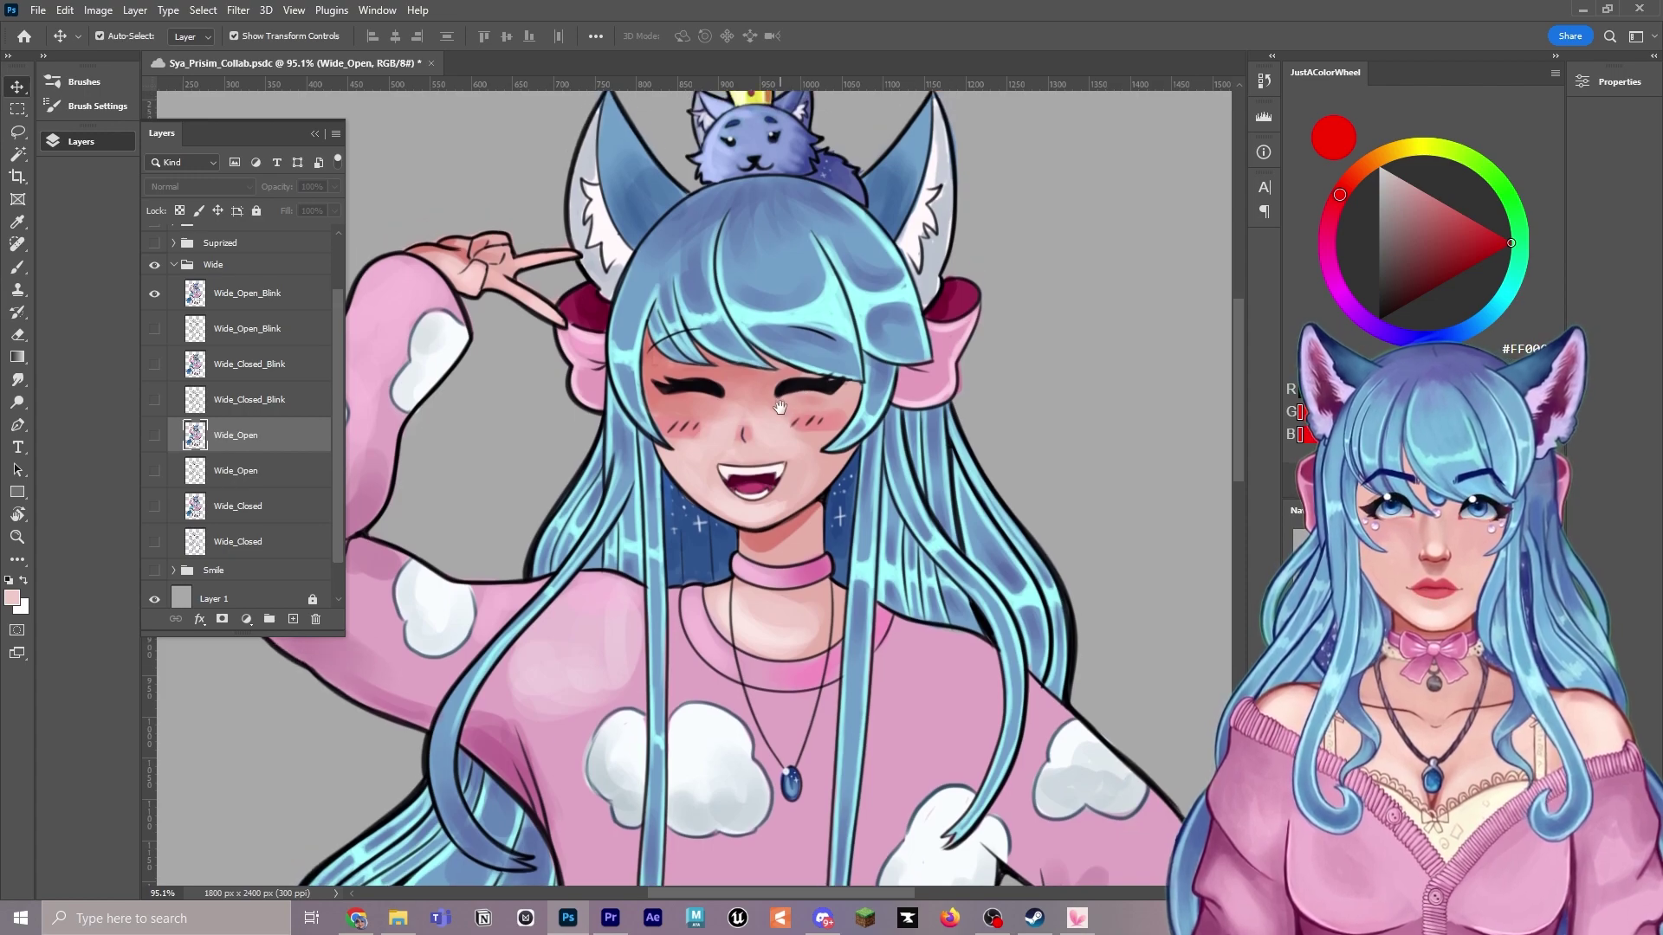
pyautogui.scroll(2, 189, 297)
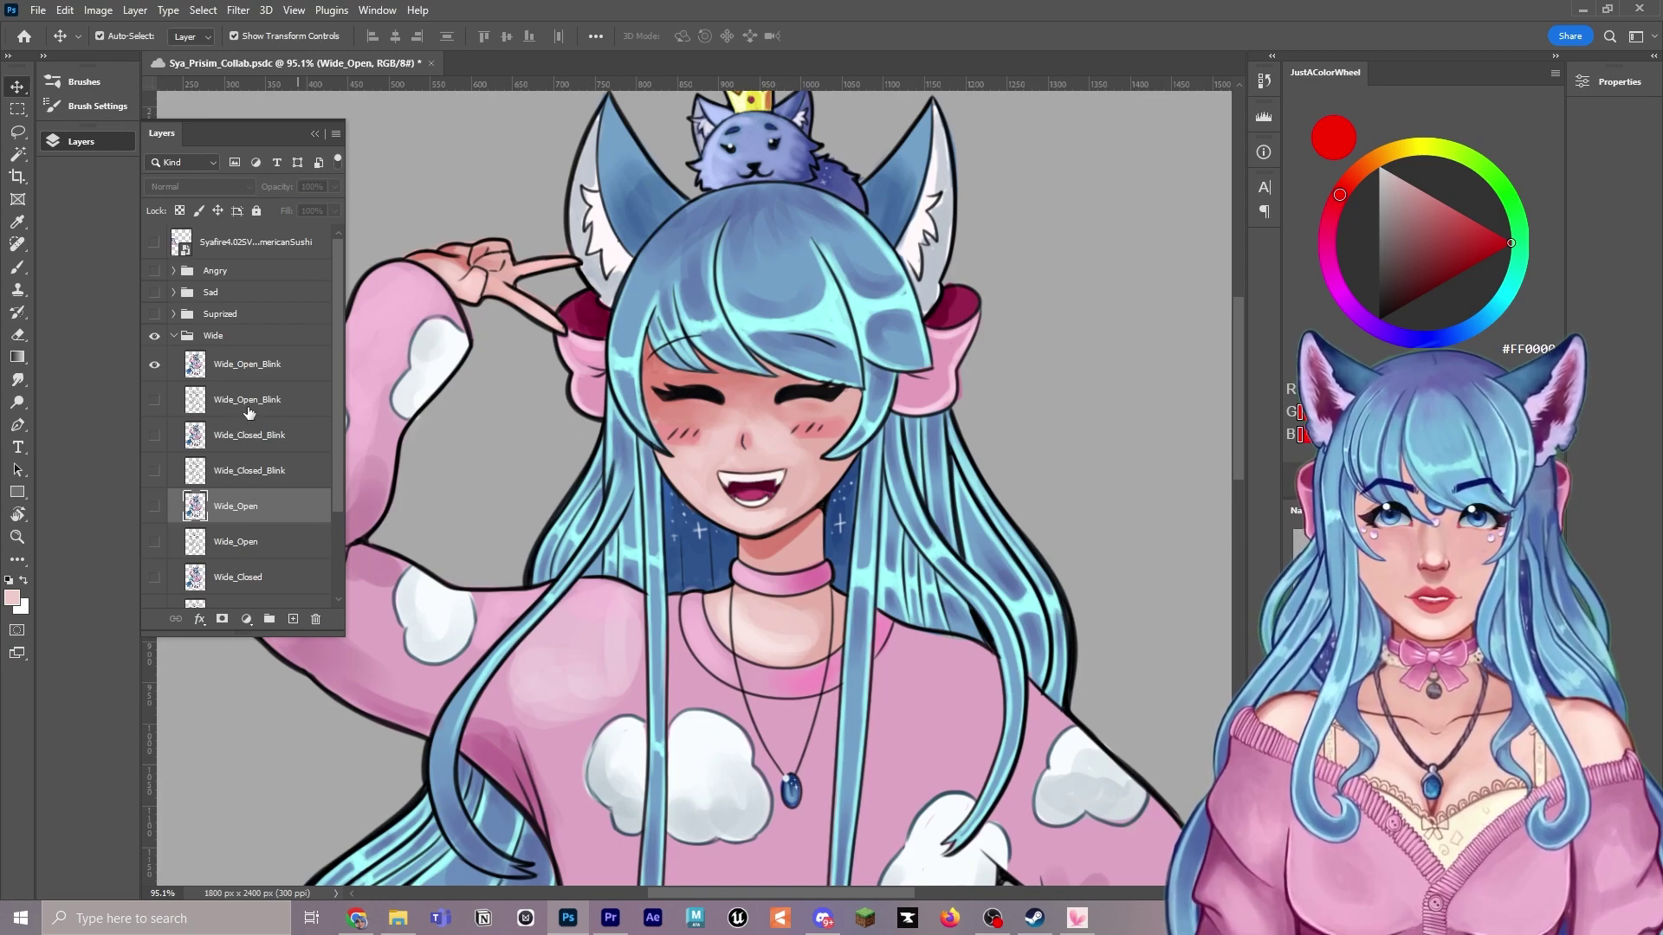
pyautogui.click(179, 338)
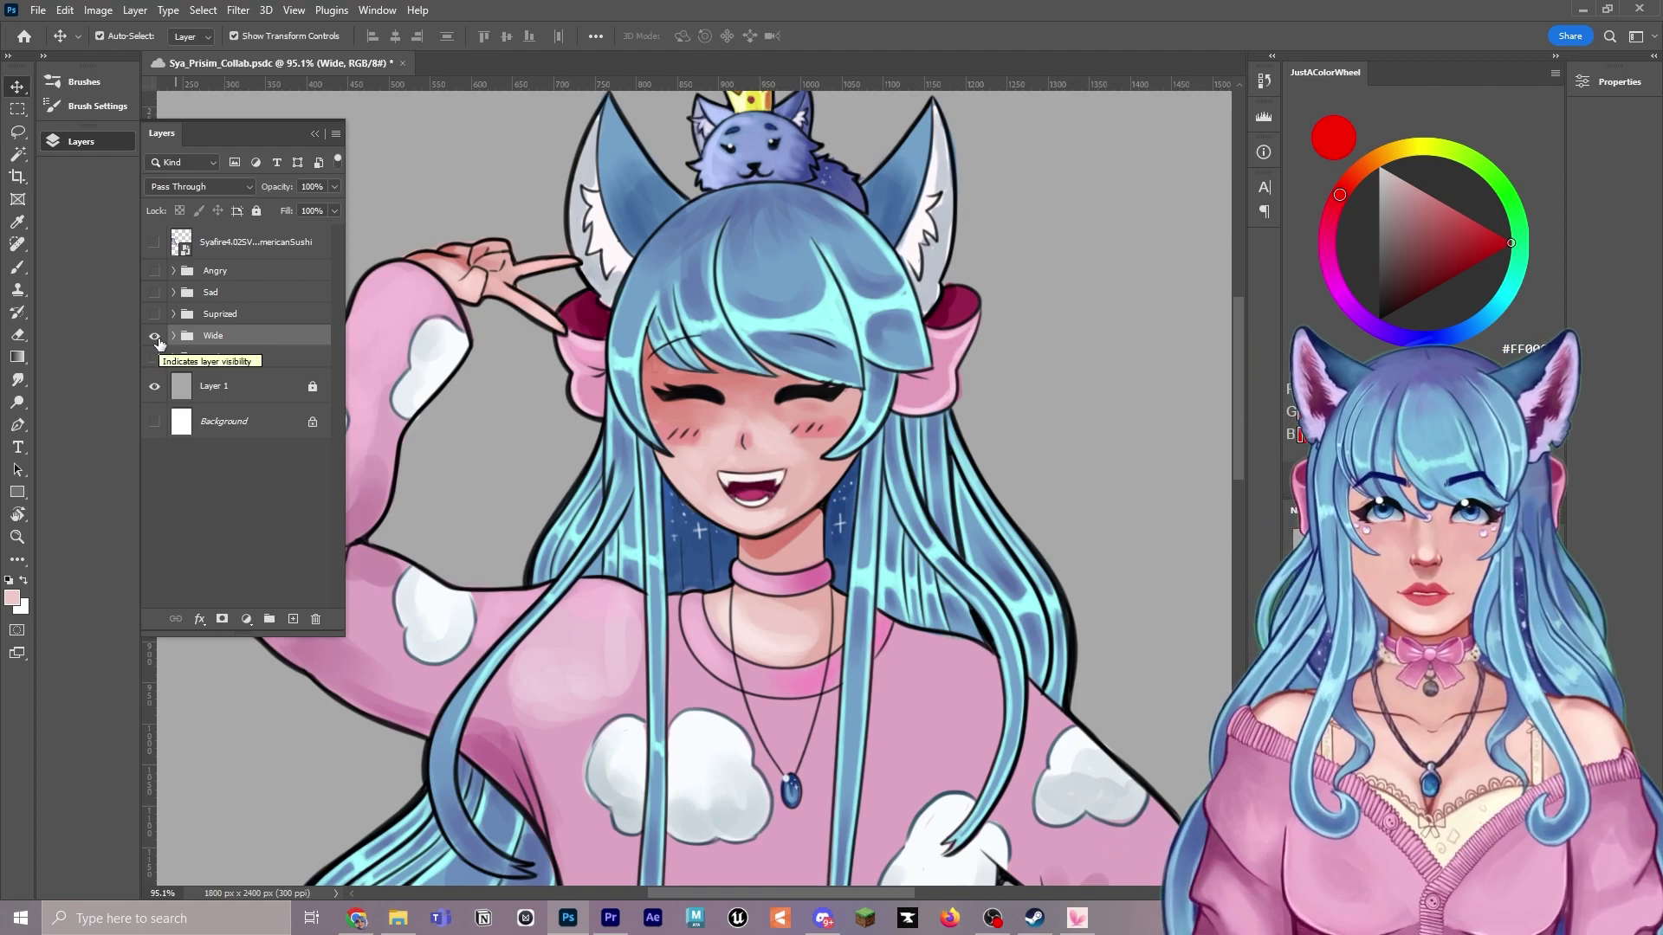
pyautogui.click(154, 336)
# Expand Suprized and preview Suprised_Slight, Suprised_Open and Suprised_Slight_Blink, ending on Suprised_Open_Blink.
pyautogui.click(174, 314)
pyautogui.click(155, 483)
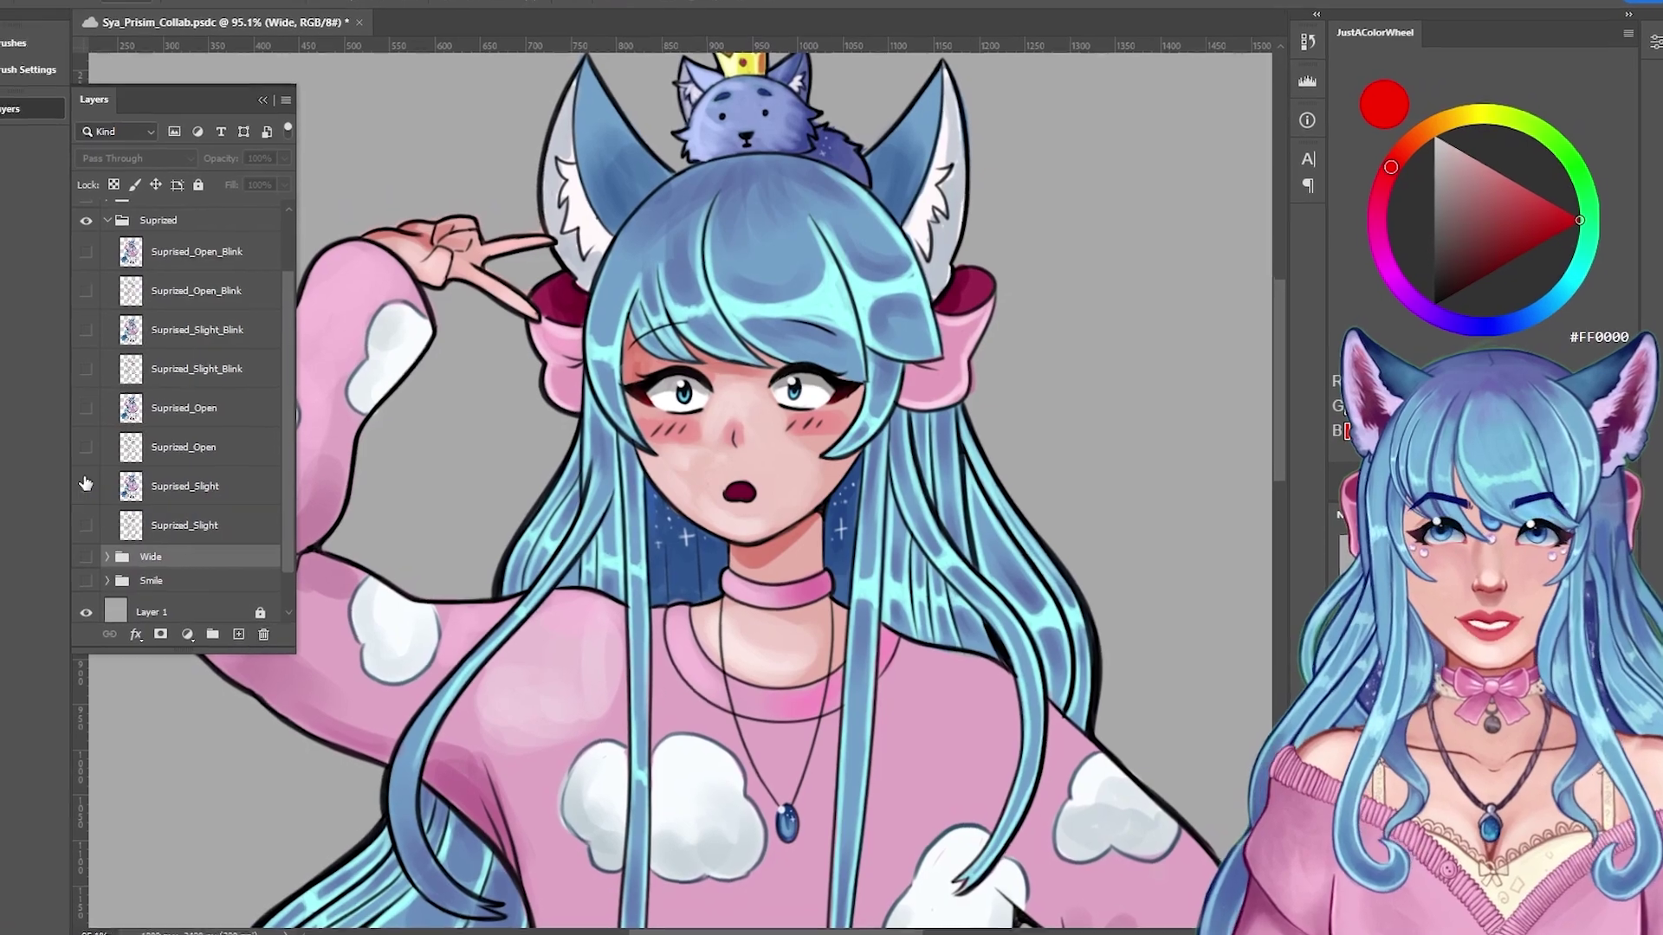
pyautogui.click(85, 484)
pyautogui.click(86, 408)
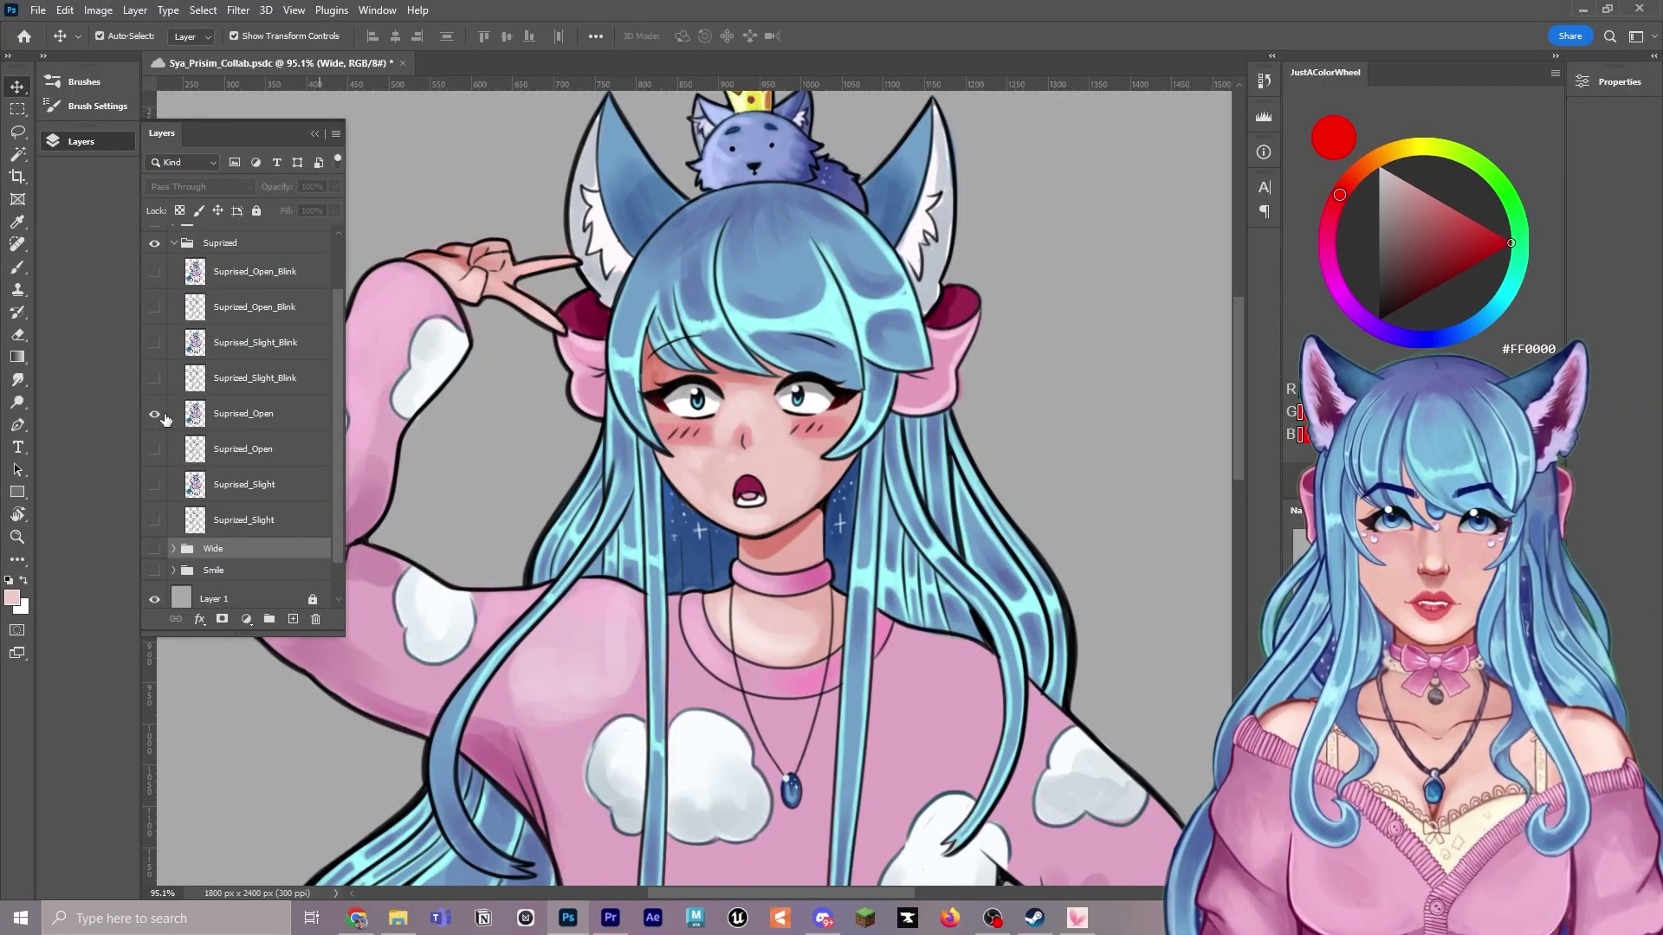
pyautogui.click(155, 413)
pyautogui.click(155, 343)
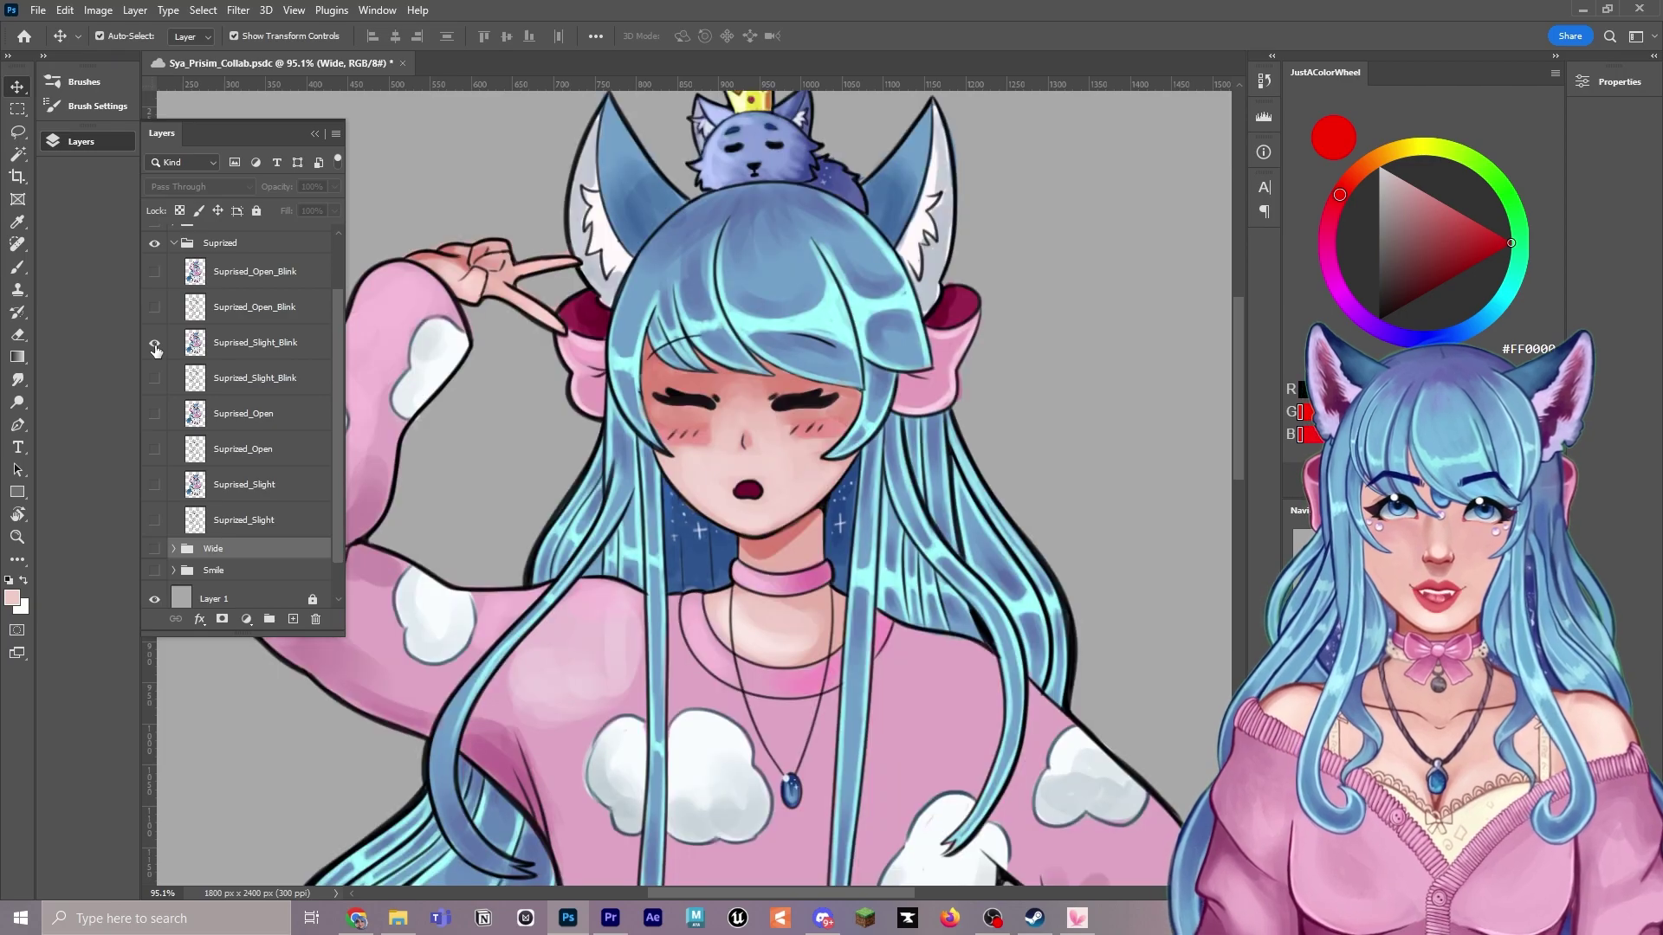
pyautogui.click(155, 344)
pyautogui.click(155, 272)
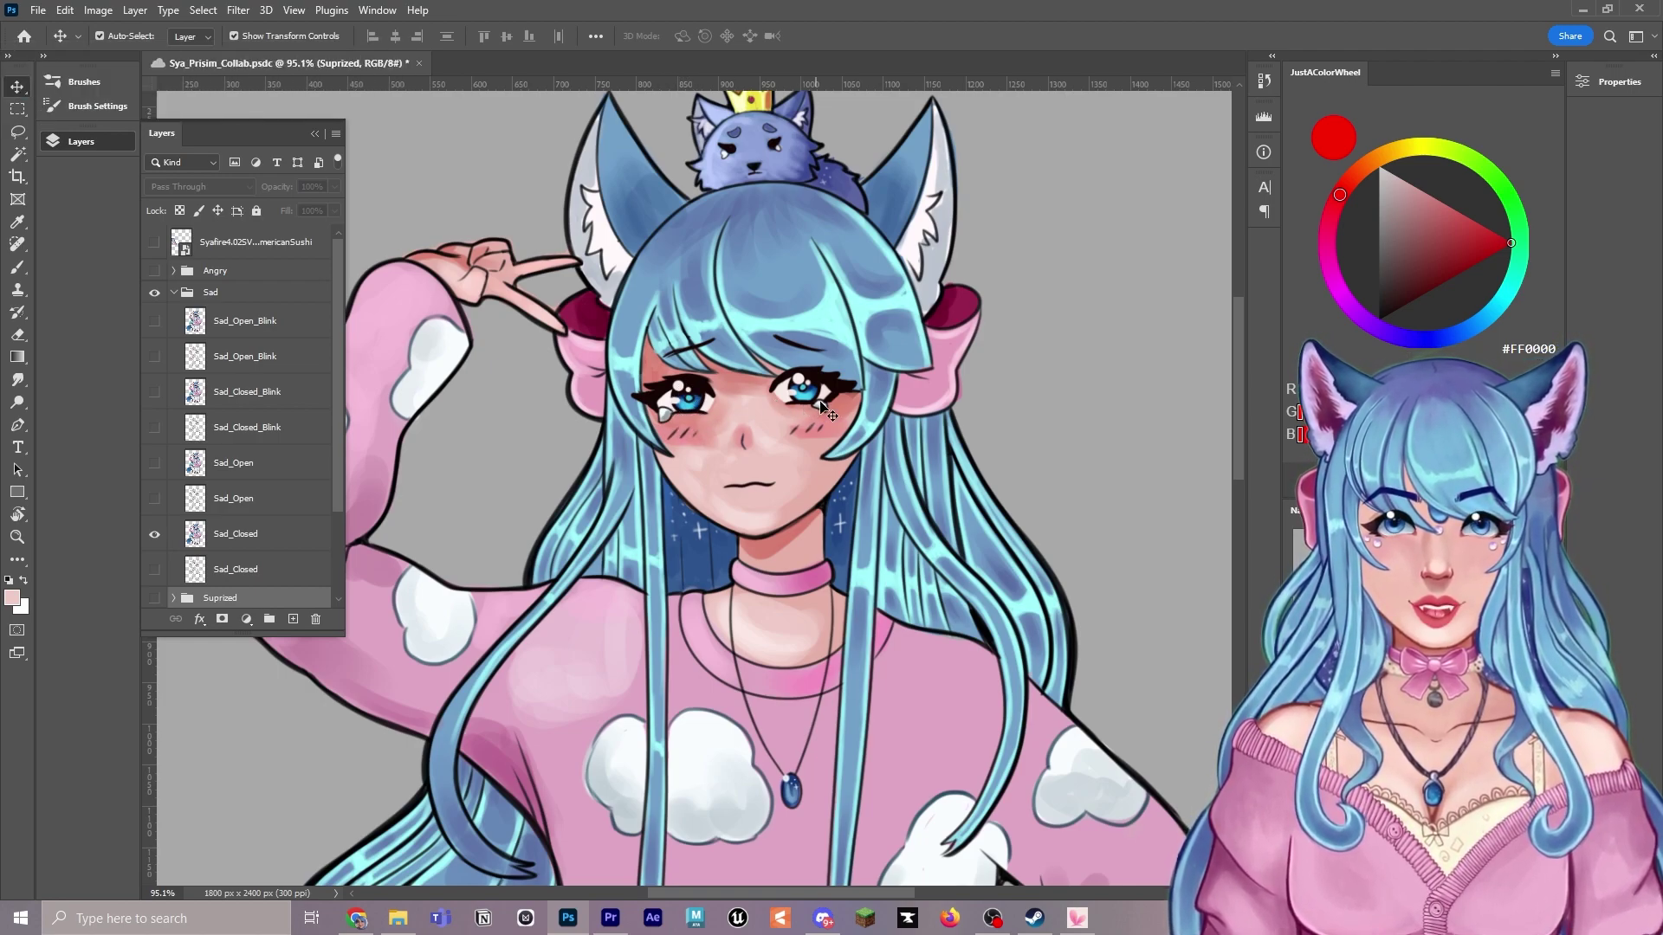
# Preview Sad_Open, Sad_Closed_Blink and Sad_Open_Blink, then hide the Sad folder and show Angry.
pyautogui.click(155, 534)
pyautogui.click(155, 463)
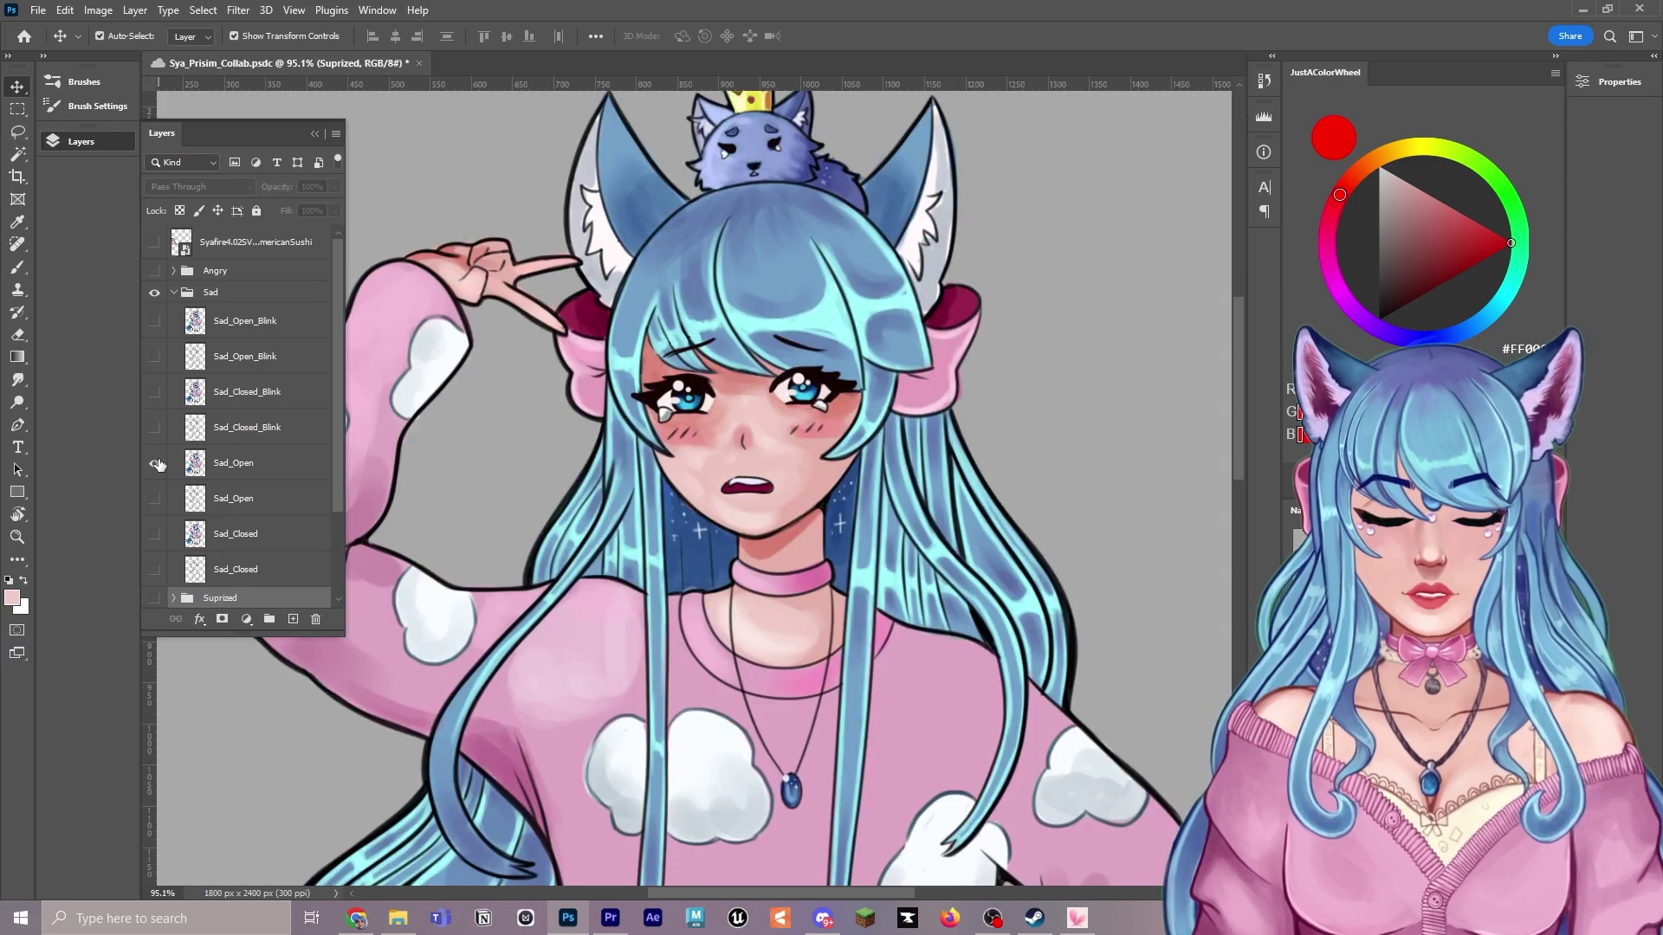
pyautogui.click(155, 463)
pyautogui.click(154, 393)
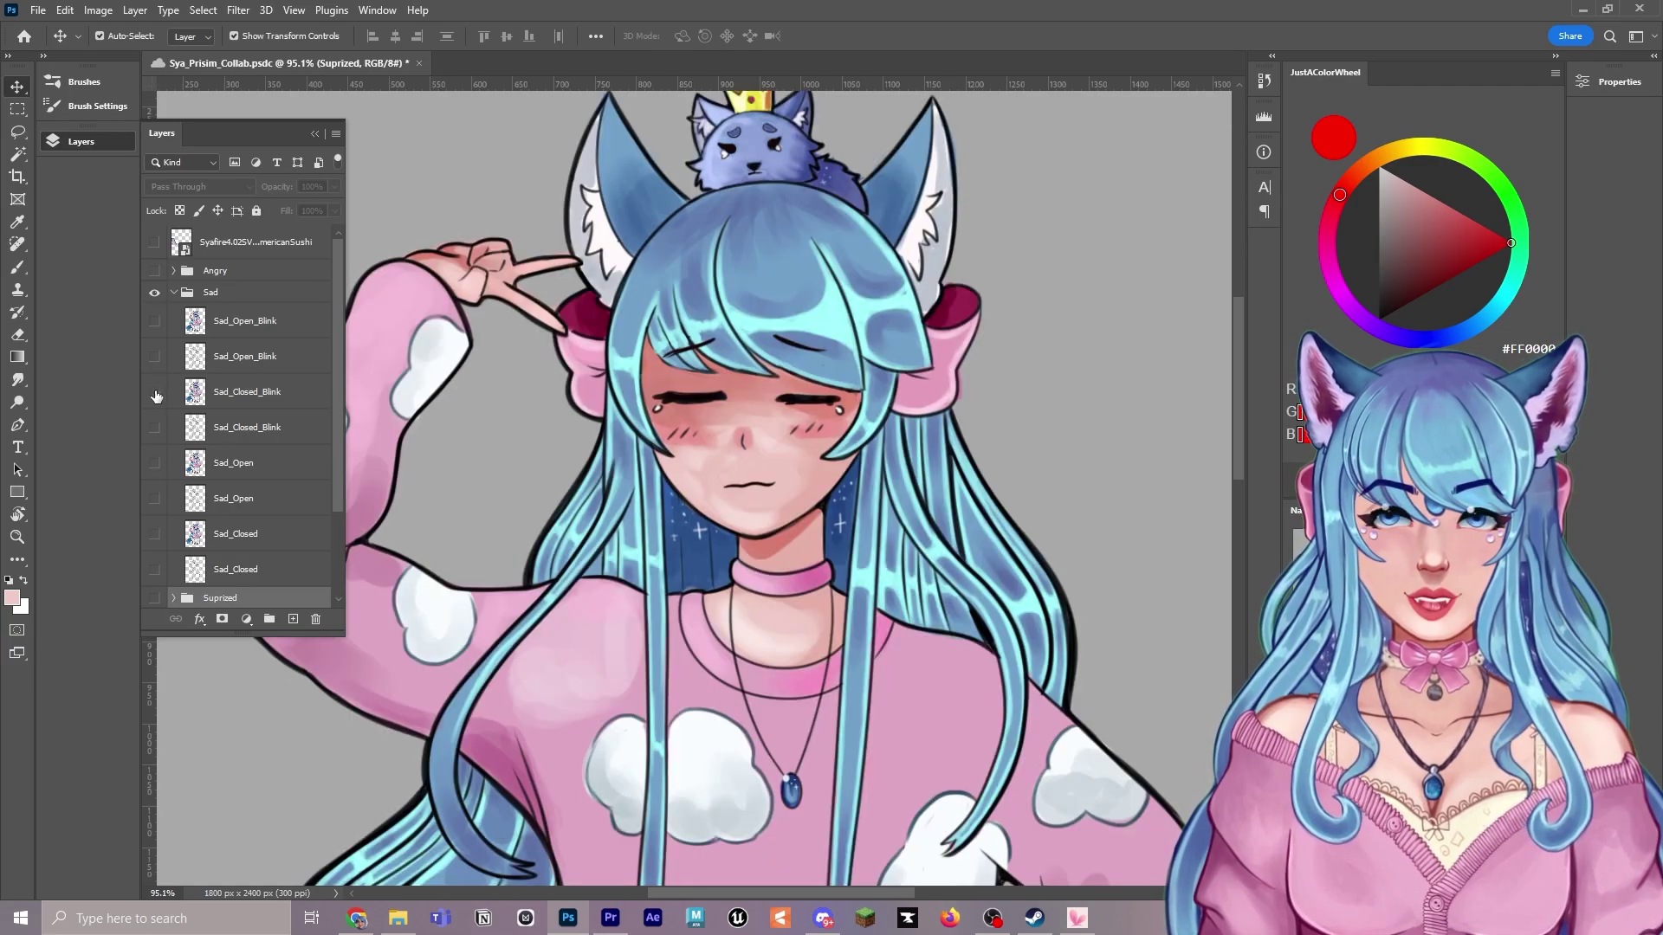
pyautogui.click(154, 393)
pyautogui.click(154, 322)
pyautogui.click(156, 322)
pyautogui.click(173, 293)
pyautogui.click(154, 271)
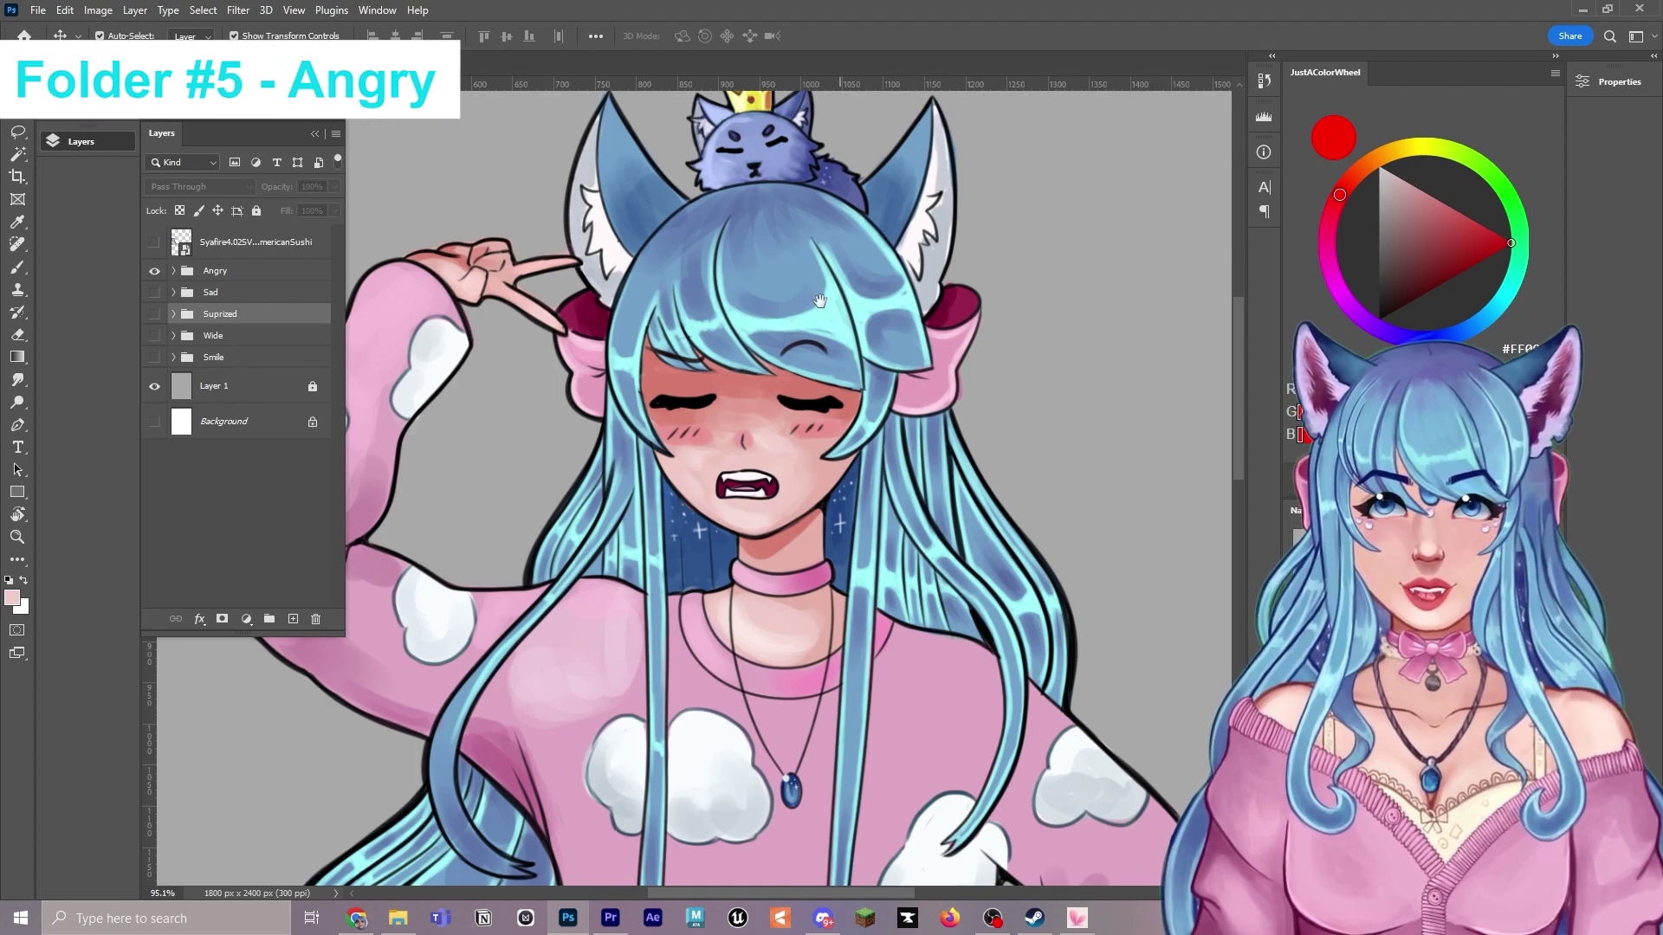
# Expand Angry and preview Angry_Closed, Angry_Open, Angry_Closed_Blink and Angry_Open_Blink, hiding each afterwards.
pyautogui.moveTo(820, 300); pyautogui.dragTo(842, 371)
pyautogui.scroll(2, 766, 253)
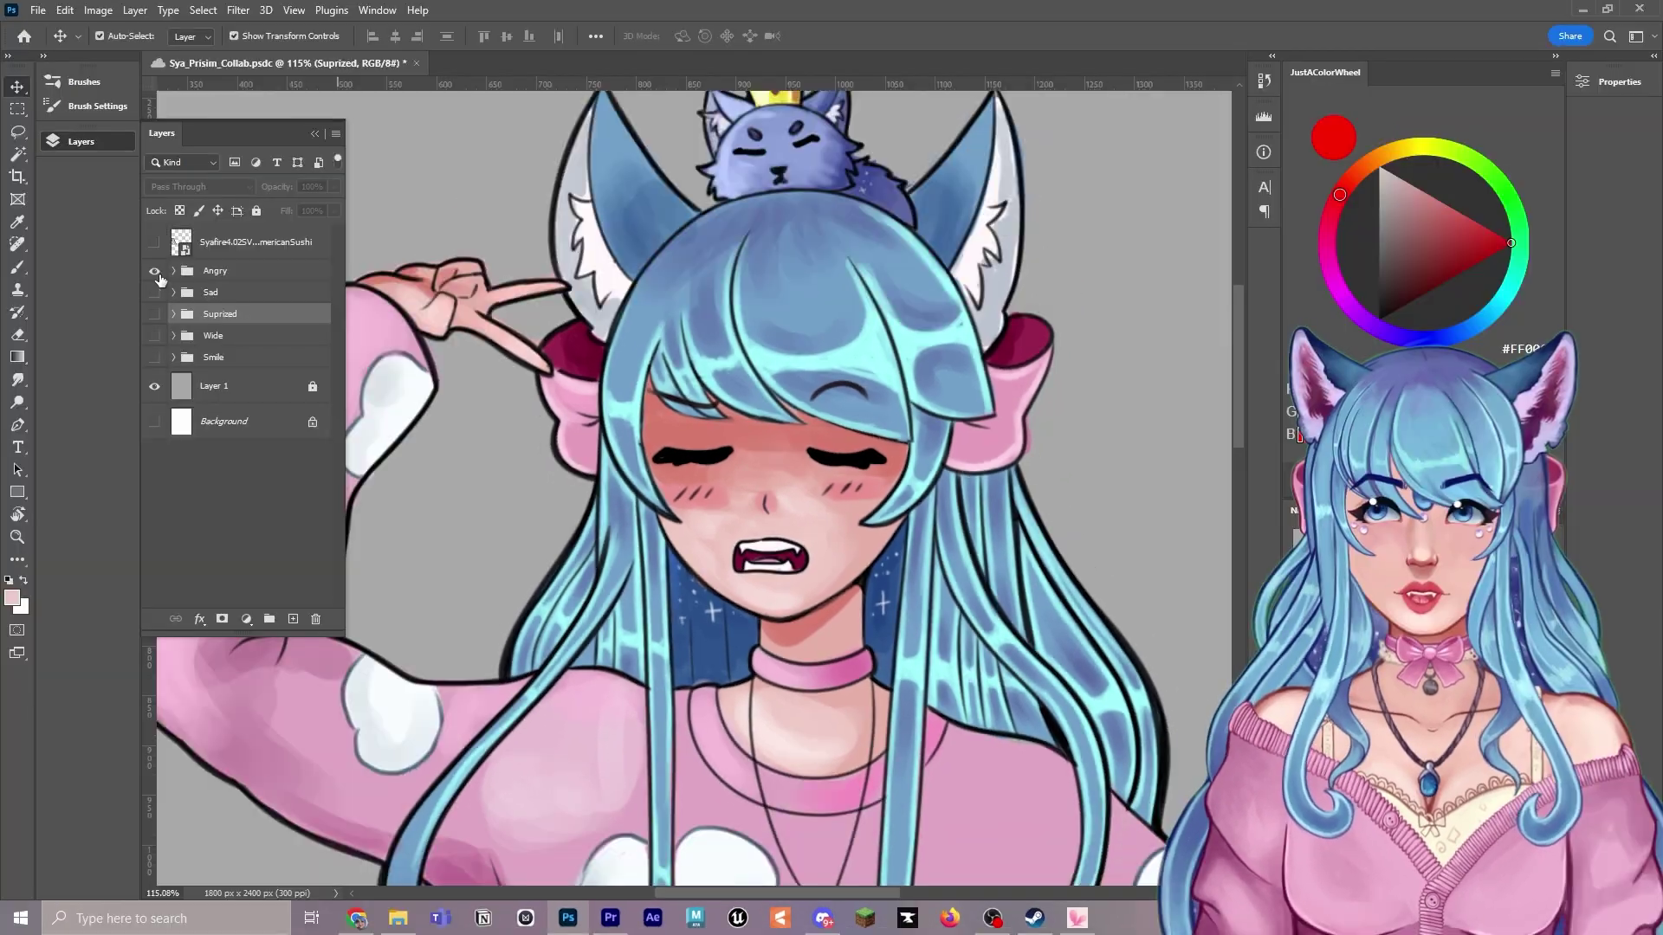
pyautogui.click(173, 271)
pyautogui.click(154, 299)
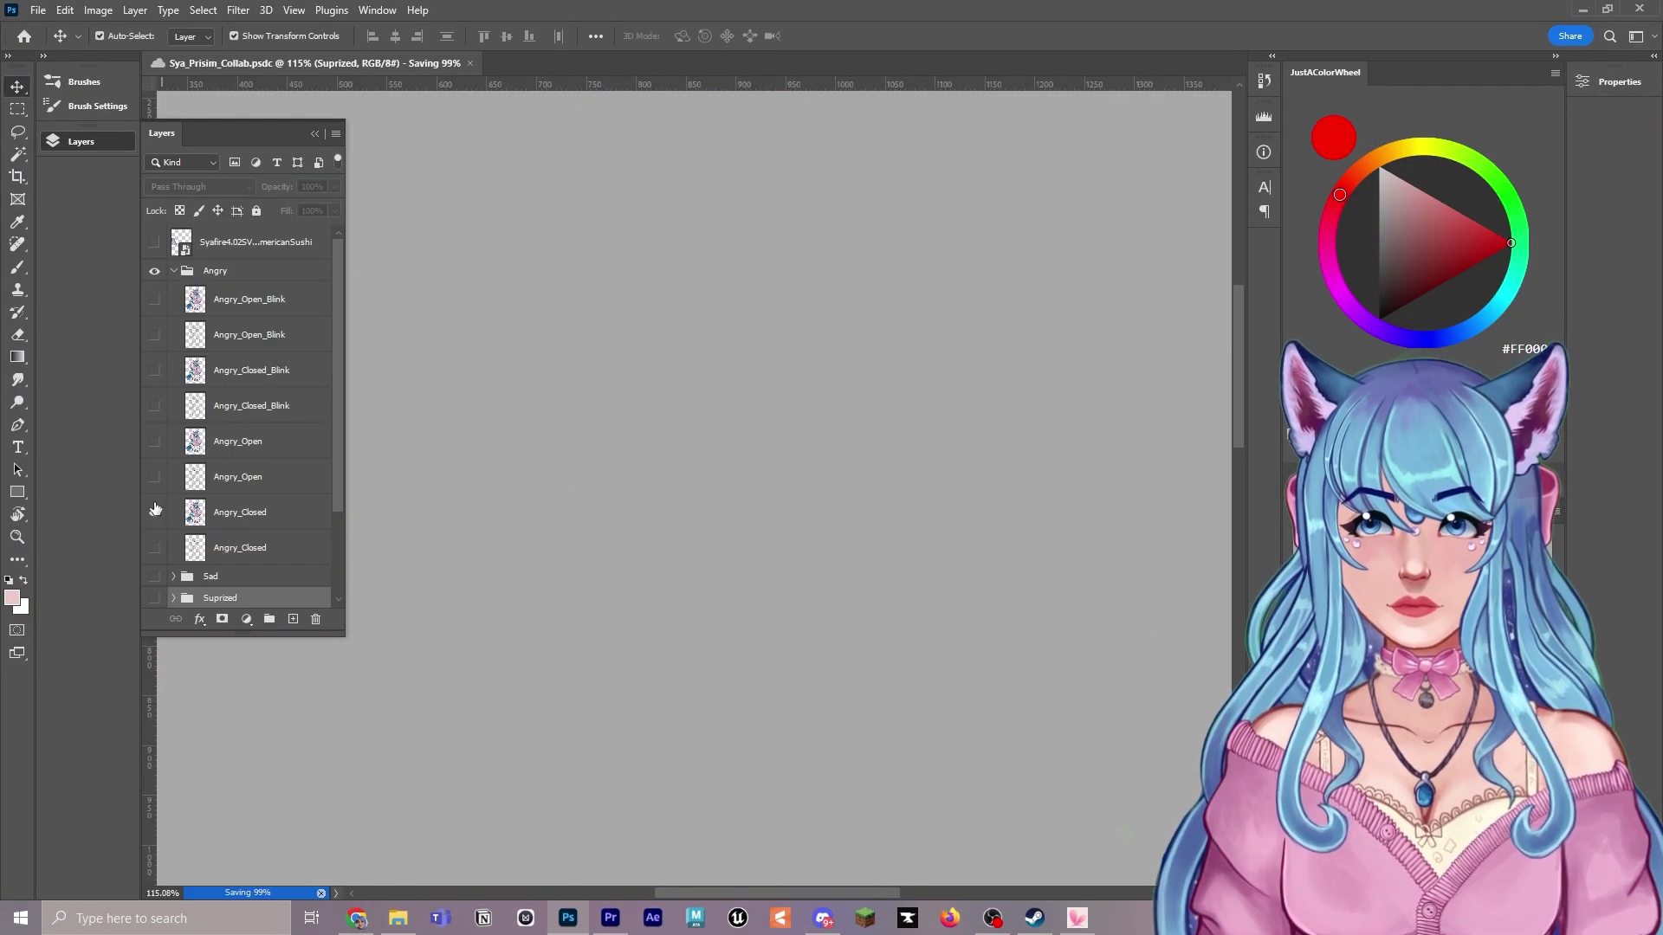
pyautogui.click(155, 512)
pyautogui.click(155, 512)
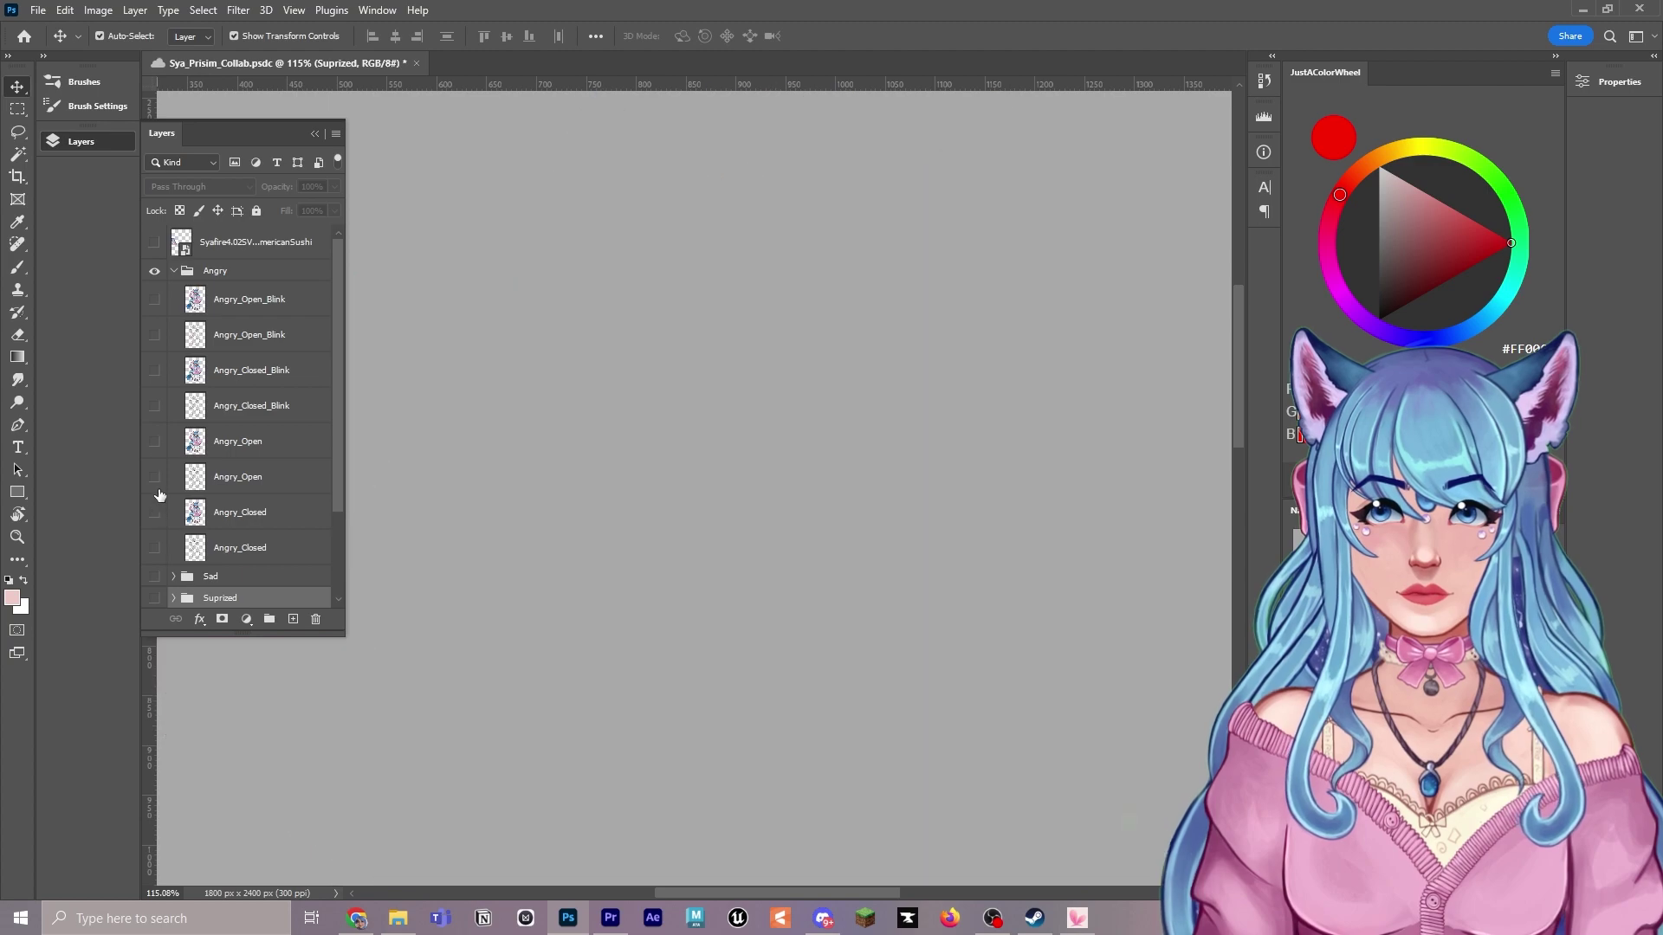
pyautogui.click(155, 442)
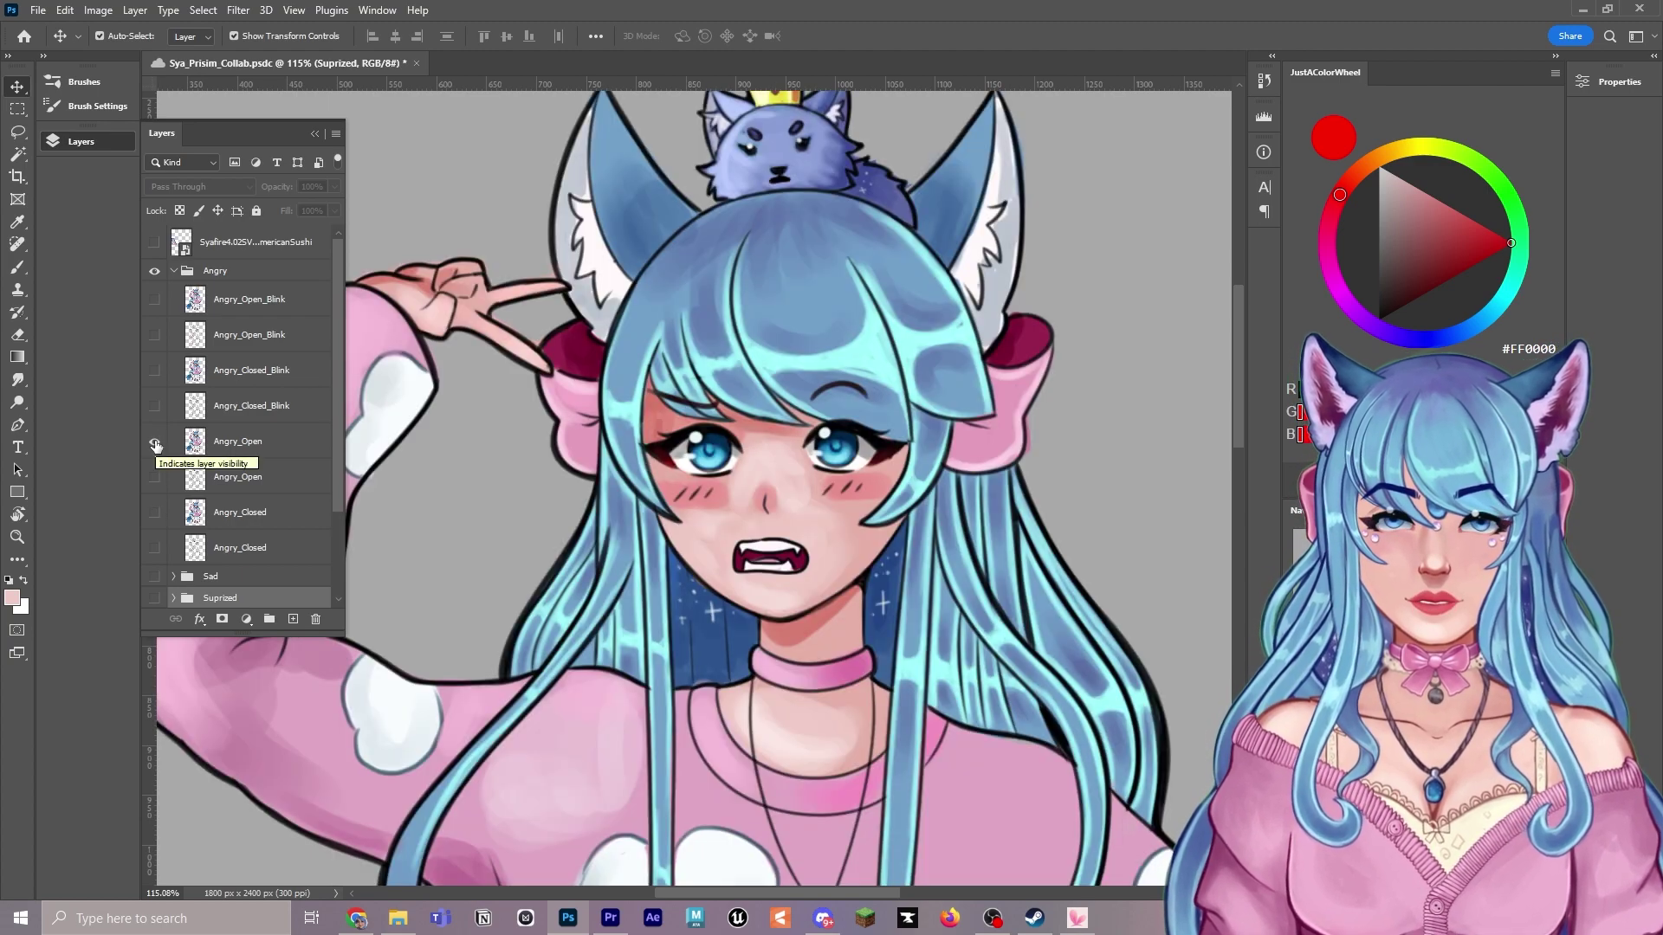
pyautogui.click(155, 442)
pyautogui.click(155, 370)
pyautogui.click(155, 371)
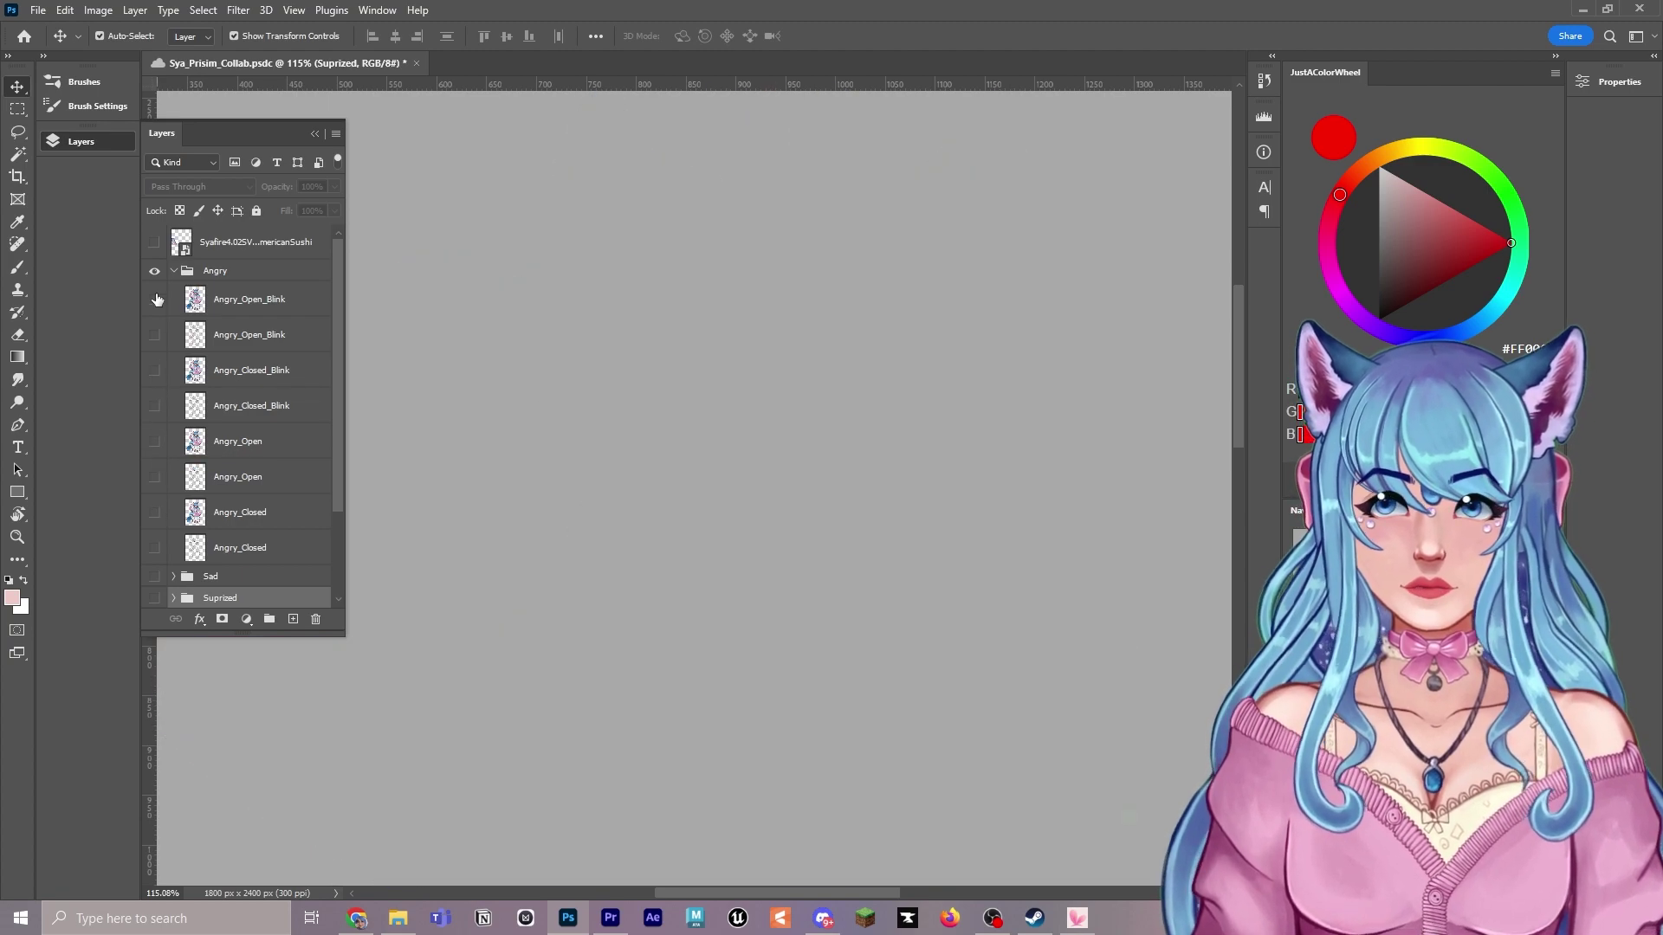
pyautogui.click(155, 299)
pyautogui.click(155, 299)
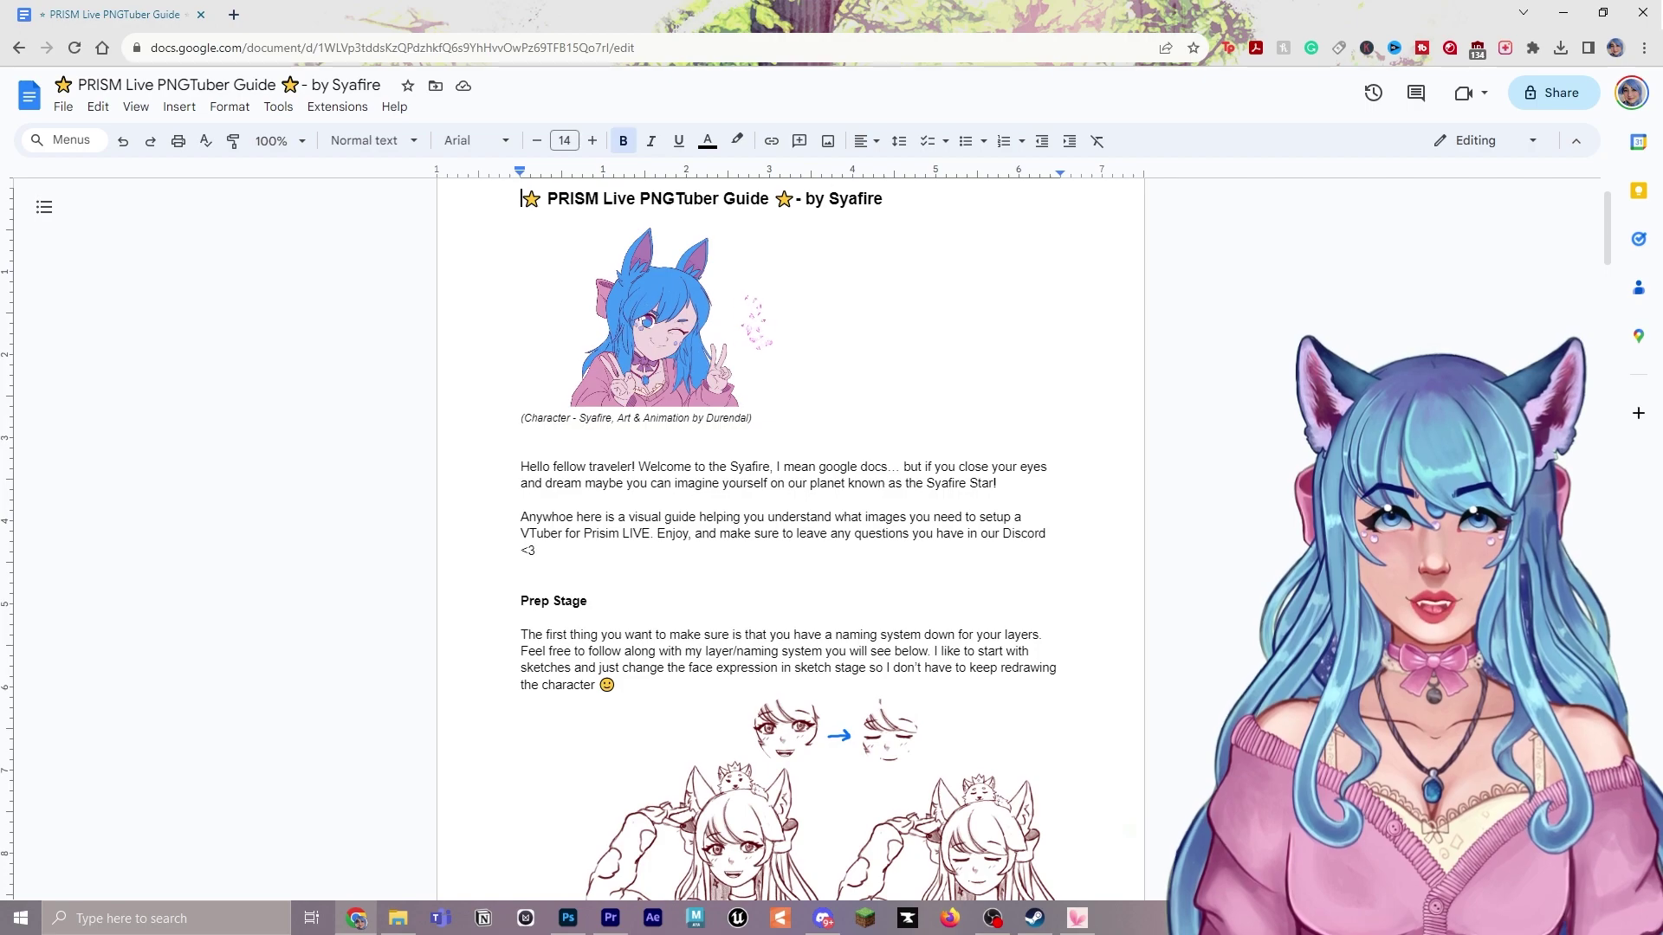
# Scroll the PRISM Live PNGTuber Guide down to its Prep Stage section.
pyautogui.scroll(-4, 1193, 456)
pyautogui.scroll(-7, 1193, 456)
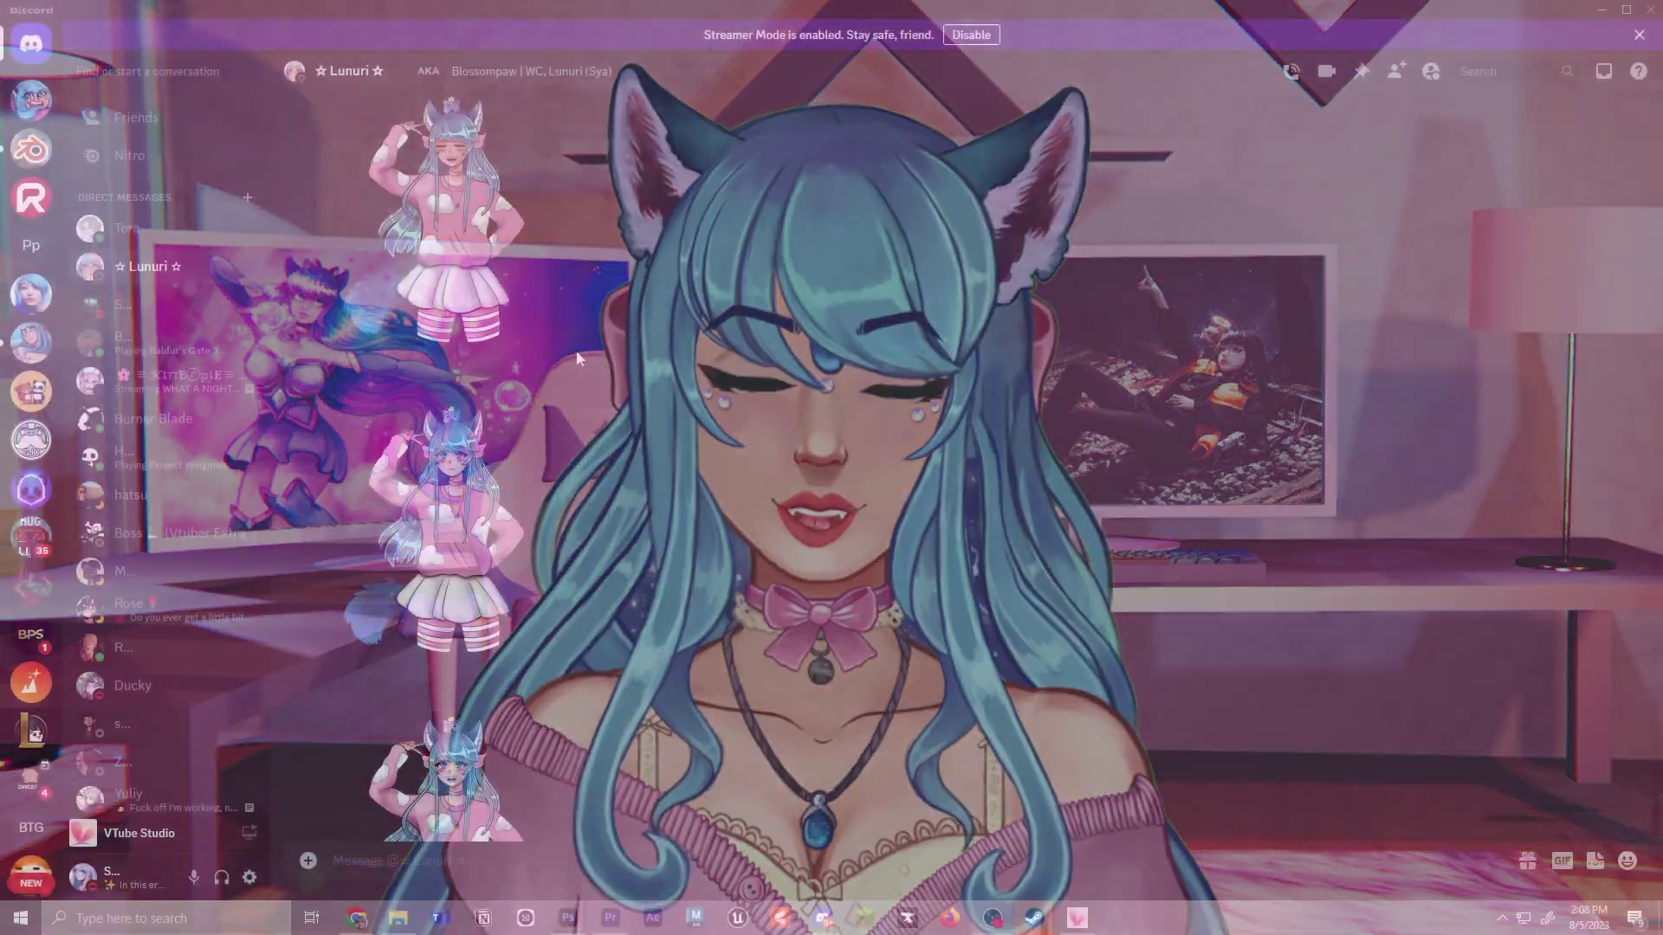
# Start writing the email subject in the Gmail compose window, beginning with 'PNG T'.
pyautogui.scroll(2, 577, 355)
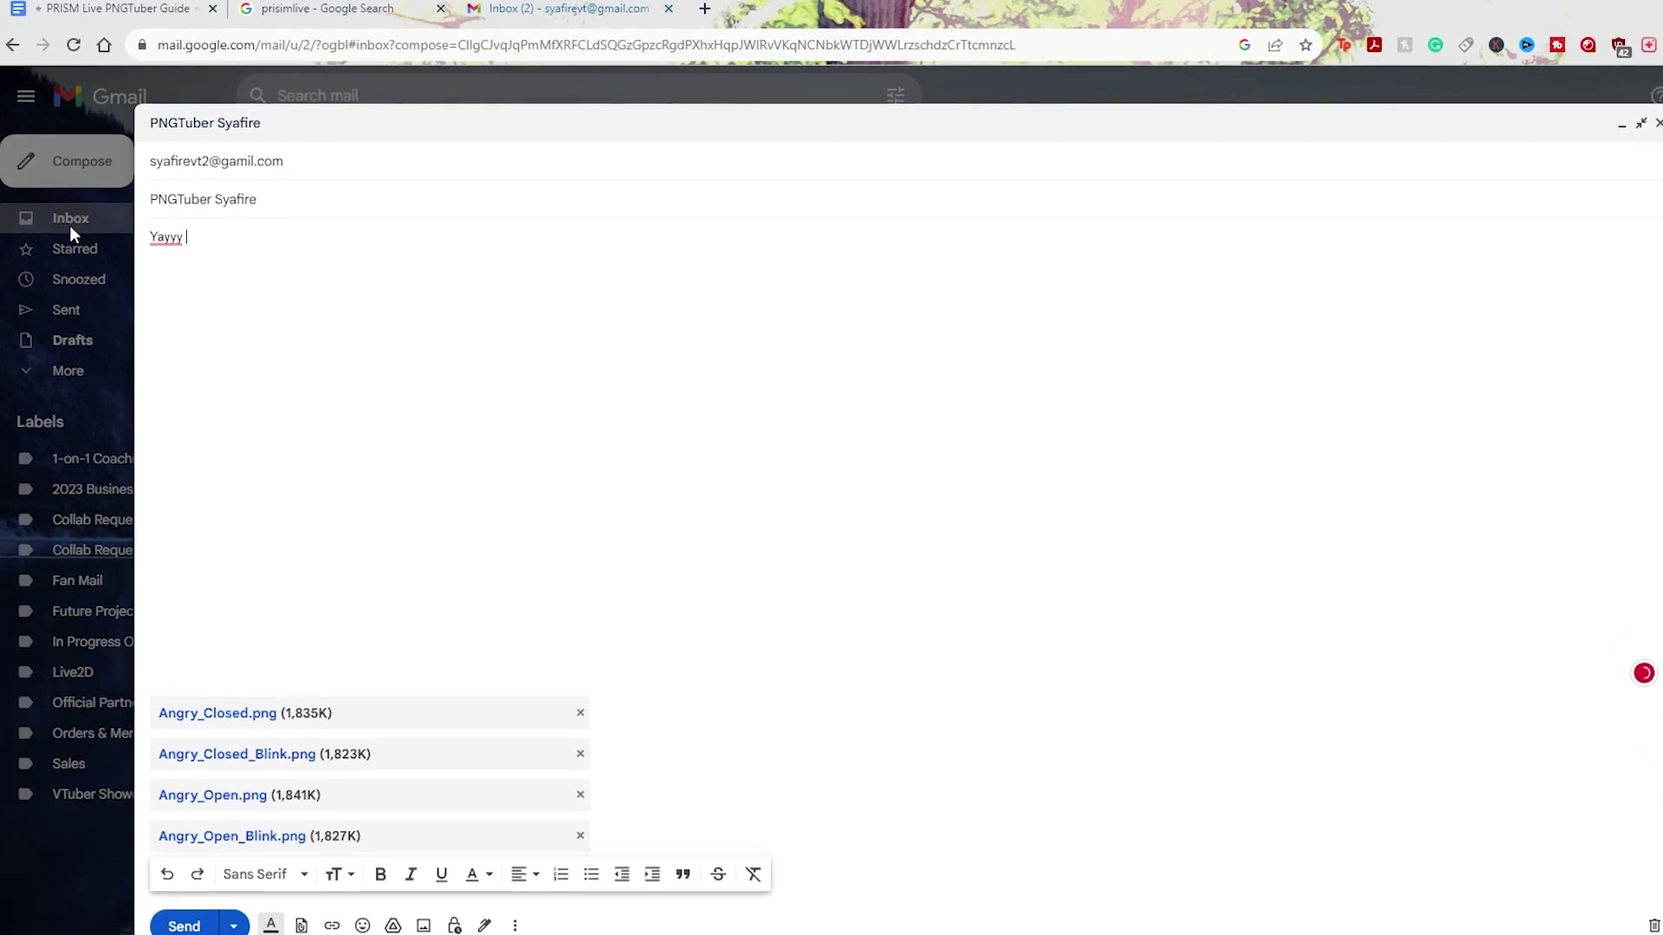
pyautogui.write('PNG T')
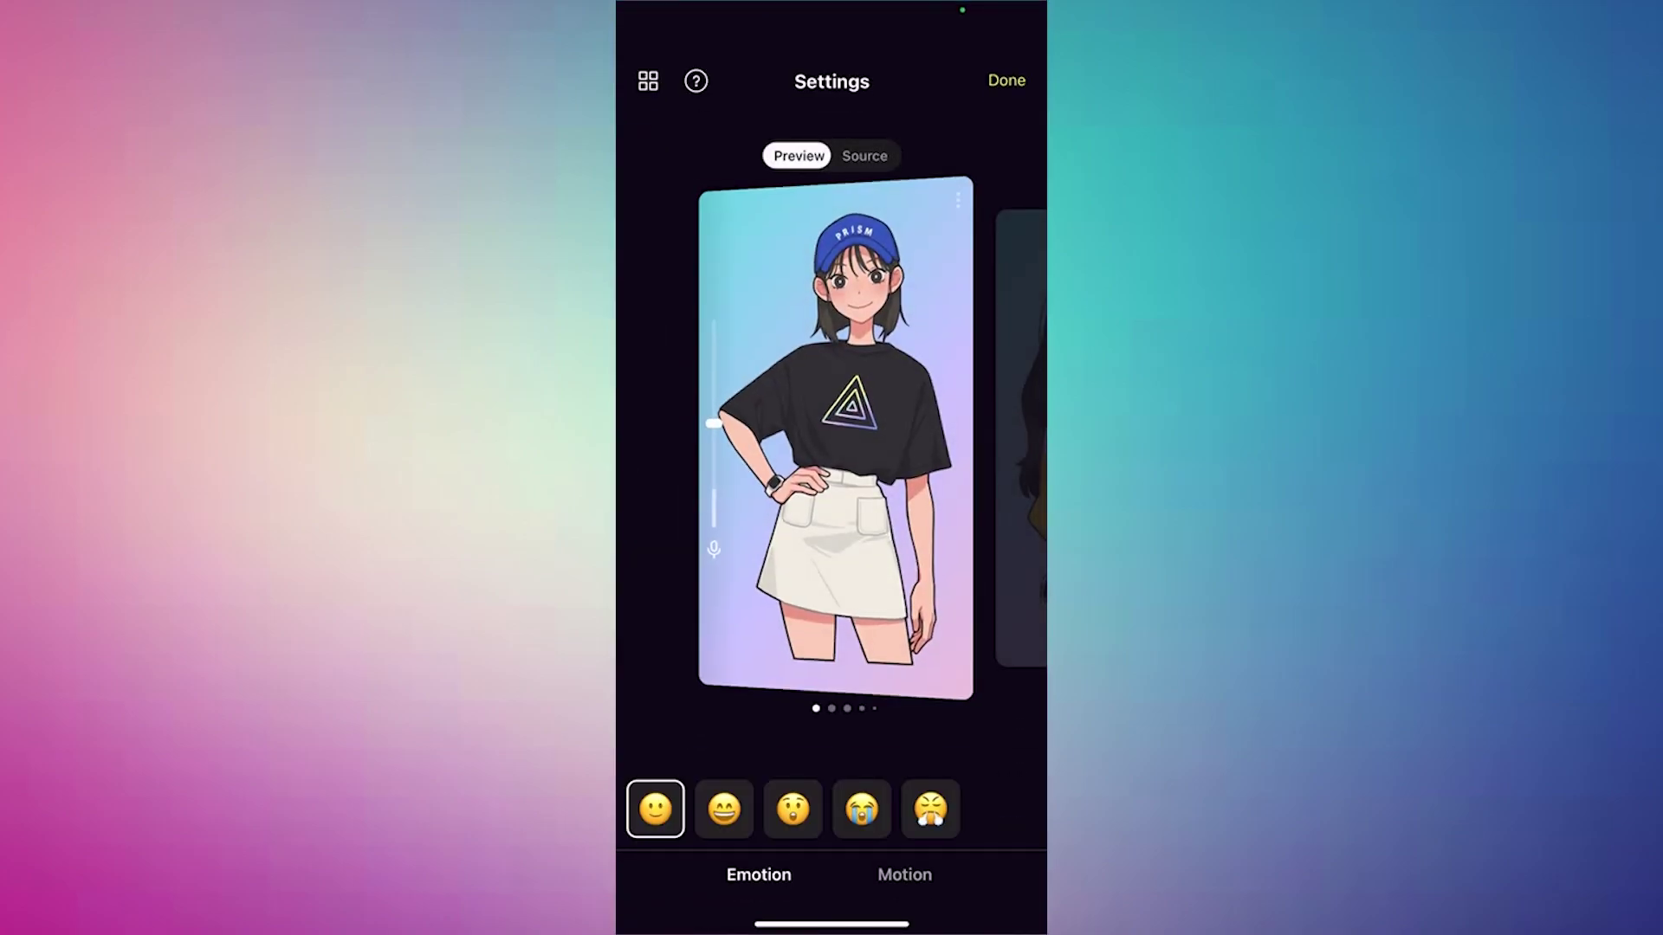
# Add new emotion slots to the avatar and assign the surprised face emoji.
pyautogui.click(648, 80)
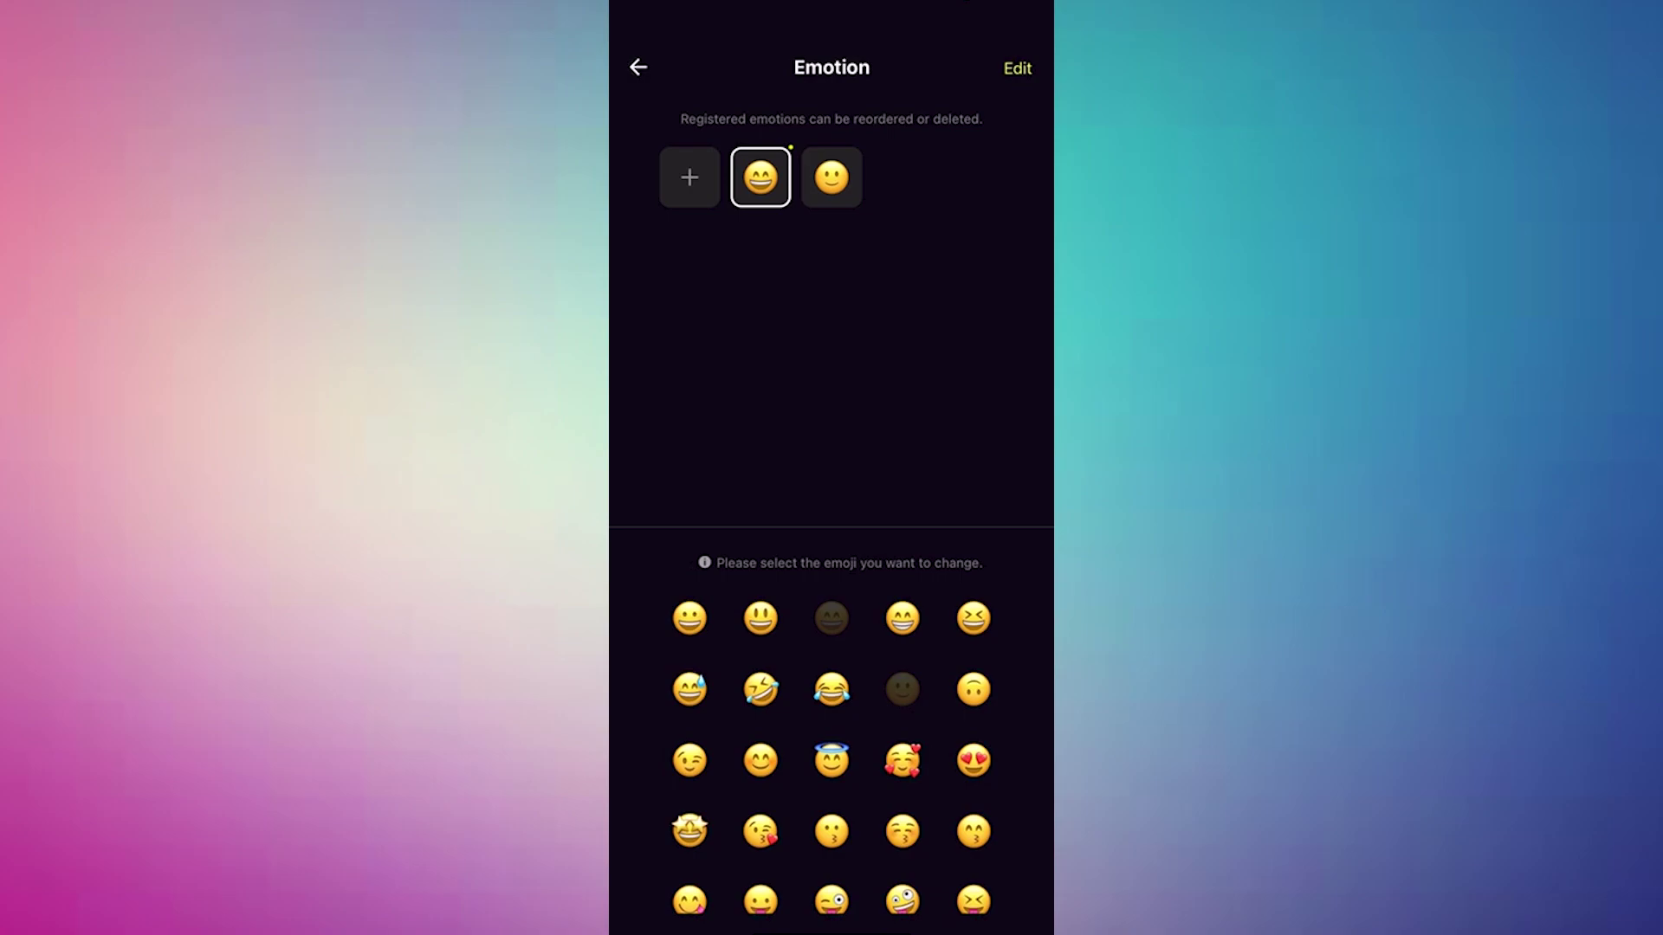
pyautogui.click(690, 178)
pyautogui.scroll(-1, 832, 751)
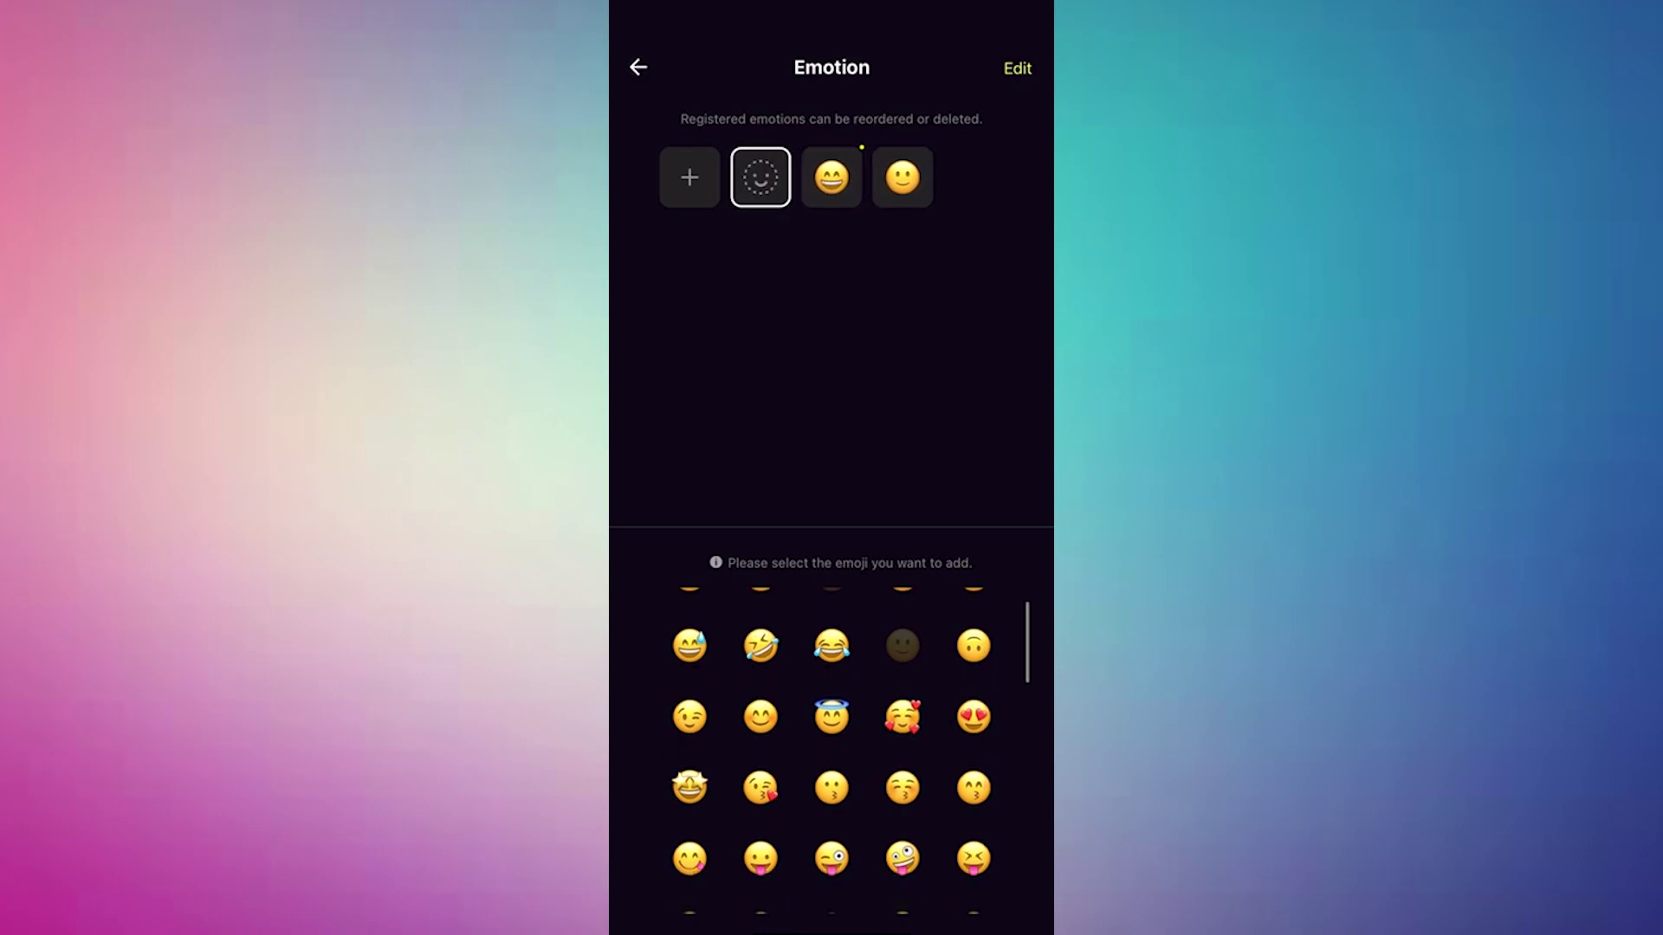
pyautogui.scroll(-5, 831, 751)
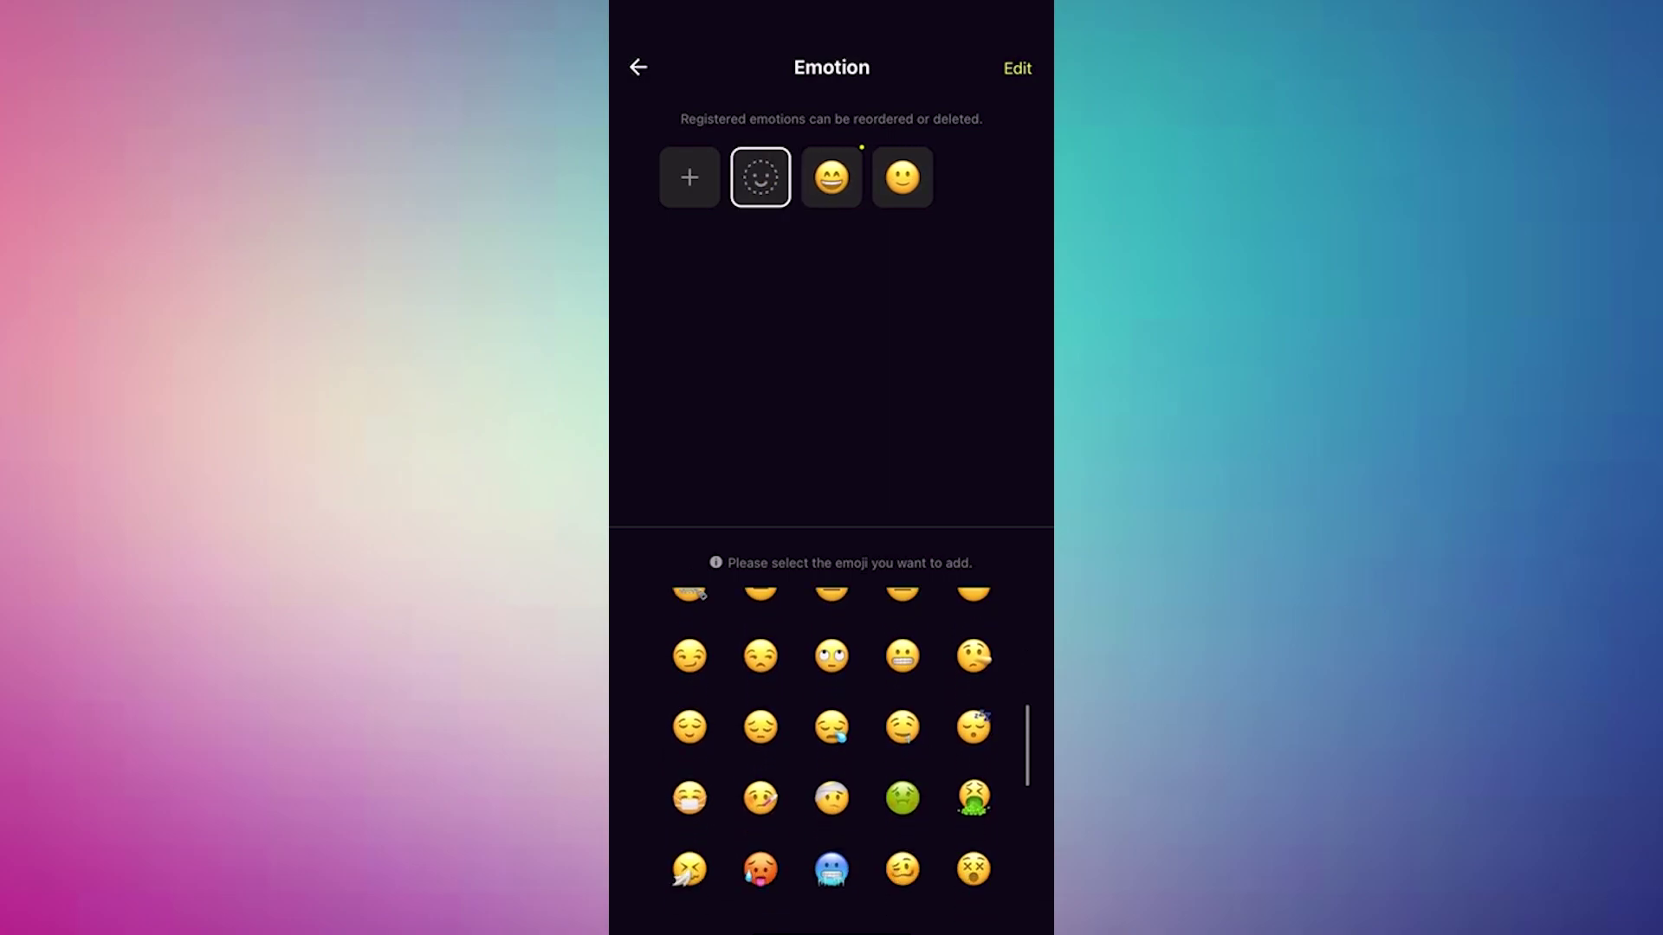
pyautogui.scroll(-2, 832, 751)
pyautogui.click(903, 838)
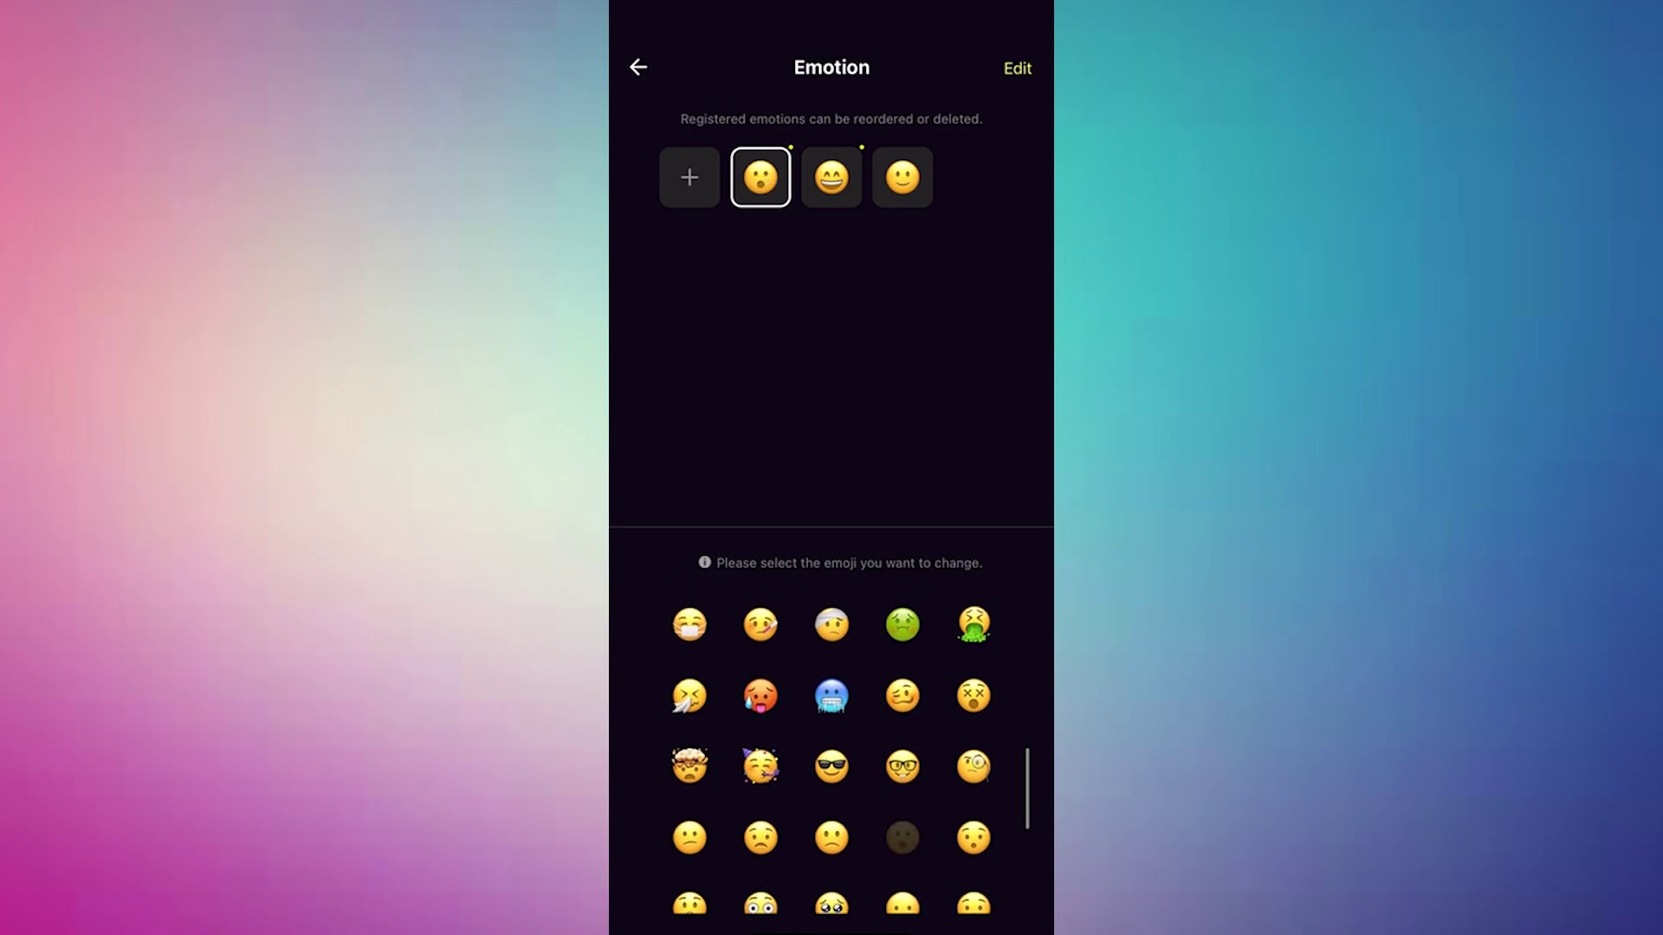
pyautogui.click(690, 177)
# Select the four Syafire expression PNGs from the photo library and confirm with Done.
pyautogui.scroll(5, 832, 751)
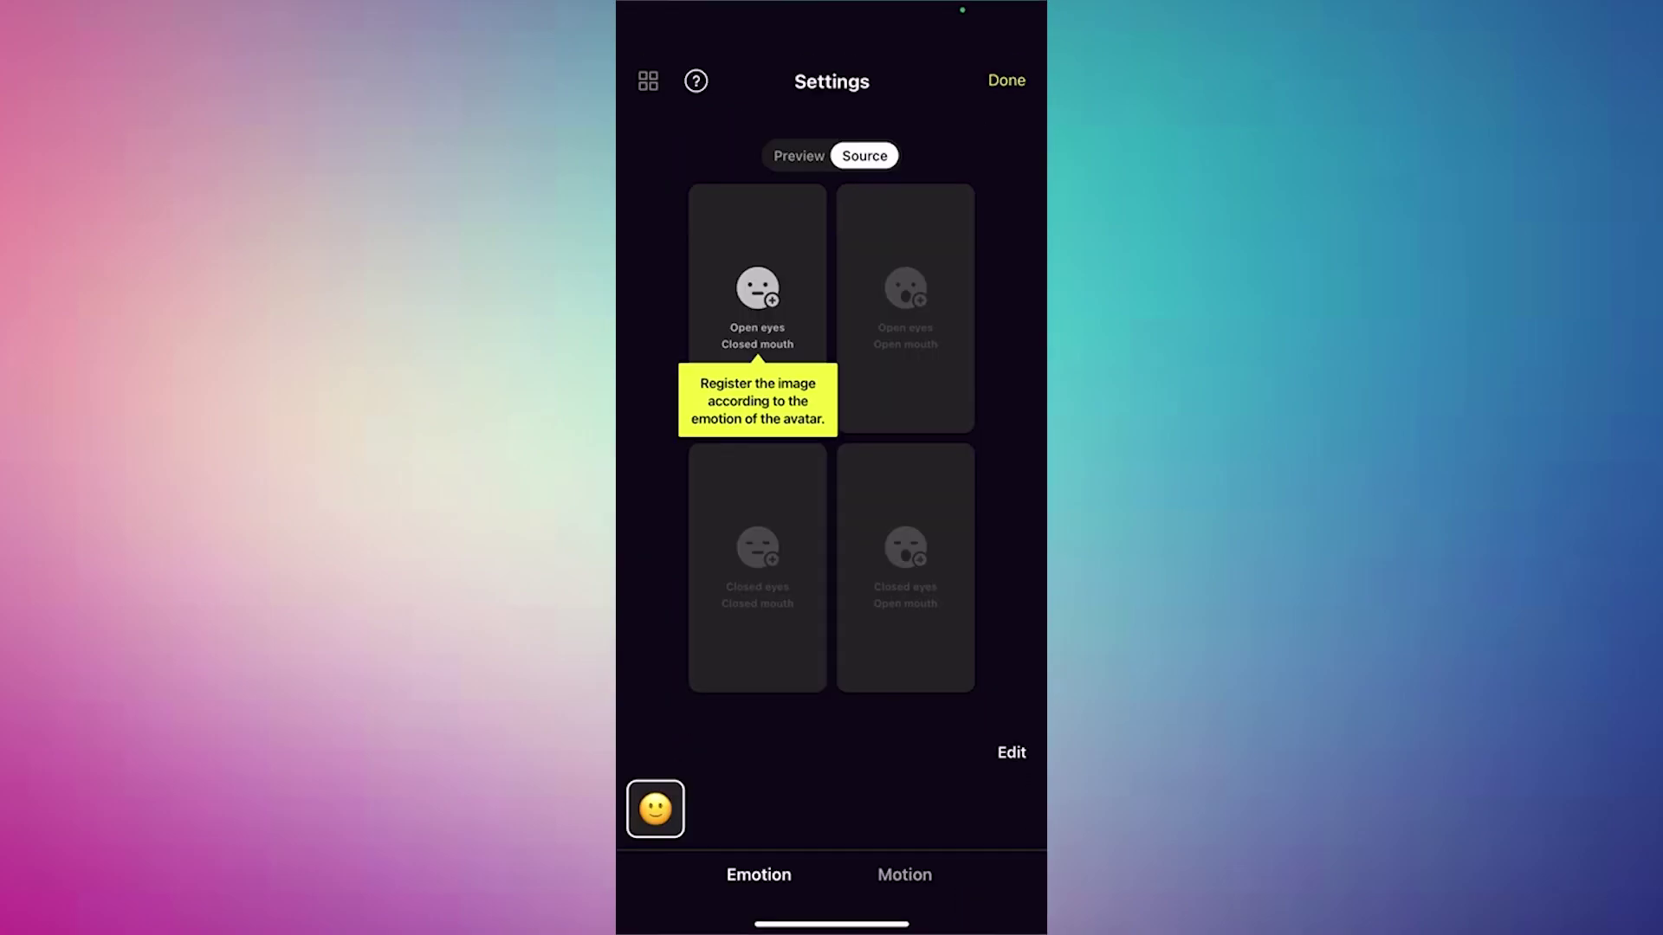
pyautogui.click(758, 290)
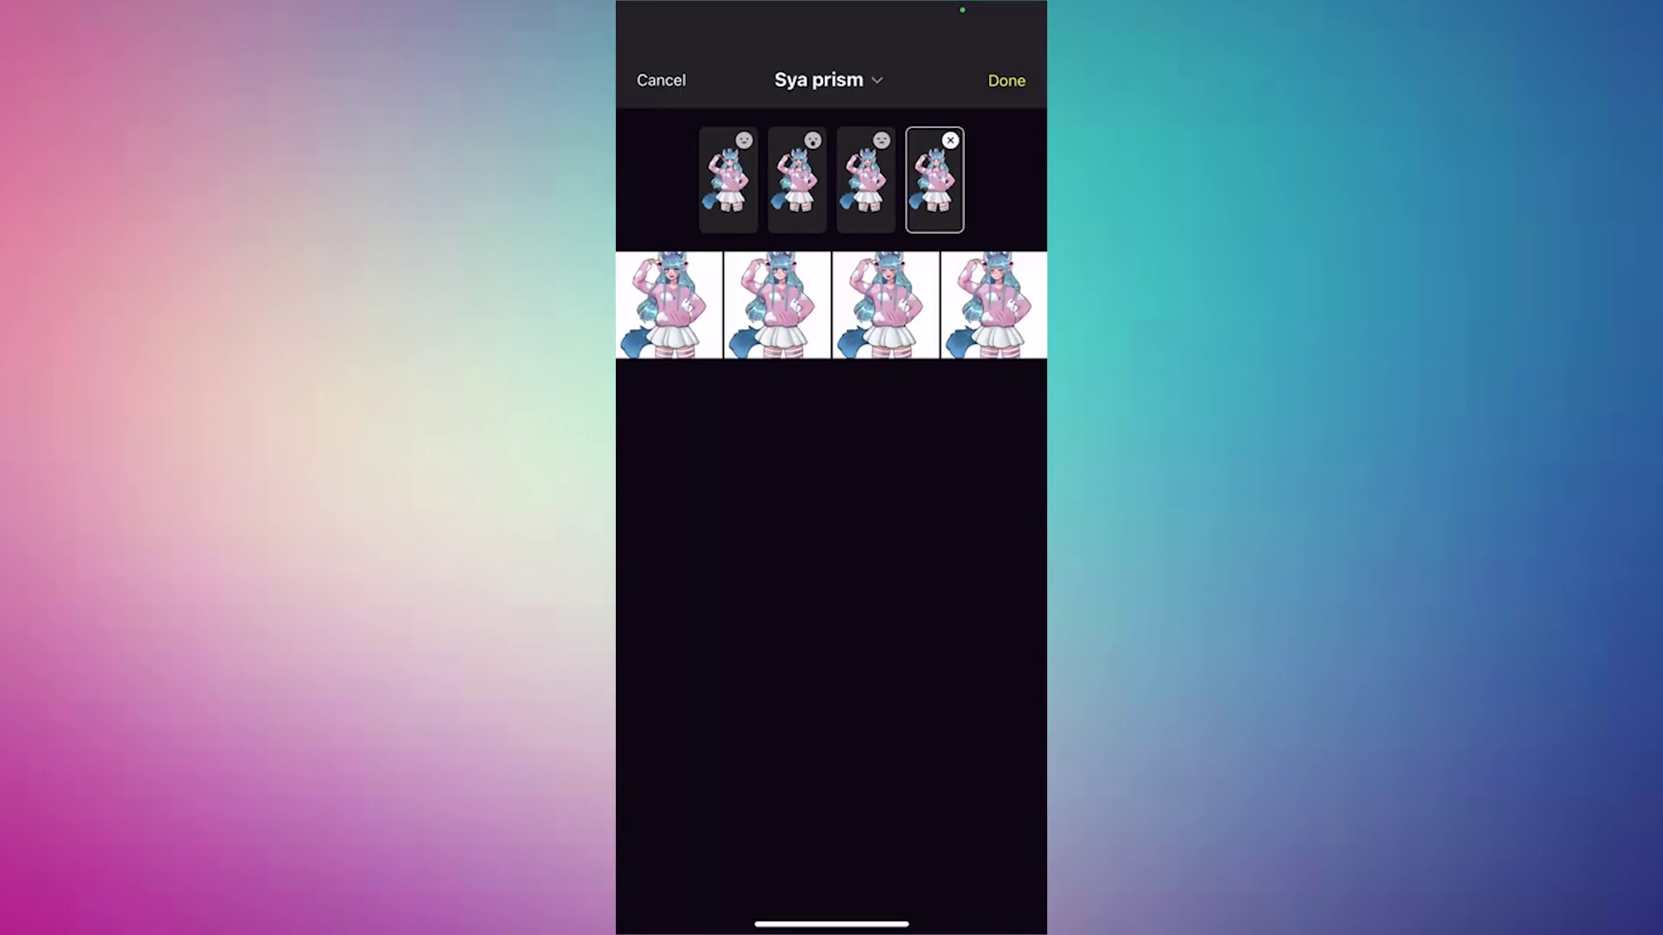
pyautogui.click(1006, 80)
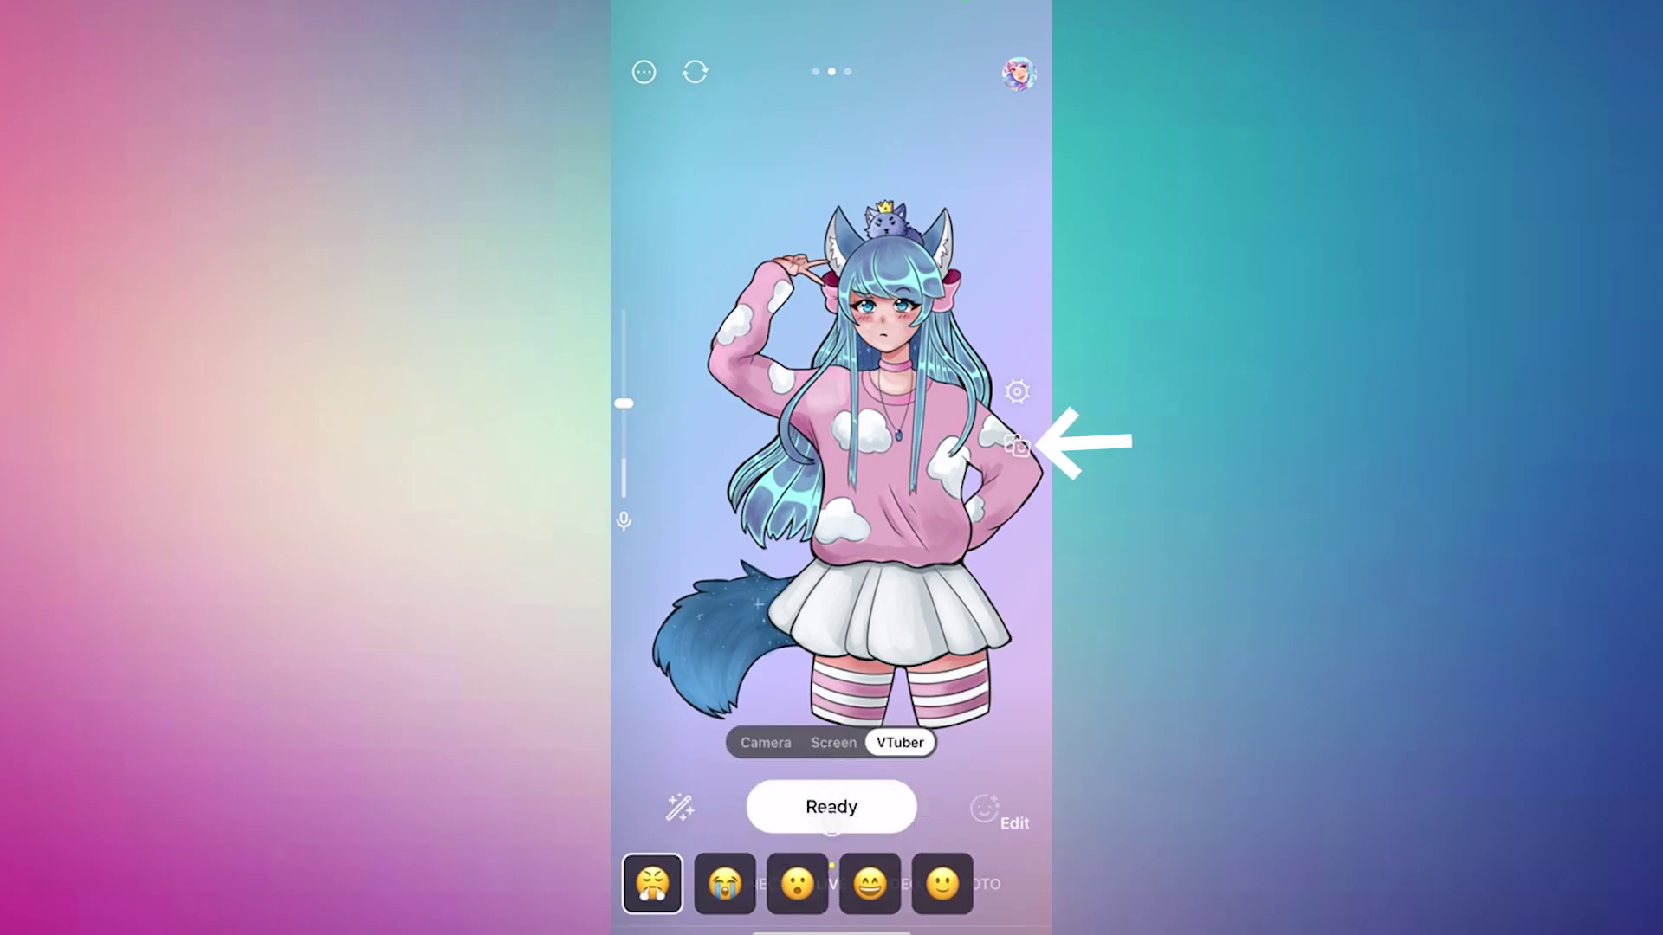
# Preview the night-room background behind the avatar, then switch back to the blue-purple gradient.
pyautogui.click(906, 886)
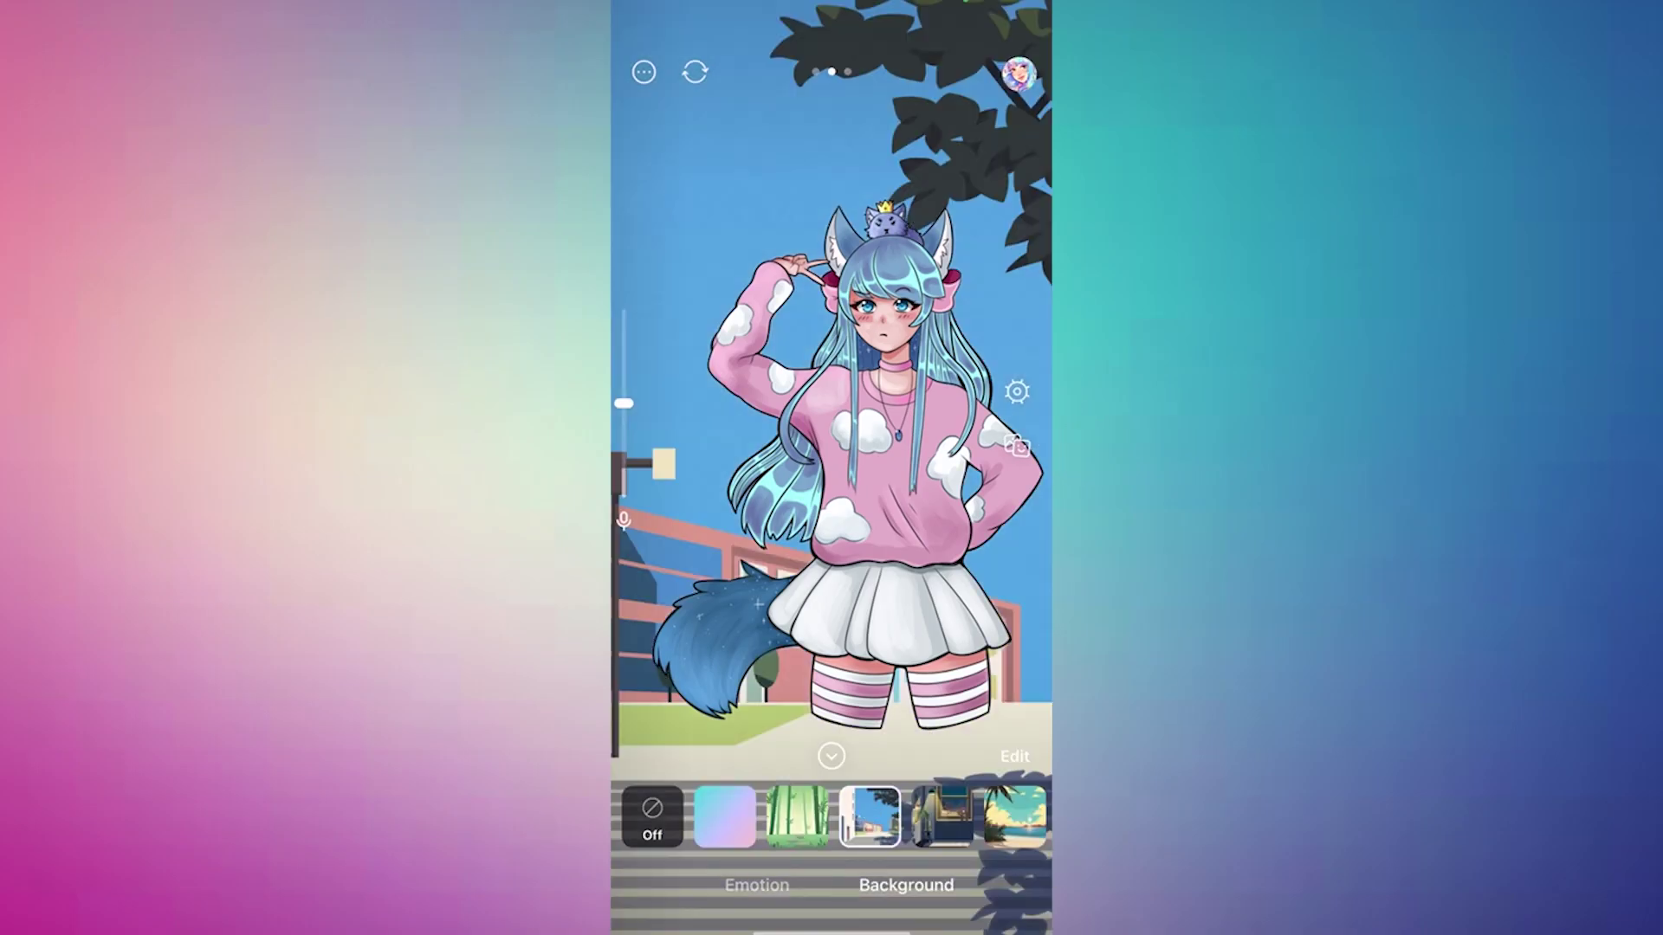
pyautogui.hscroll(3, 831, 817)
pyautogui.hscroll(4, 832, 817)
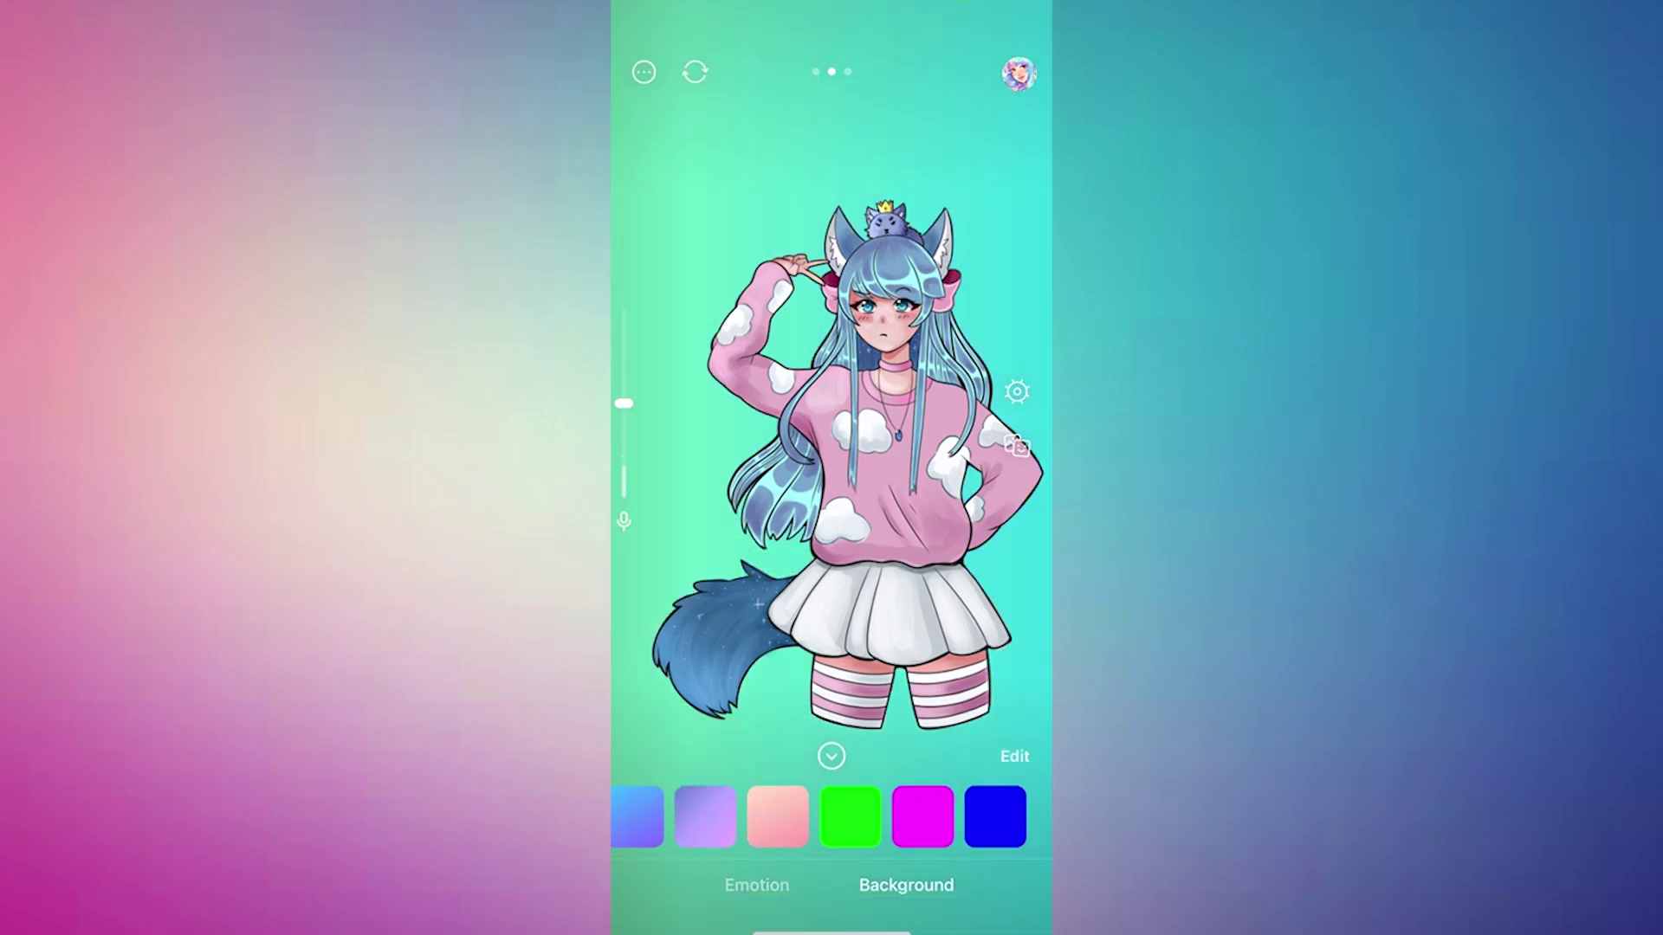
pyautogui.hscroll(-5, 832, 817)
pyautogui.click(896, 816)
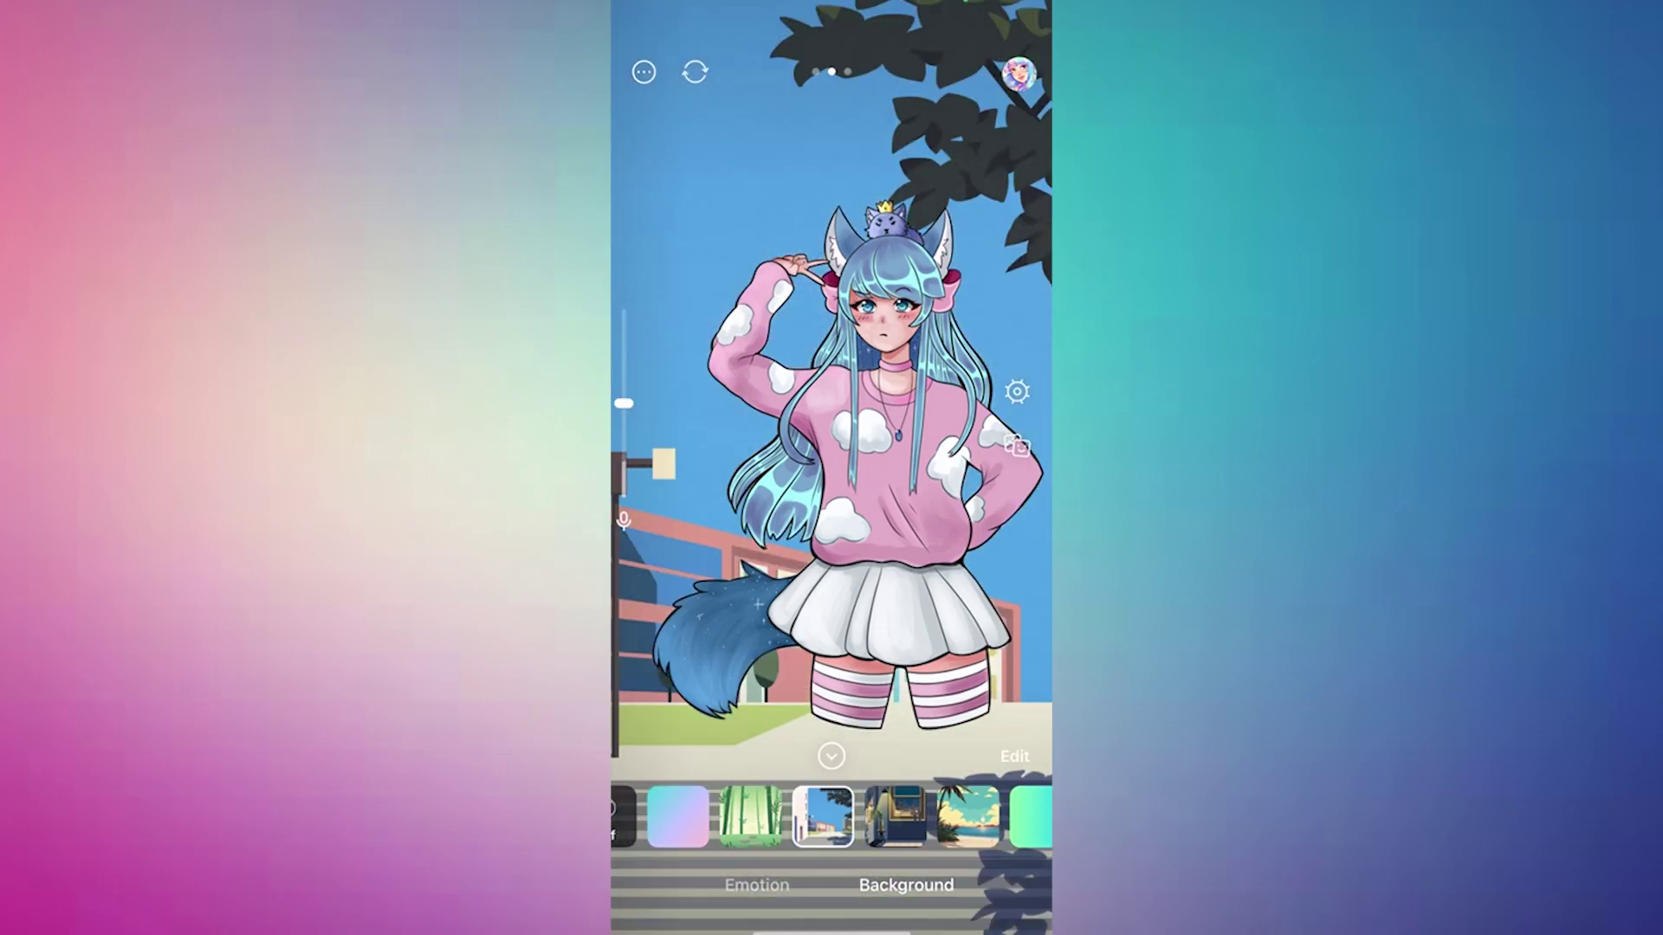
pyautogui.click(679, 816)
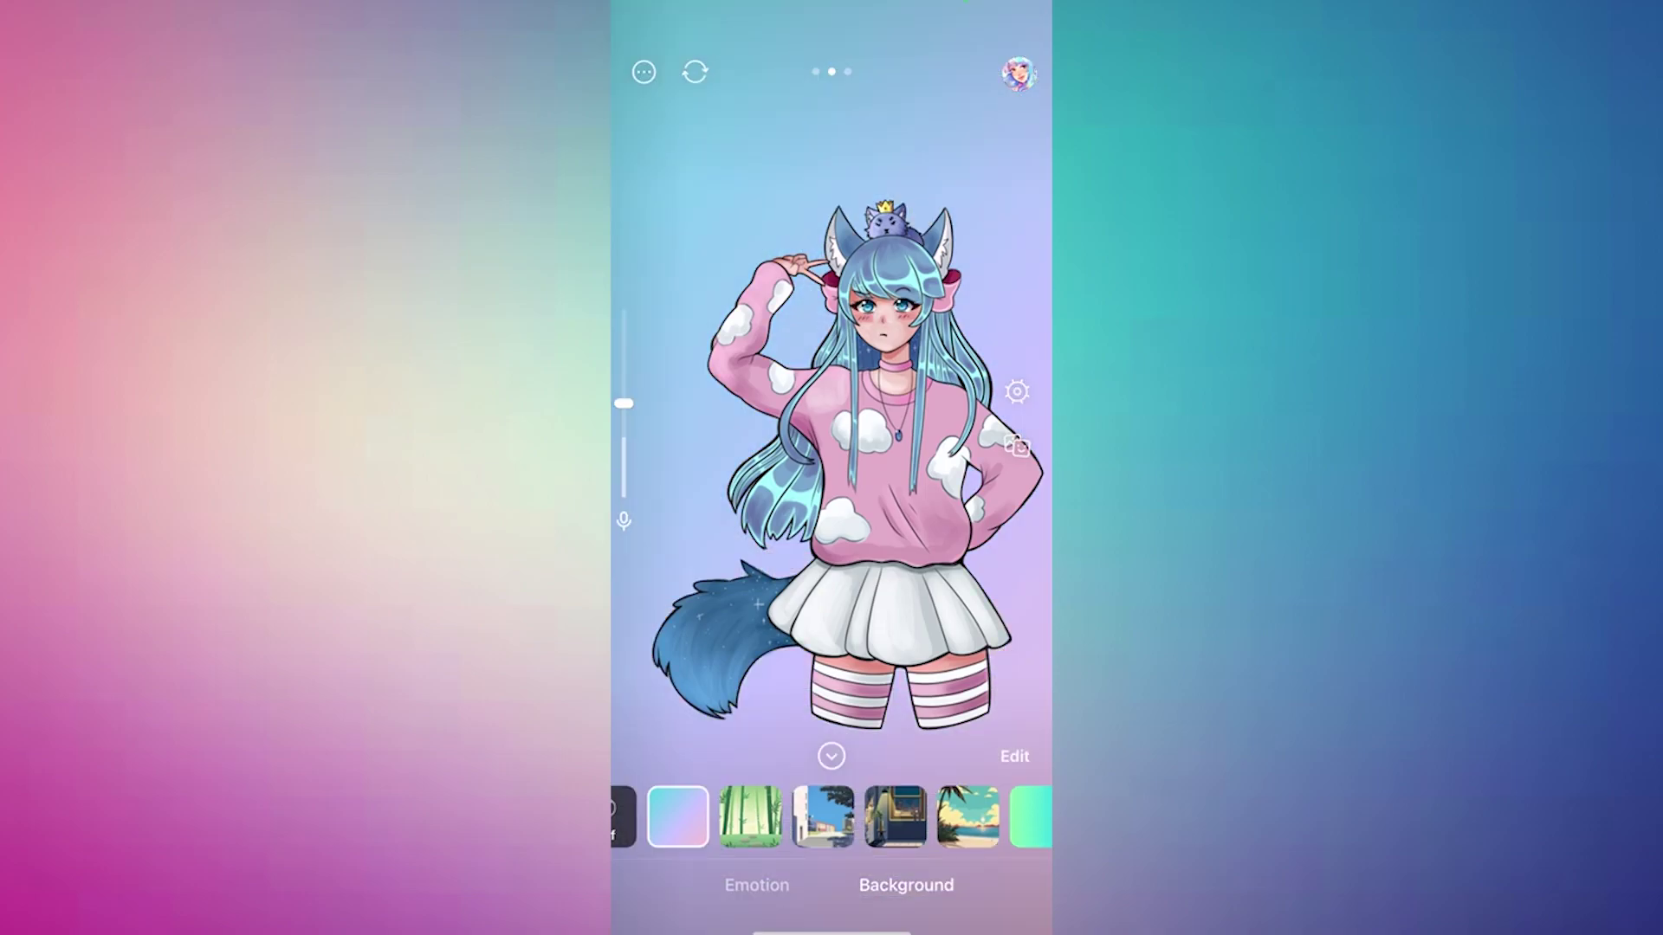
# Collapse the background panel and swipe twice over to the My Studio page.
pyautogui.click(832, 757)
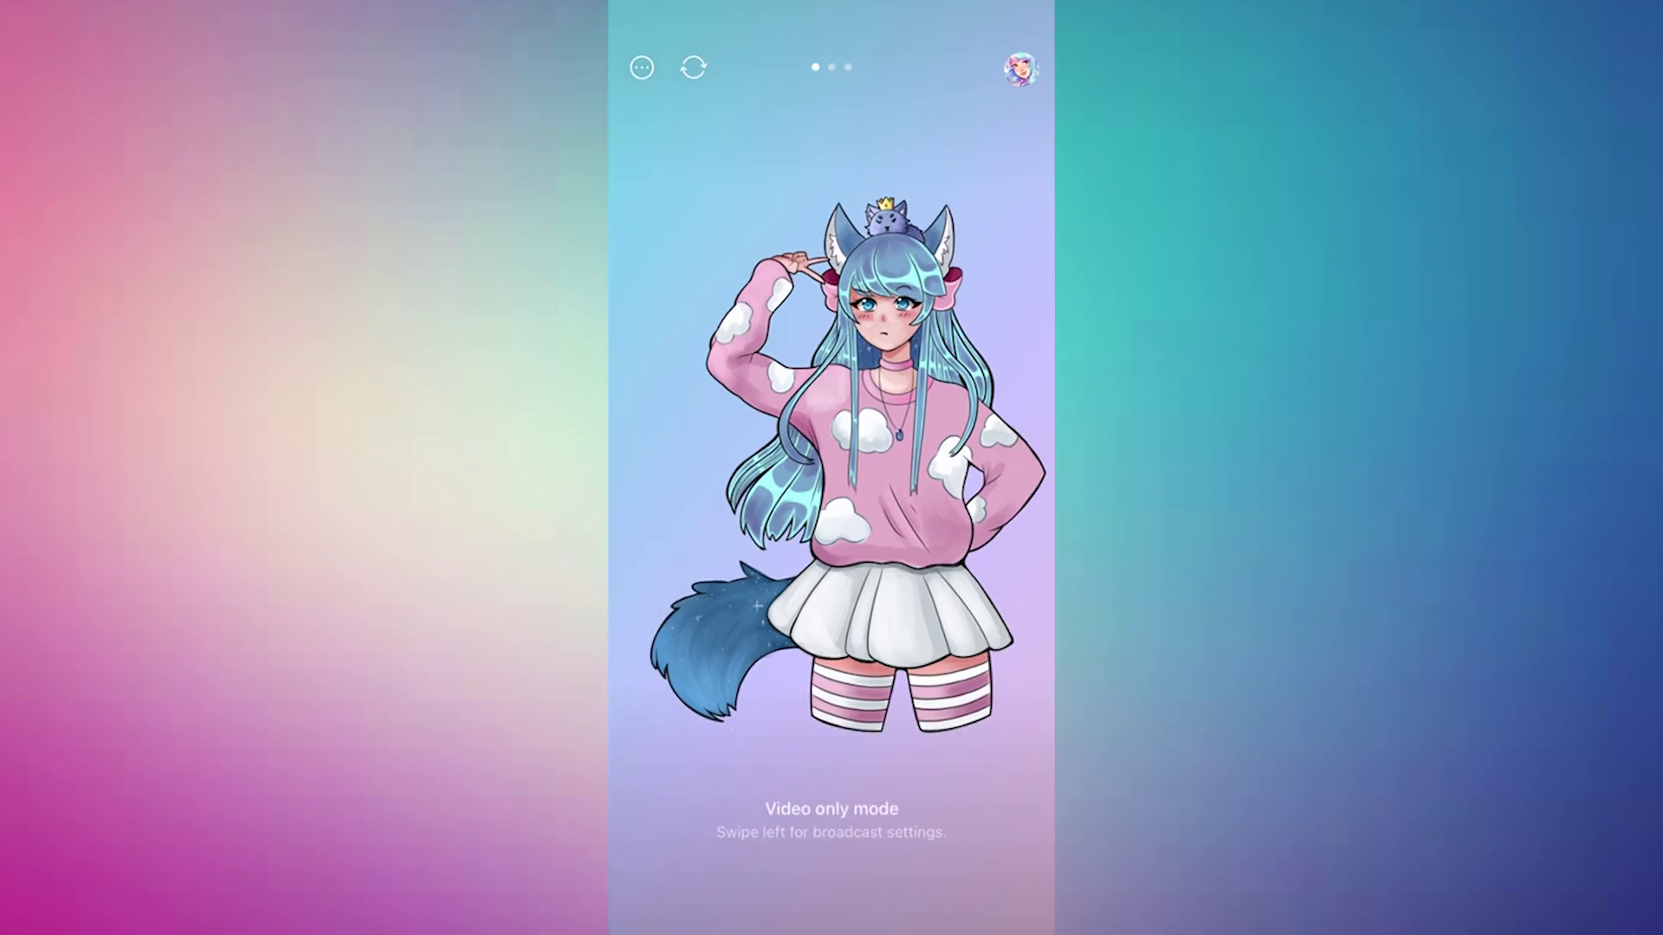
pyautogui.moveTo(970, 563); pyautogui.dragTo(693, 563)
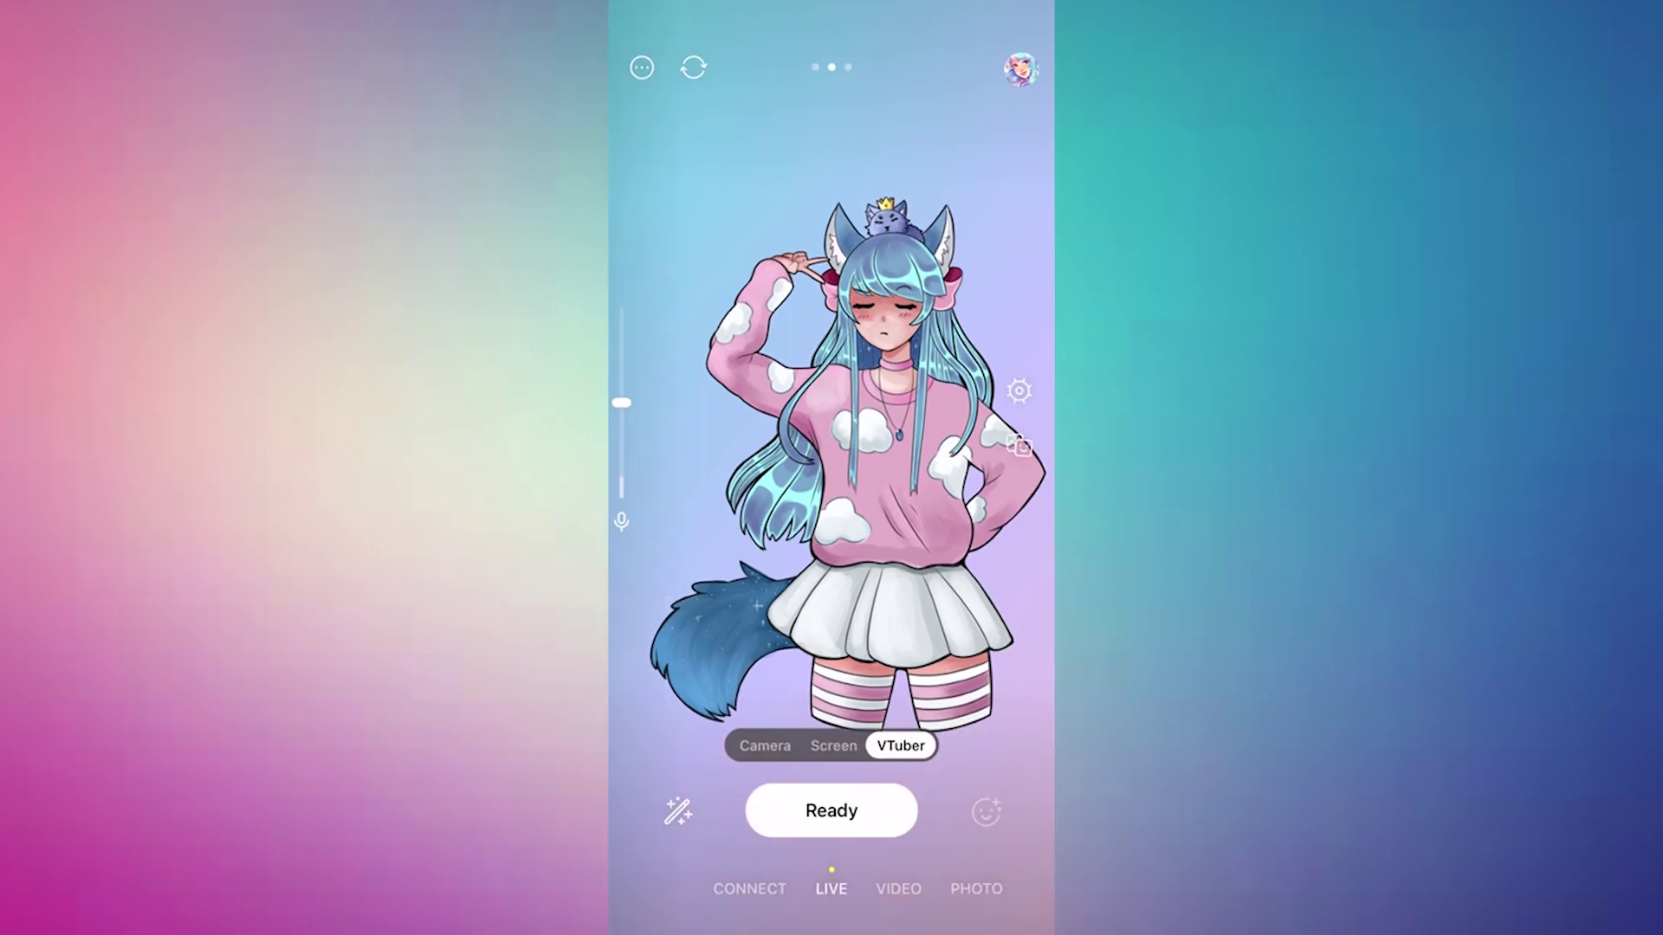
pyautogui.moveTo(970, 563); pyautogui.dragTo(693, 563)
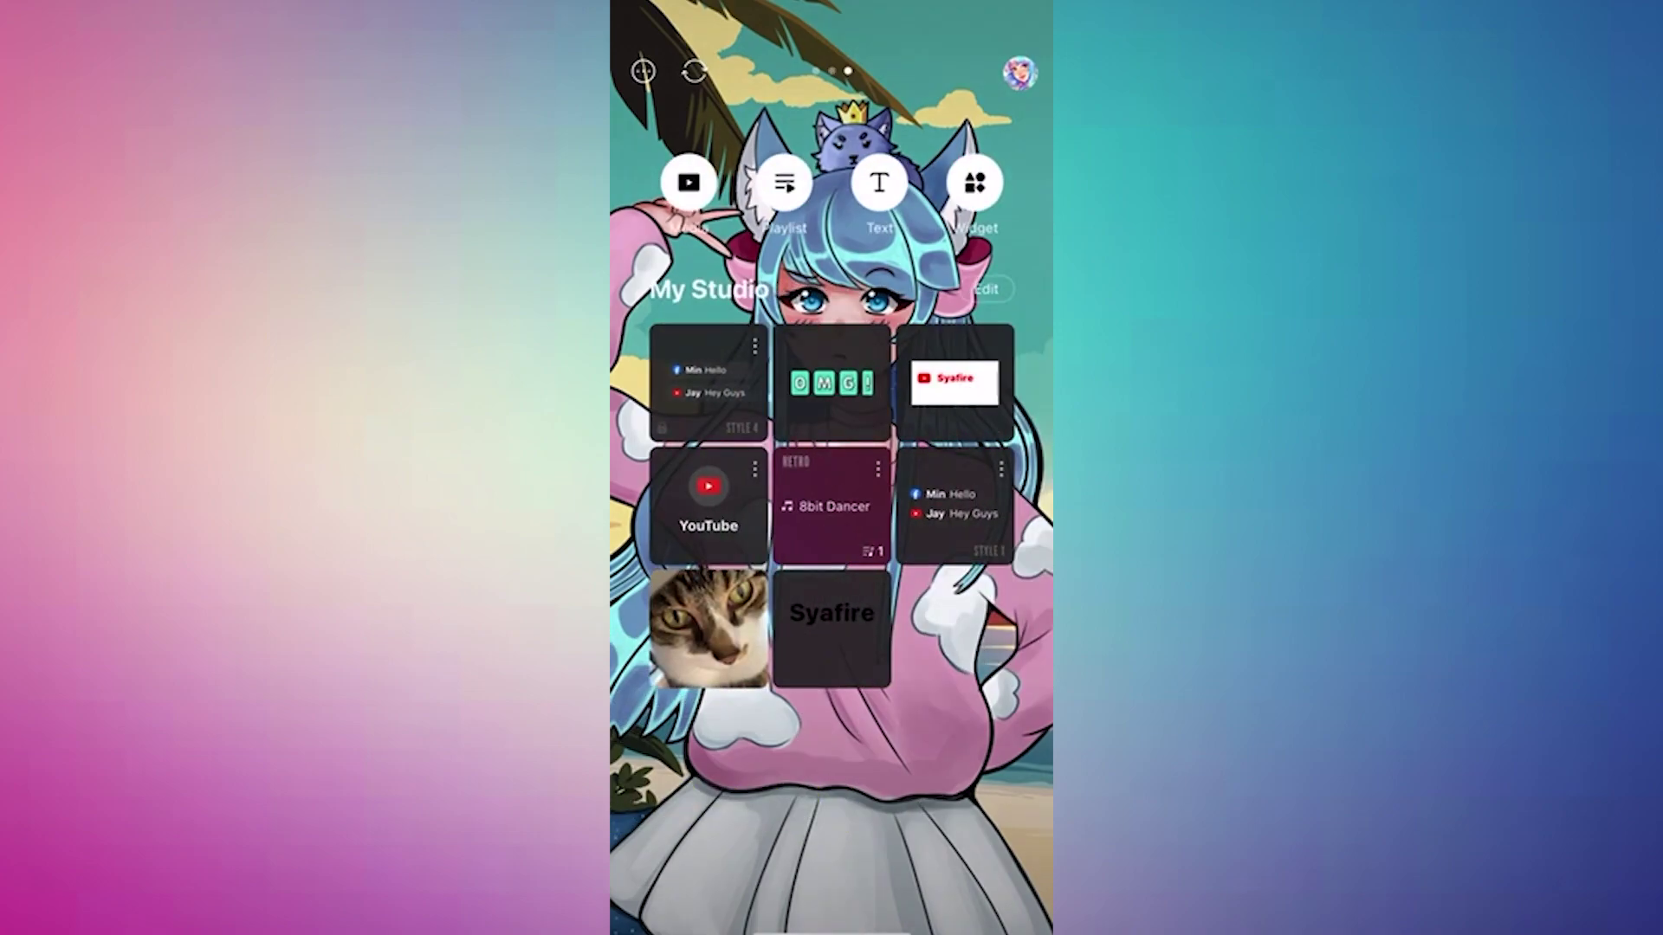
# Edit the My Studio sources, marking the first chat source tile.
pyautogui.click(986, 289)
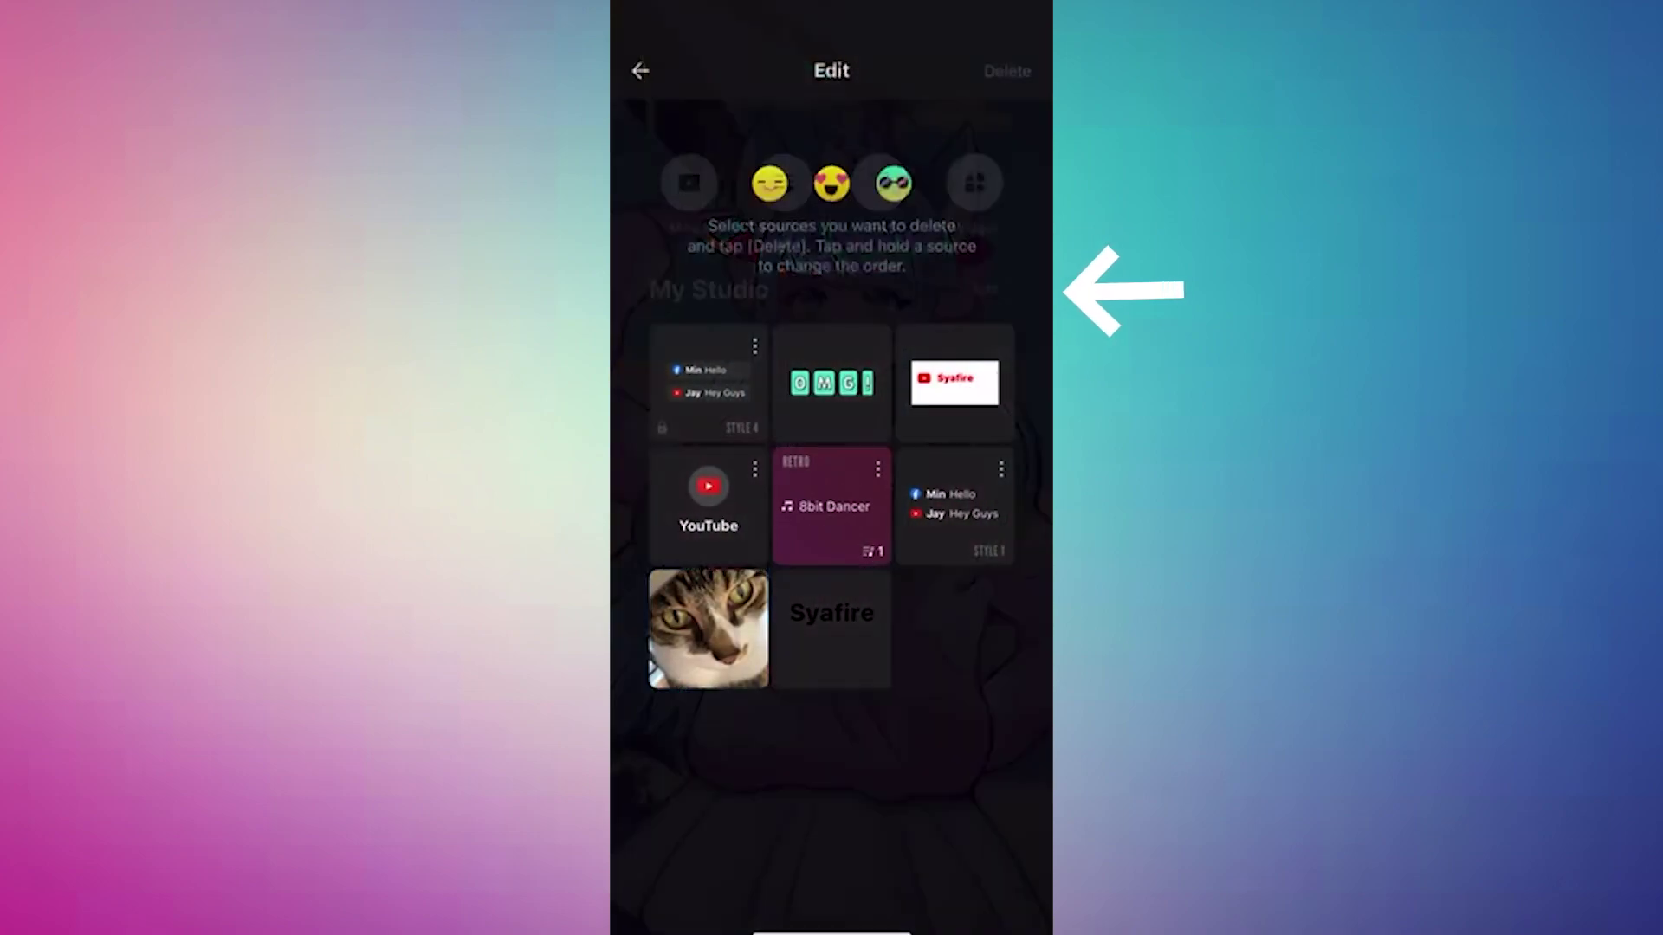
pyautogui.click(709, 383)
pyautogui.click(1007, 71)
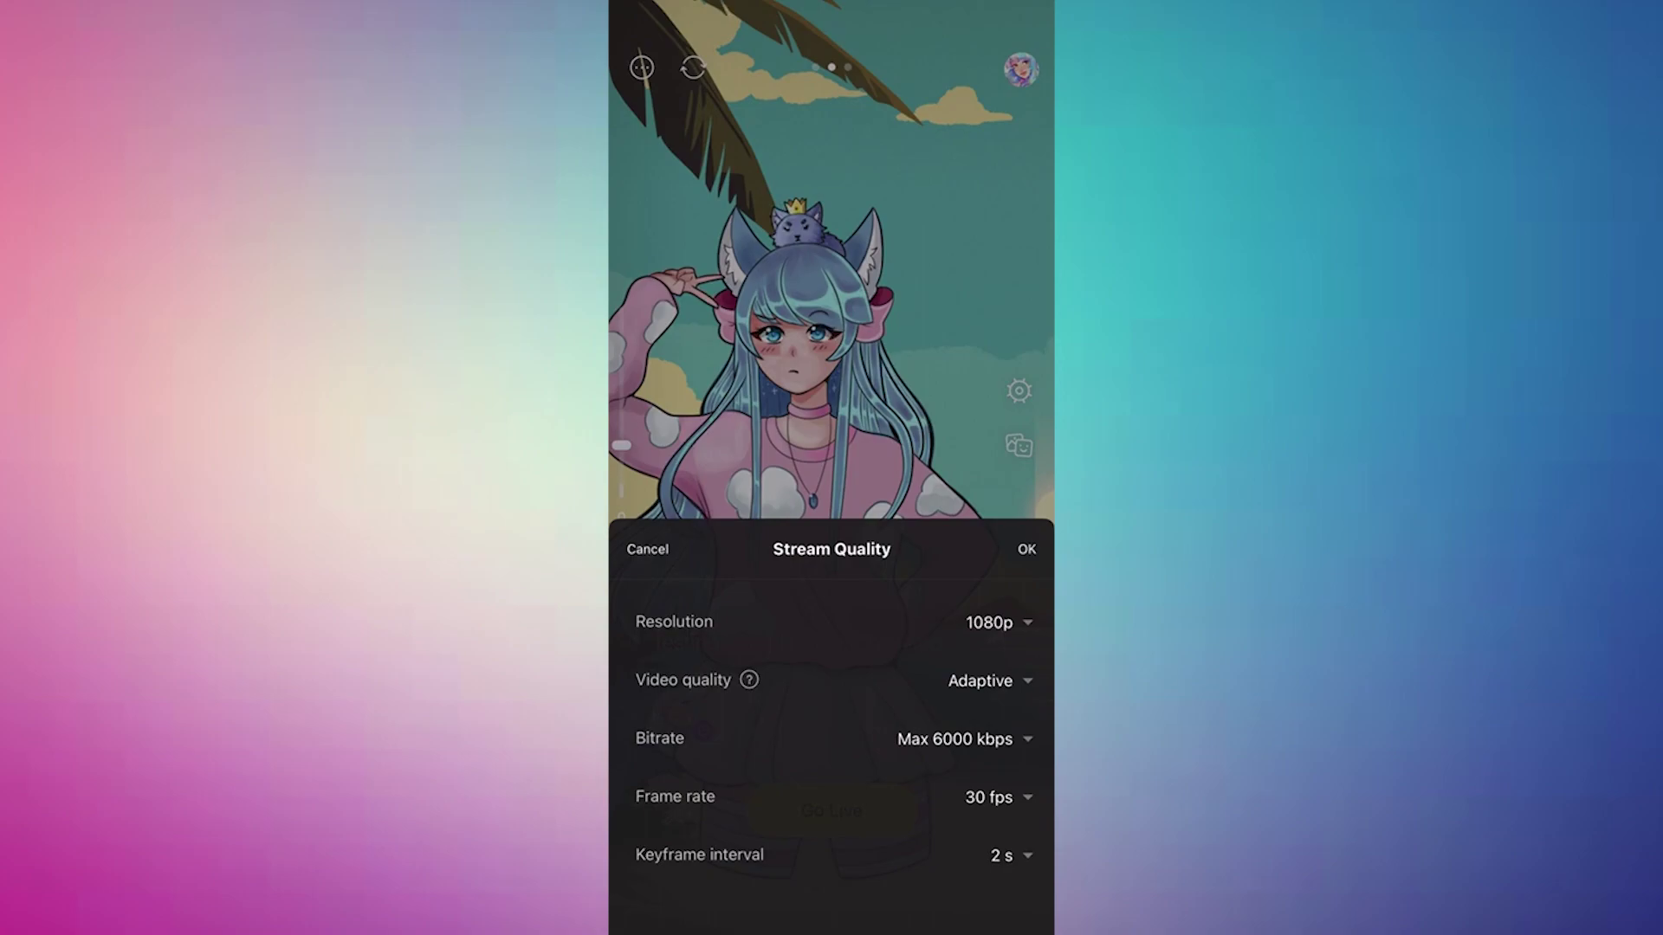
# Show the Stream Quality resolution options, keeping 1080p.
pyautogui.click(1028, 623)
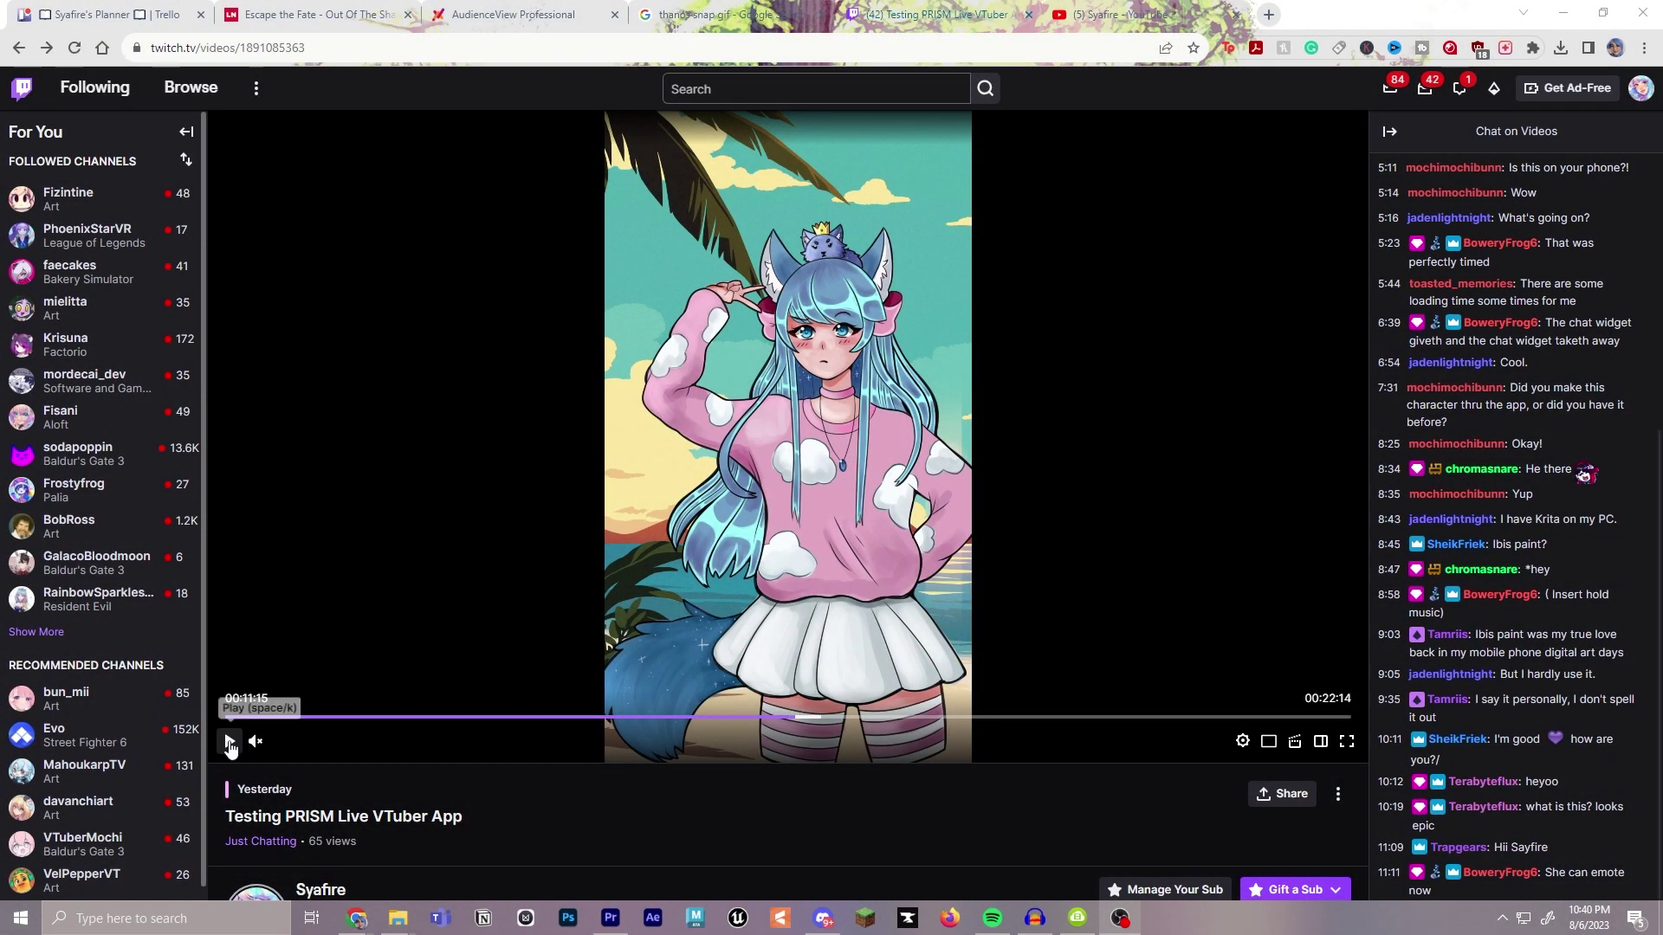
# Resume playback of the 'Testing PRISM Live VTuber App' Twitch recording.
pyautogui.click(226, 741)
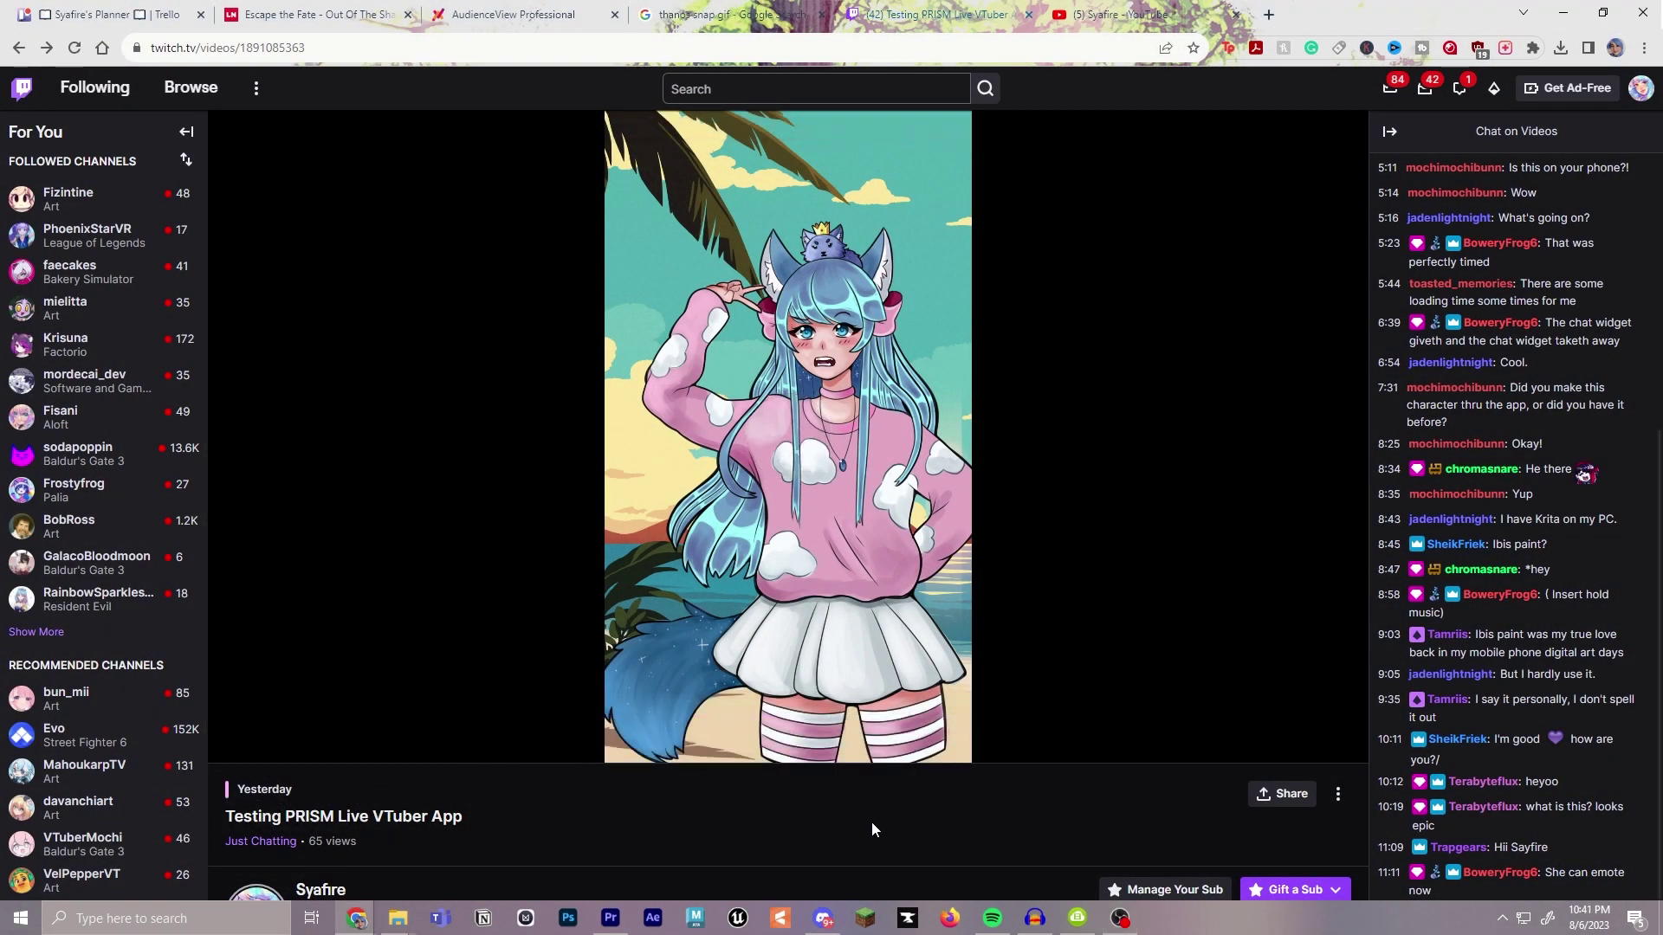